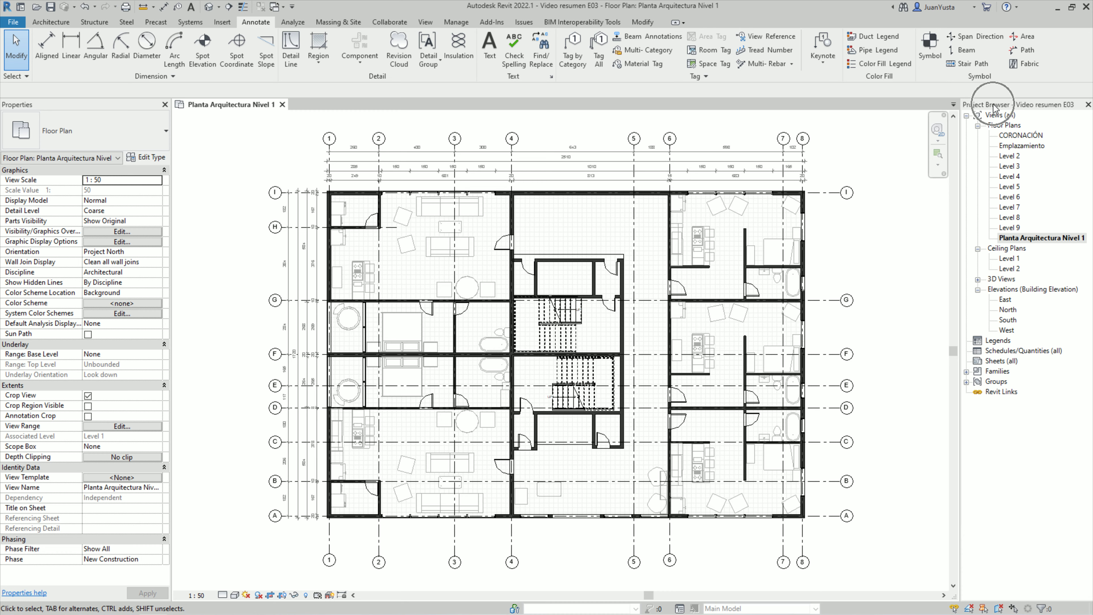
- Open the South building elevation from the Elevations list in the Project Browser
{"action": "left_click", "coordinate": [1015, 291]}
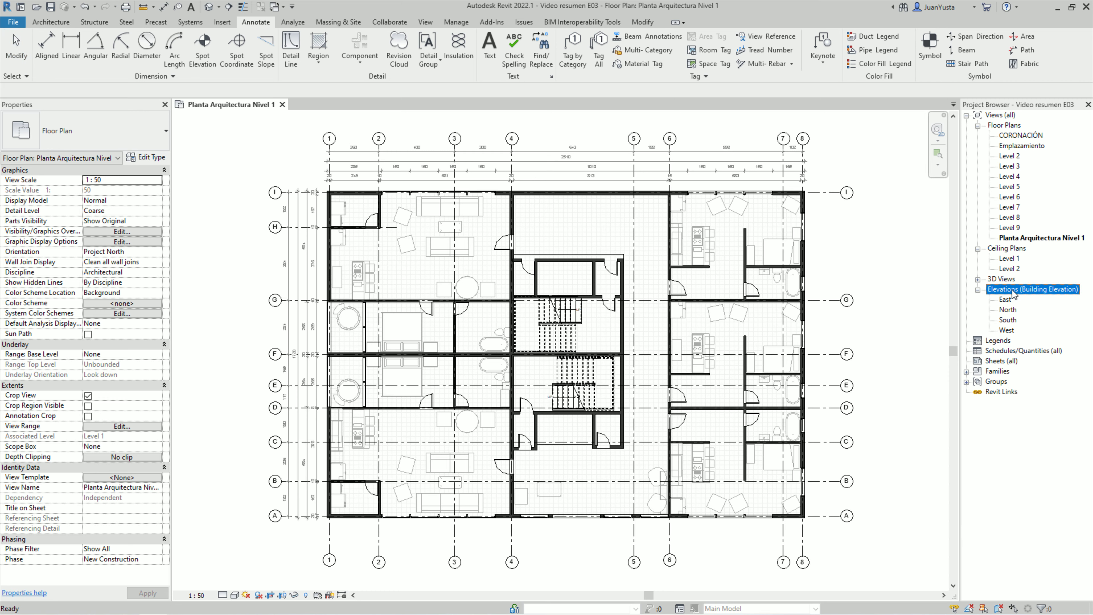
{"action": "double_click", "coordinate": [1008, 320]}
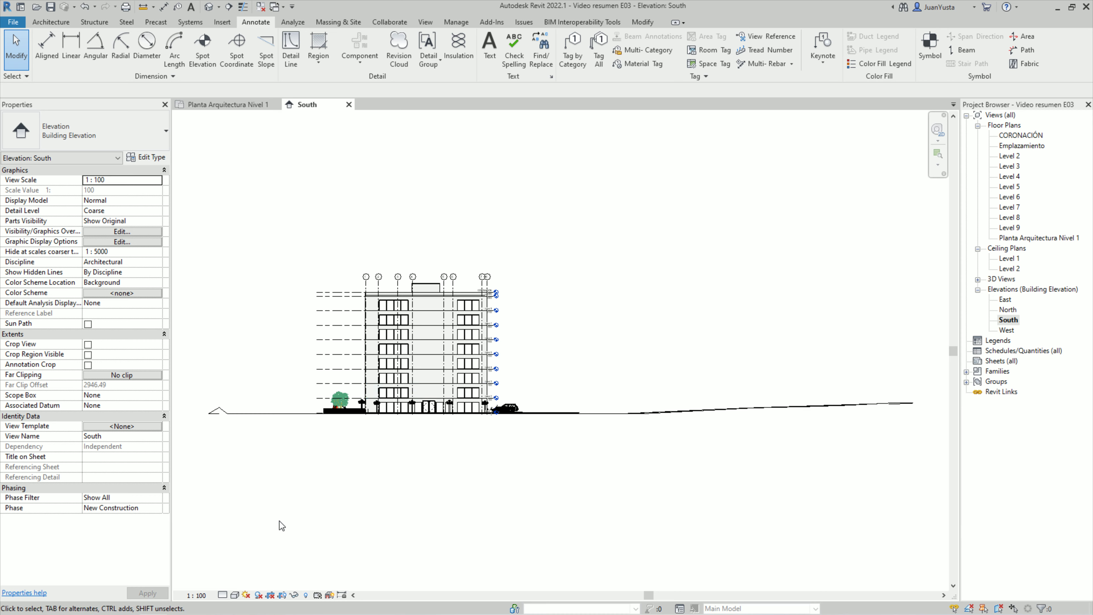
- Keep scale at 1 : 100, set Fine detail and Hidden Line style, and turn cropping on
{"action": "left_click", "coordinate": [209, 595]}
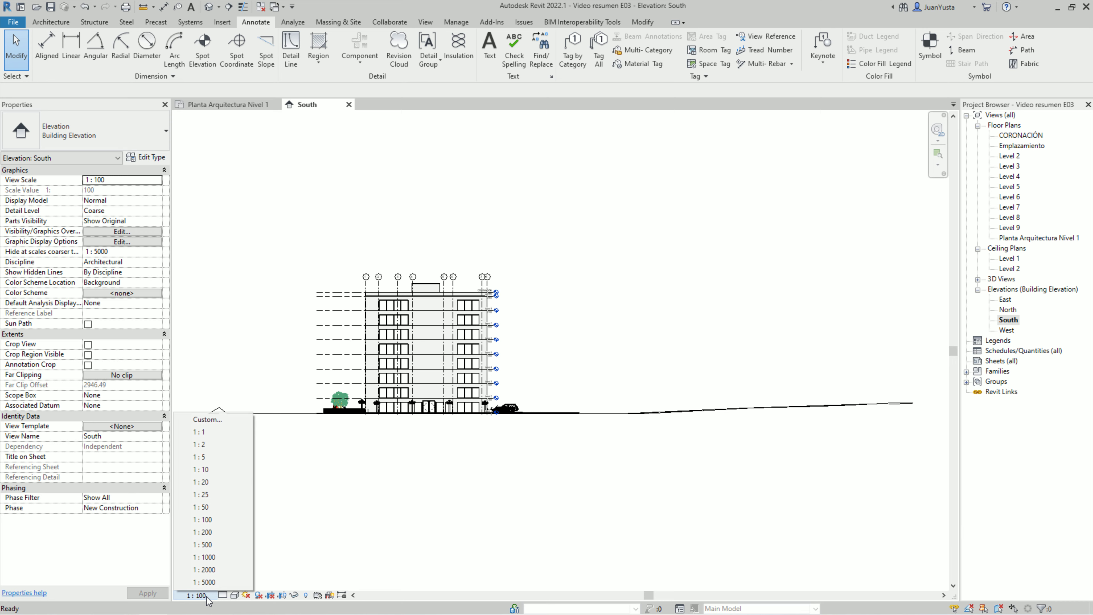
{"action": "left_click", "coordinate": [229, 519]}
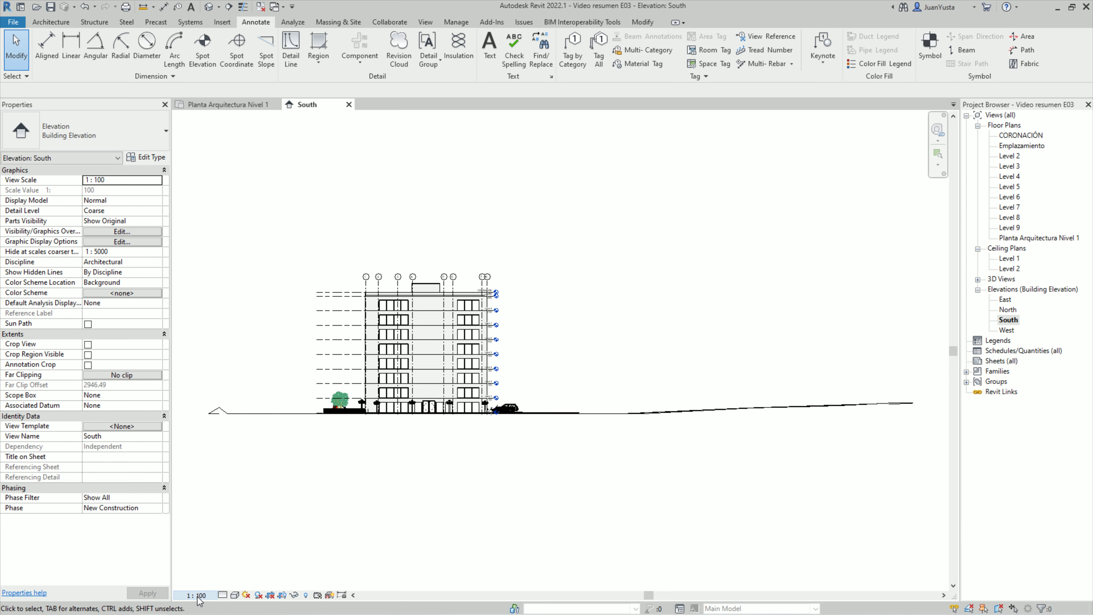
{"action": "left_click", "coordinate": [202, 594]}
{"action": "left_click", "coordinate": [215, 522]}
{"action": "left_click", "coordinate": [223, 597]}
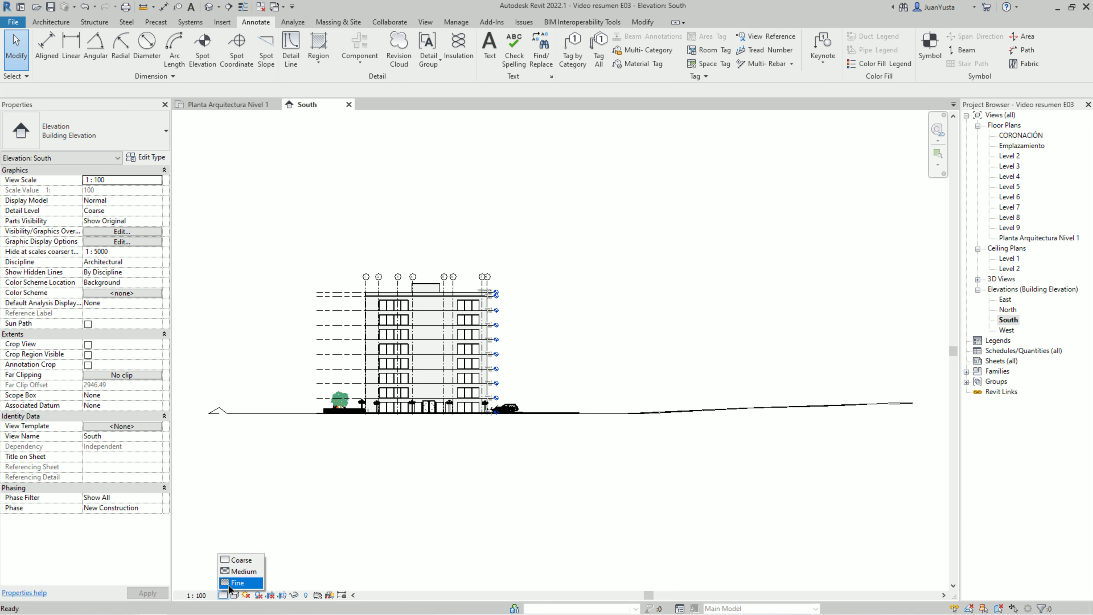
{"action": "left_click", "coordinate": [232, 588]}
{"action": "left_click", "coordinate": [235, 598]}
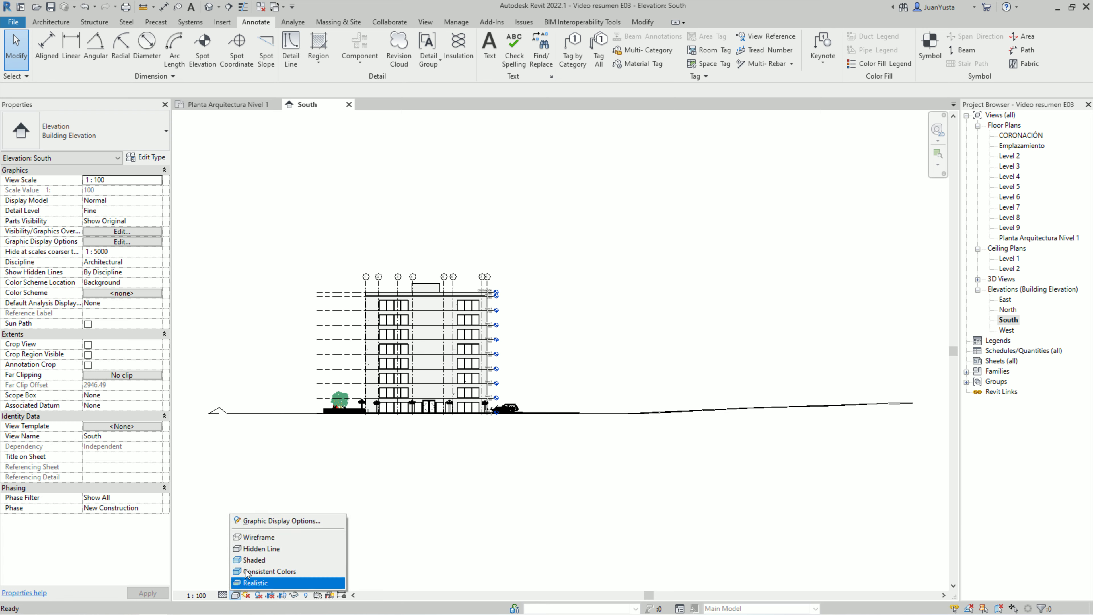
{"action": "left_click", "coordinate": [267, 549]}
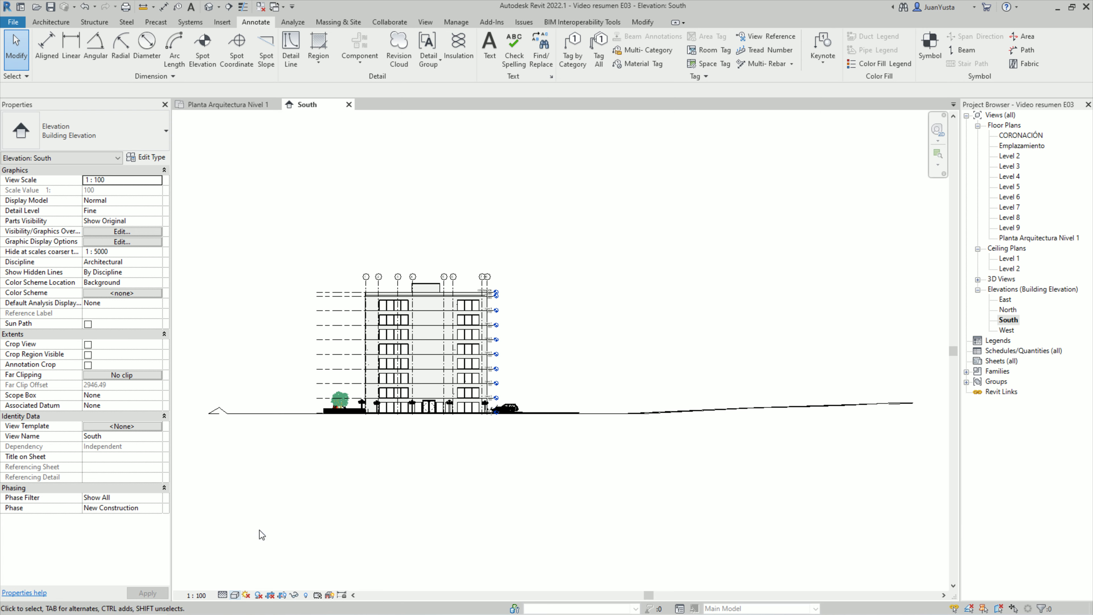
{"action": "left_click", "coordinate": [272, 596]}
- Show the crop region, pull its left, right and bottom edges to the building, then zoom to fit
{"action": "left_click", "coordinate": [286, 596]}
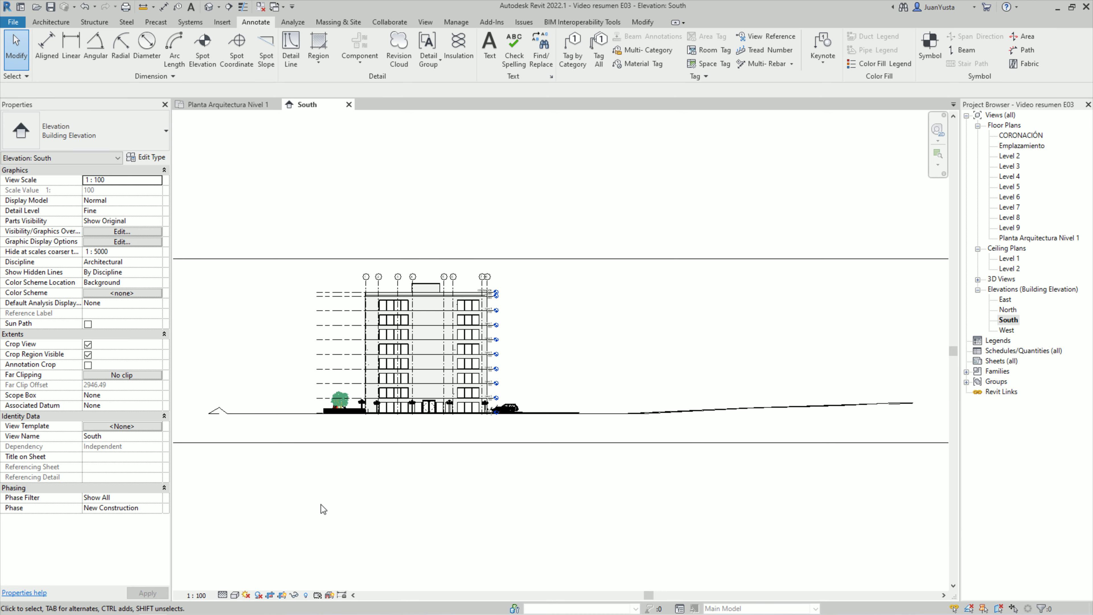
{"action": "scroll", "coordinate": [440, 422], "scroll_direction": "down", "scroll_amount": 3}
{"action": "left_click", "coordinate": [311, 356]}
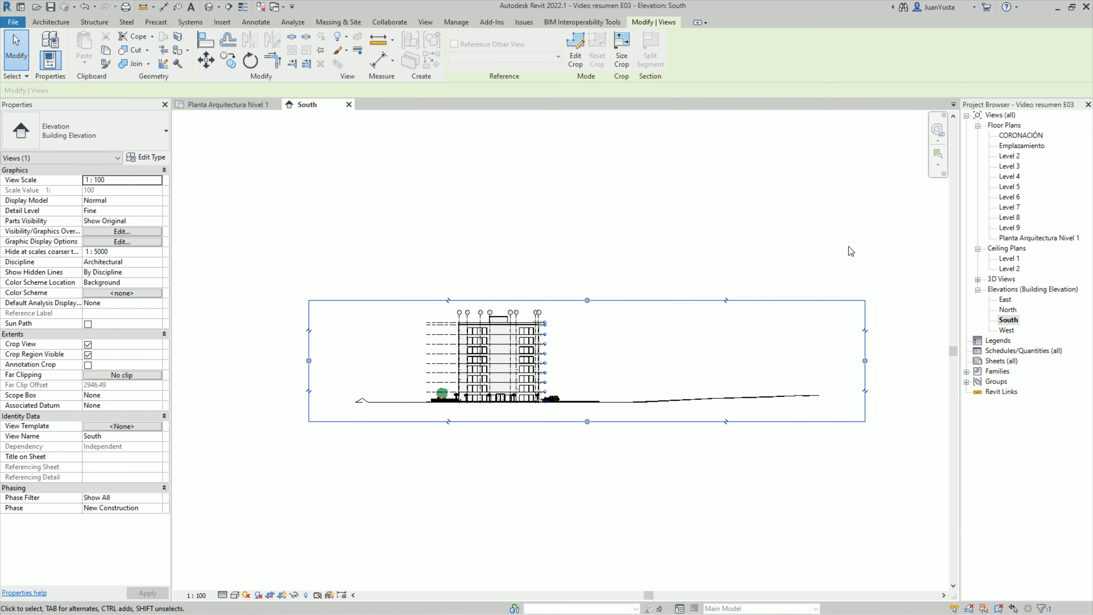
{"action": "left_click", "coordinate": [425, 368]}
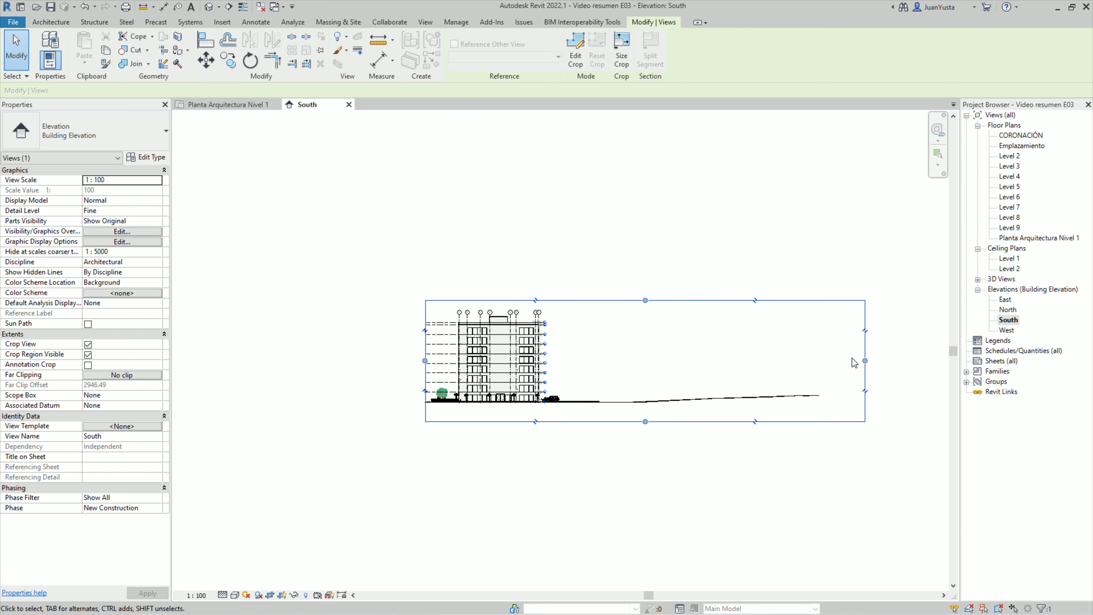
{"action": "left_click", "coordinate": [567, 356]}
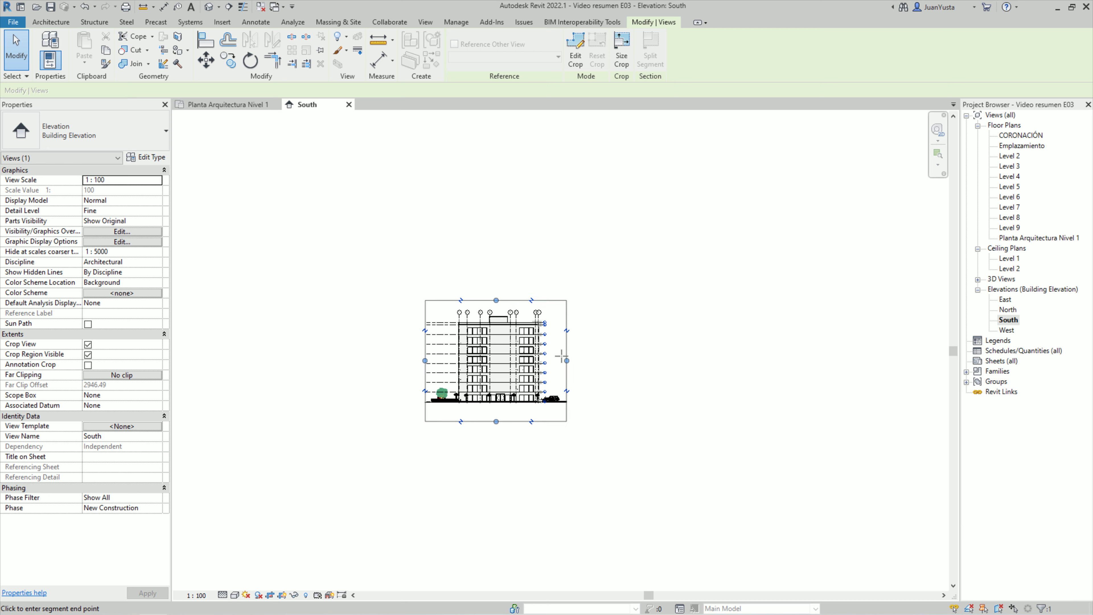
{"action": "left_click", "coordinate": [561, 356]}
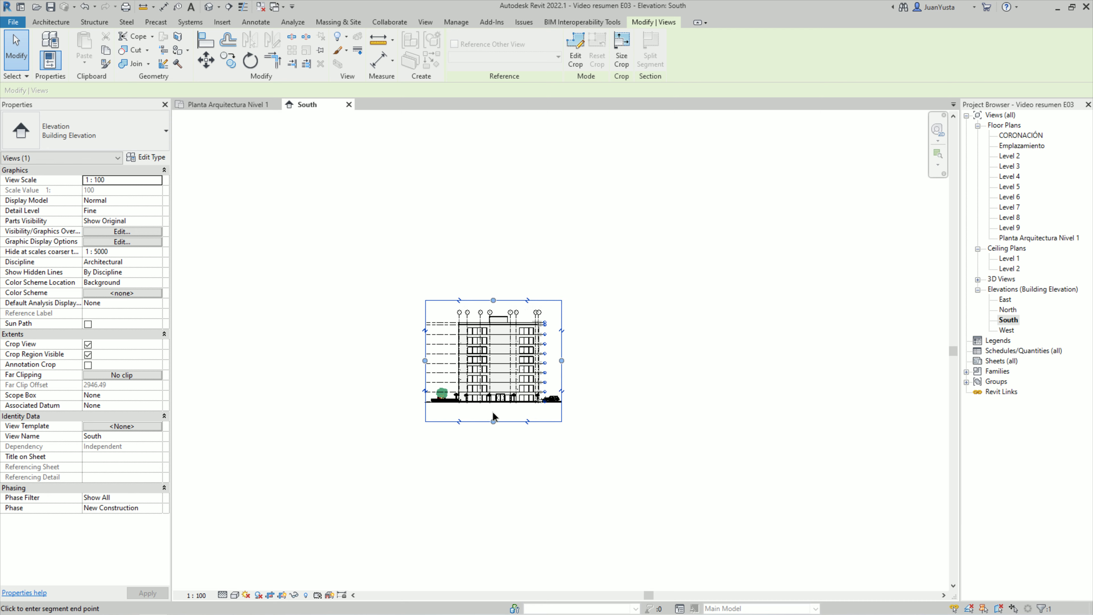
{"action": "left_click_drag", "start_coordinate": [494, 420], "coordinate": [494, 412]}
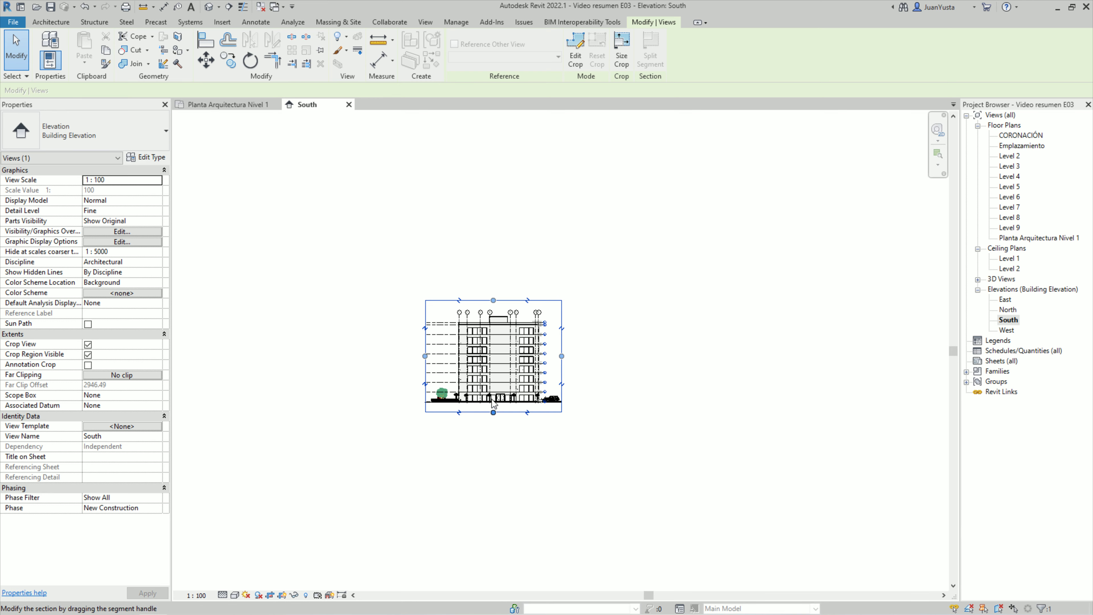
{"action": "key", "text": "z"}
{"action": "key", "text": "f"}
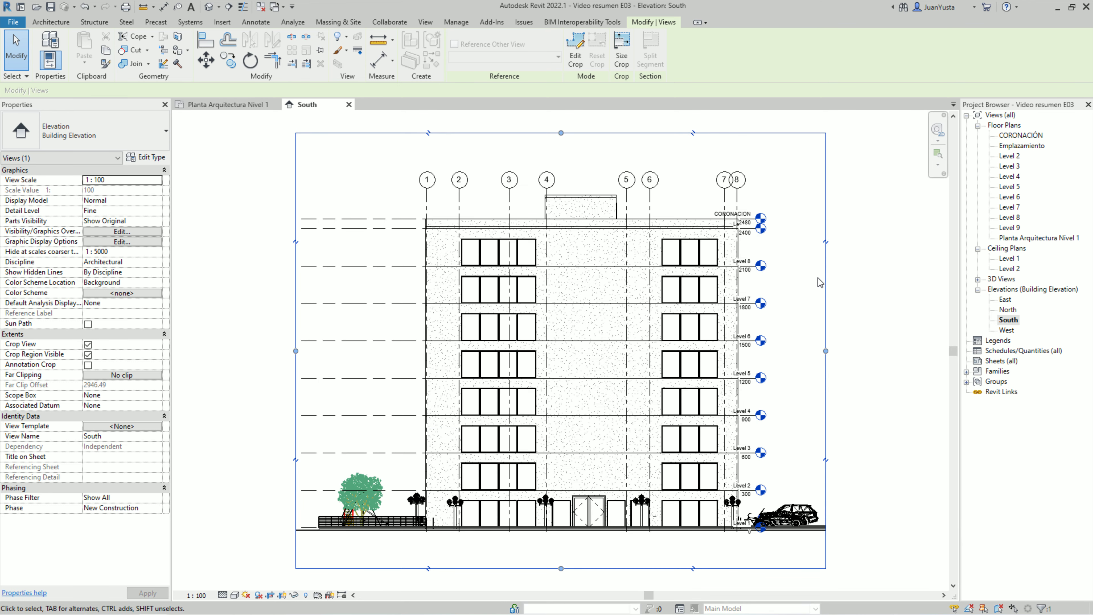
{"action": "key", "text": "Escape"}
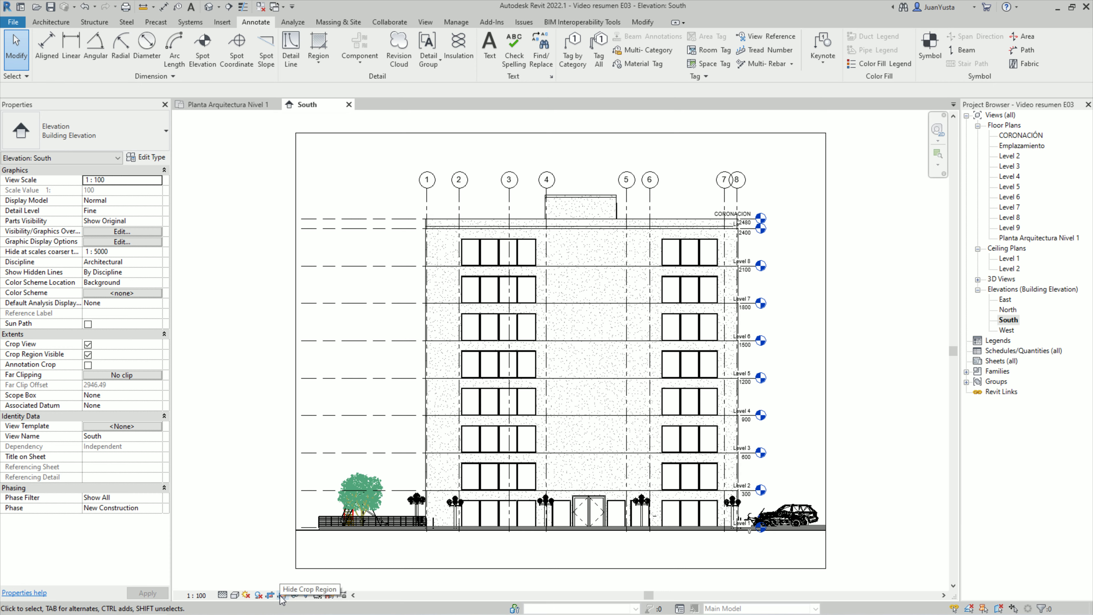
- Hide the crop region and hide the whole Grids category in this view
{"action": "left_click", "coordinate": [282, 595]}
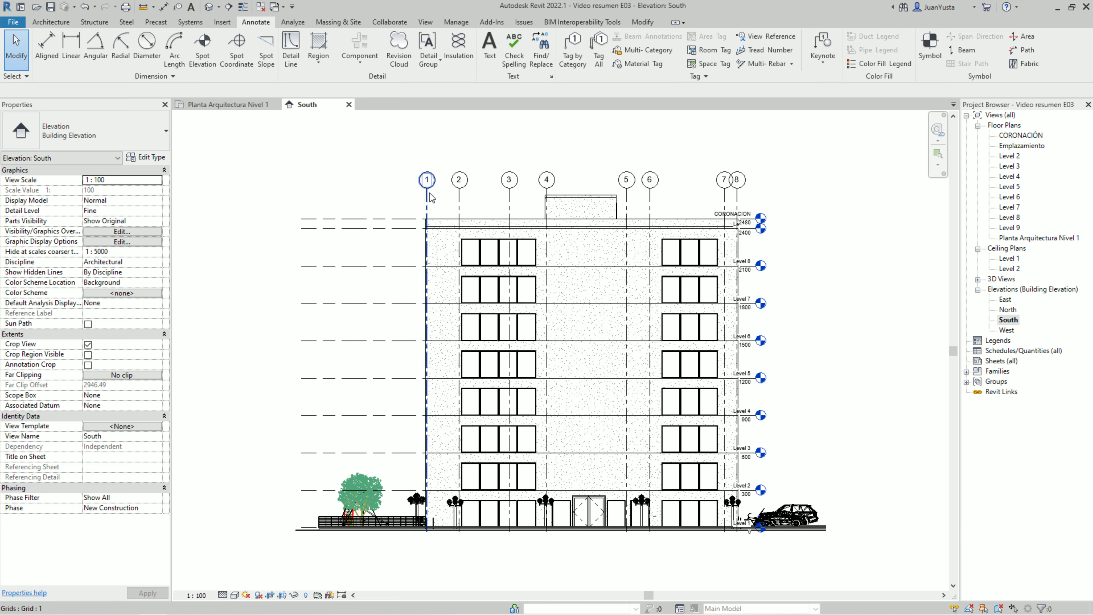
{"action": "left_click", "coordinate": [428, 201]}
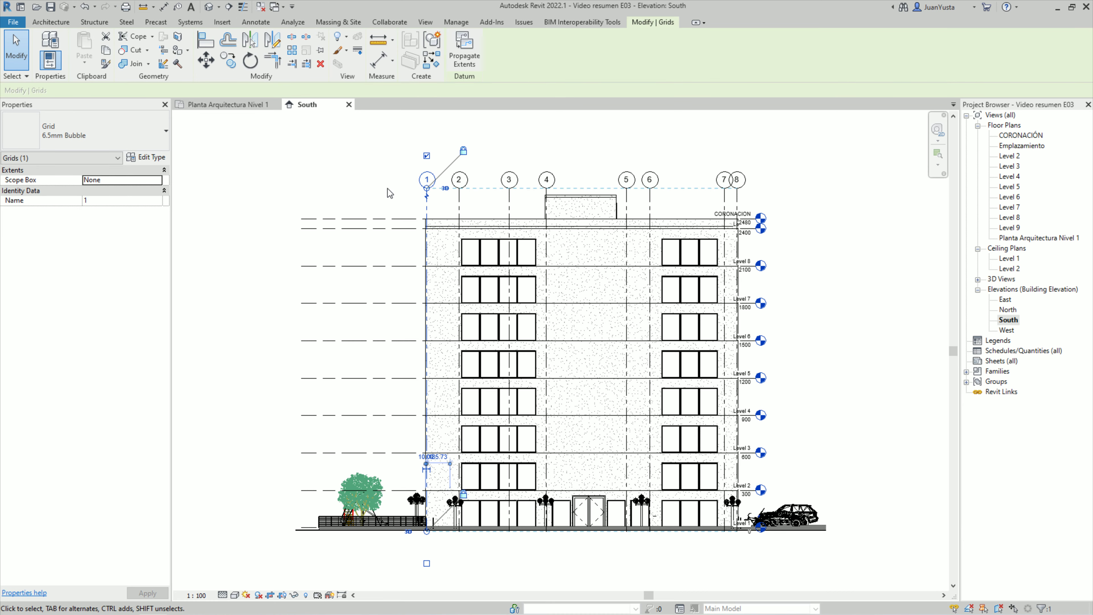
{"action": "right_click", "coordinate": [427, 211]}
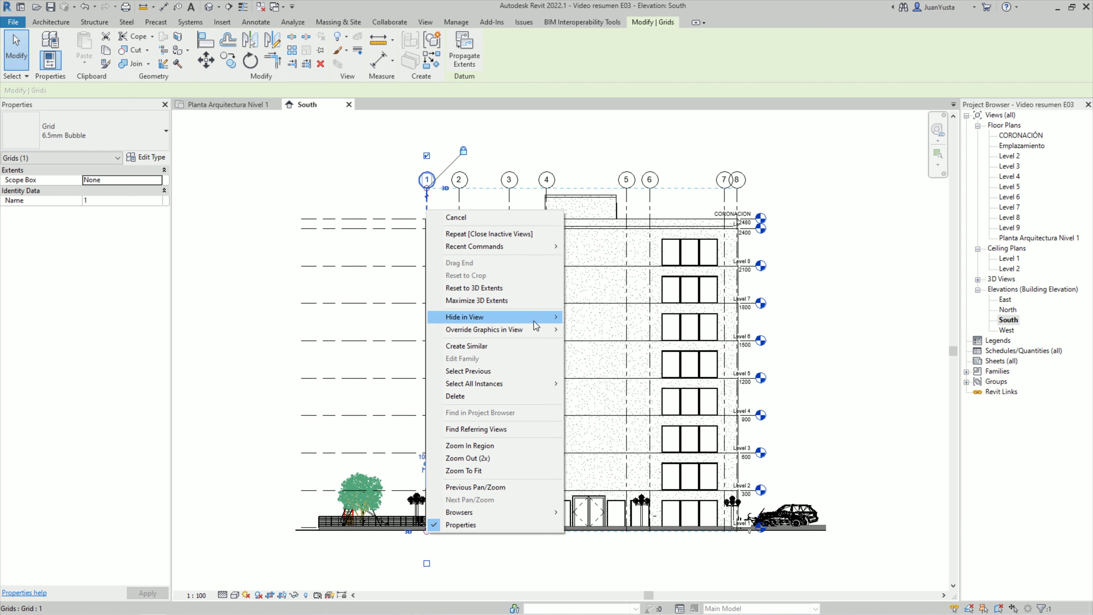
{"action": "mouse_move", "coordinate": [478, 317]}
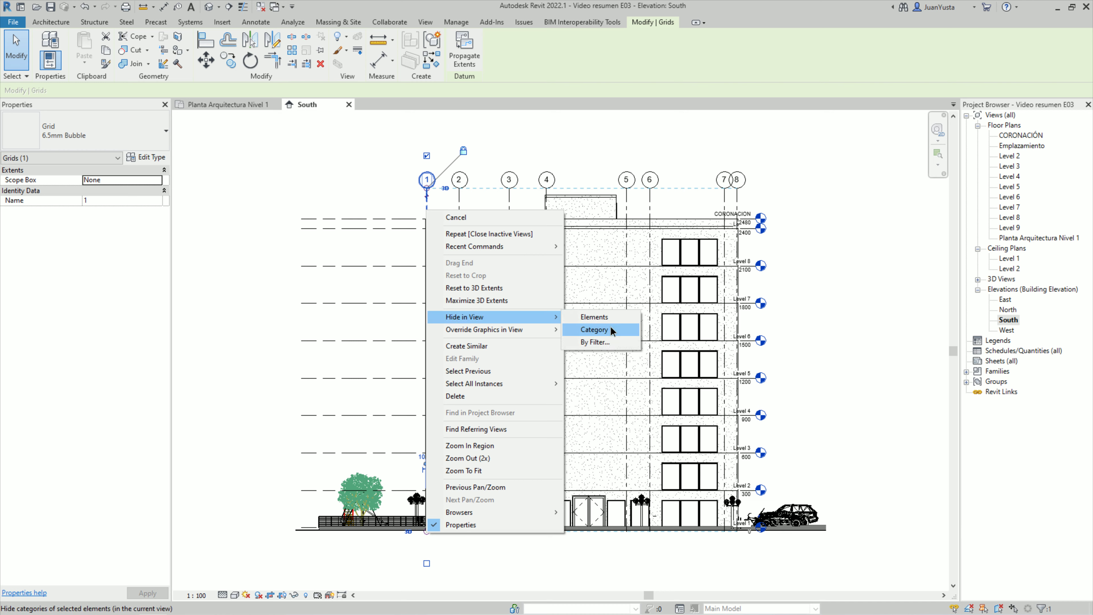
{"action": "left_click", "coordinate": [611, 329]}
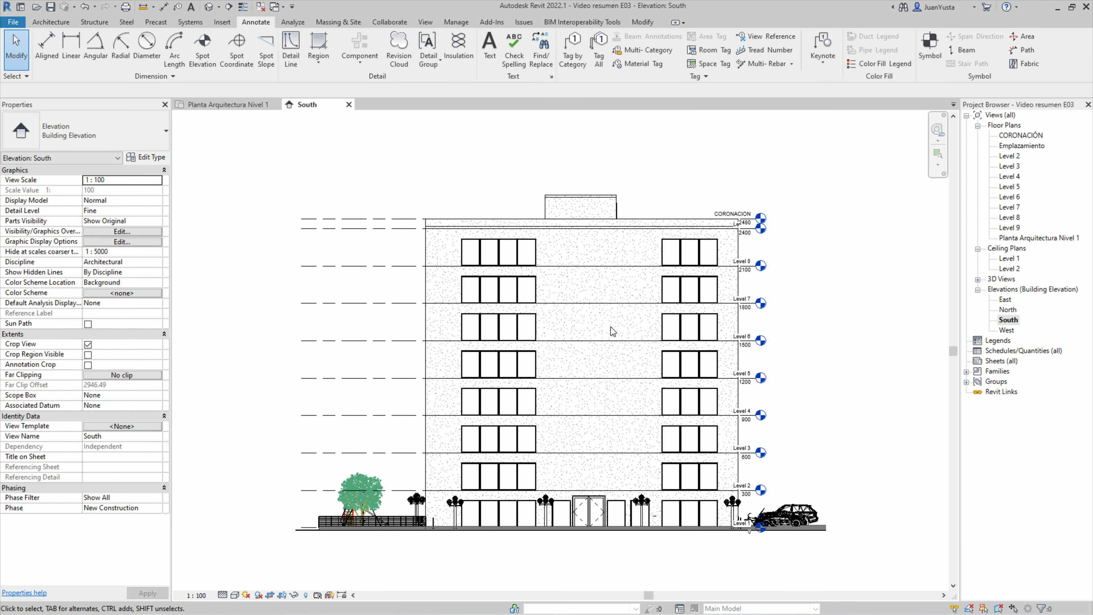
{"action": "left_click", "coordinate": [383, 219]}
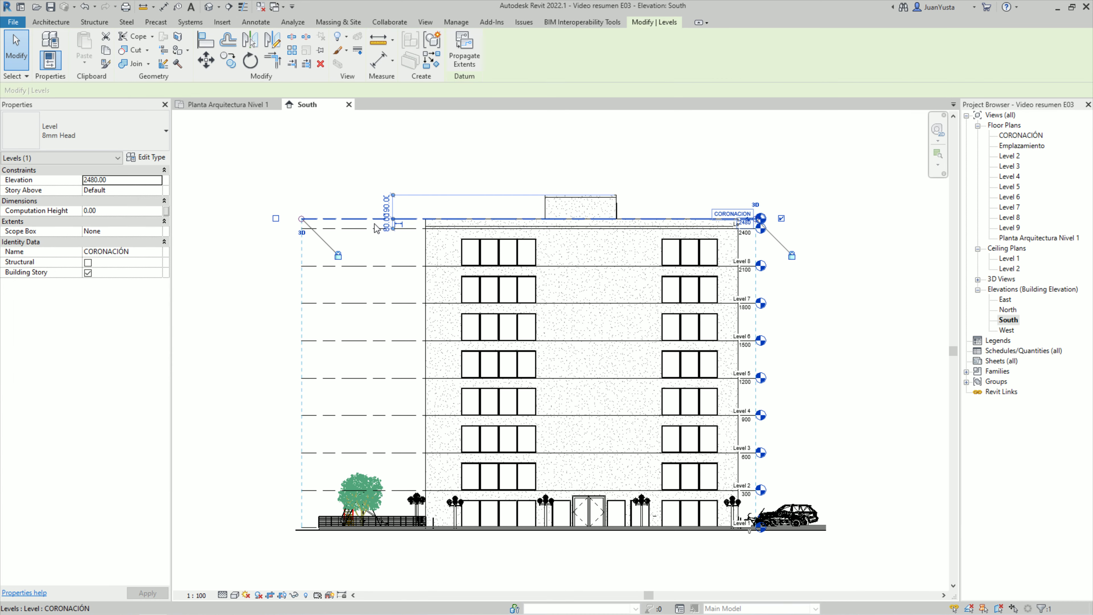
{"action": "scroll", "coordinate": [388, 247], "scroll_direction": "right", "scroll_amount": 1, "text": "shift"}
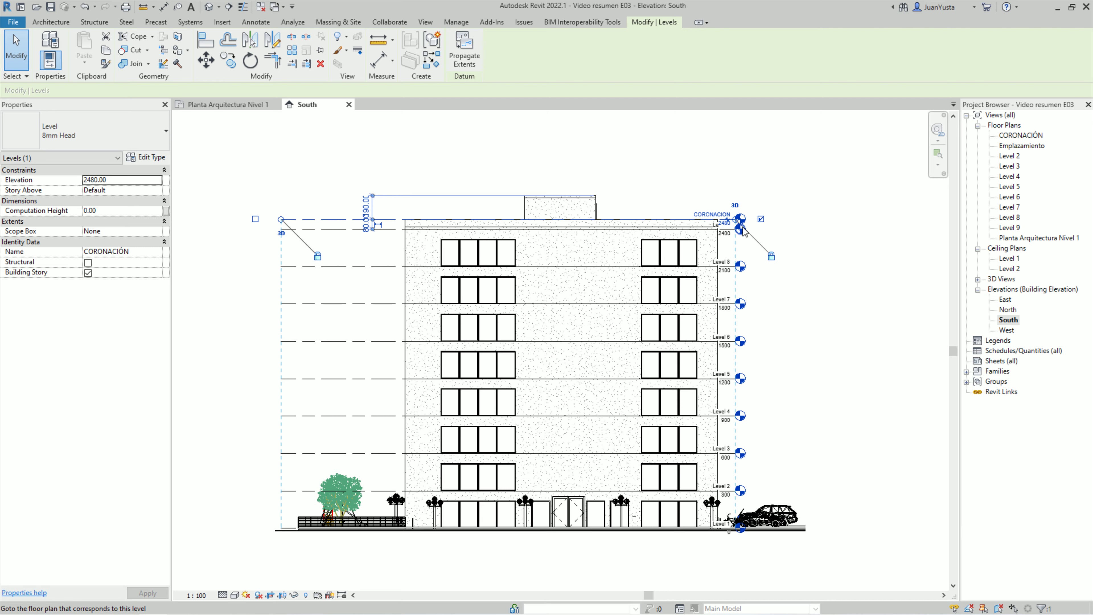
{"action": "left_click", "coordinate": [805, 221]}
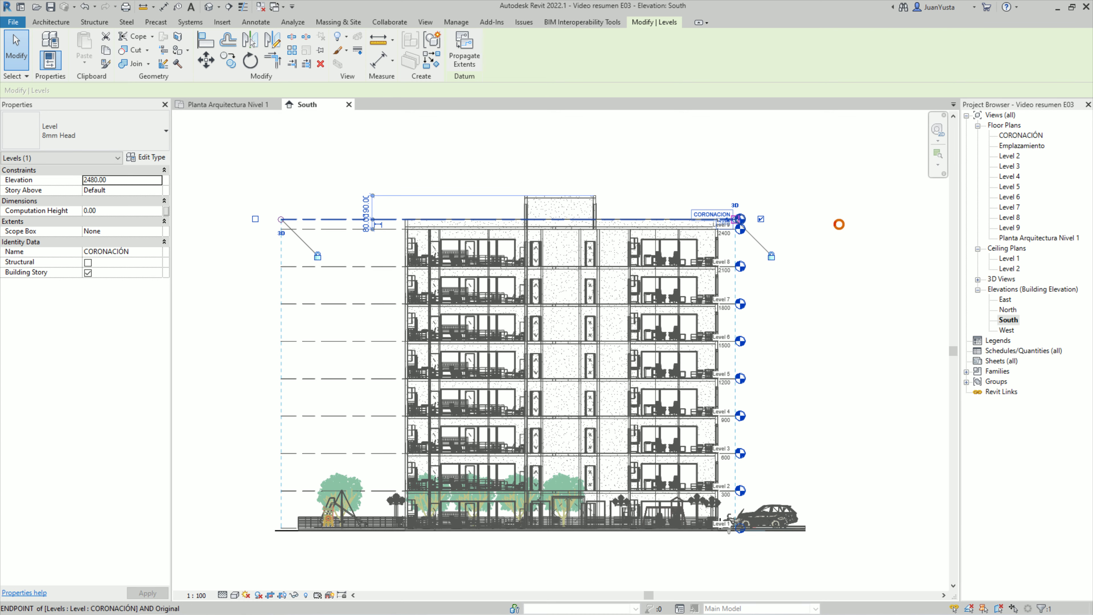
{"action": "left_click", "coordinate": [839, 224]}
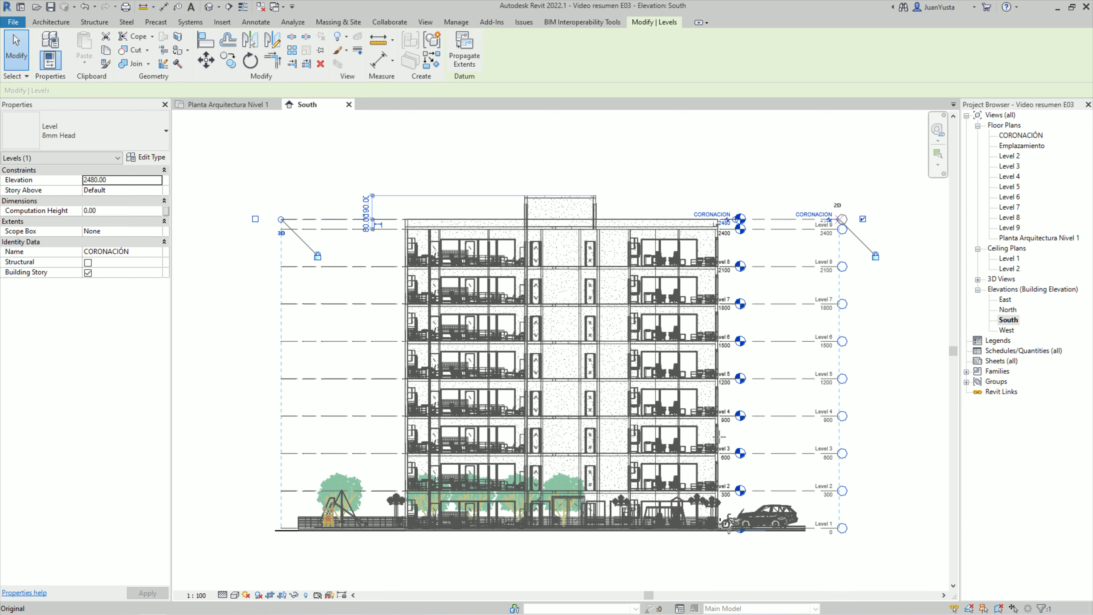
{"action": "scroll", "coordinate": [717, 254], "scroll_direction": "down", "scroll_amount": 4}
{"action": "scroll", "coordinate": [717, 256], "scroll_direction": "down", "scroll_amount": 2}
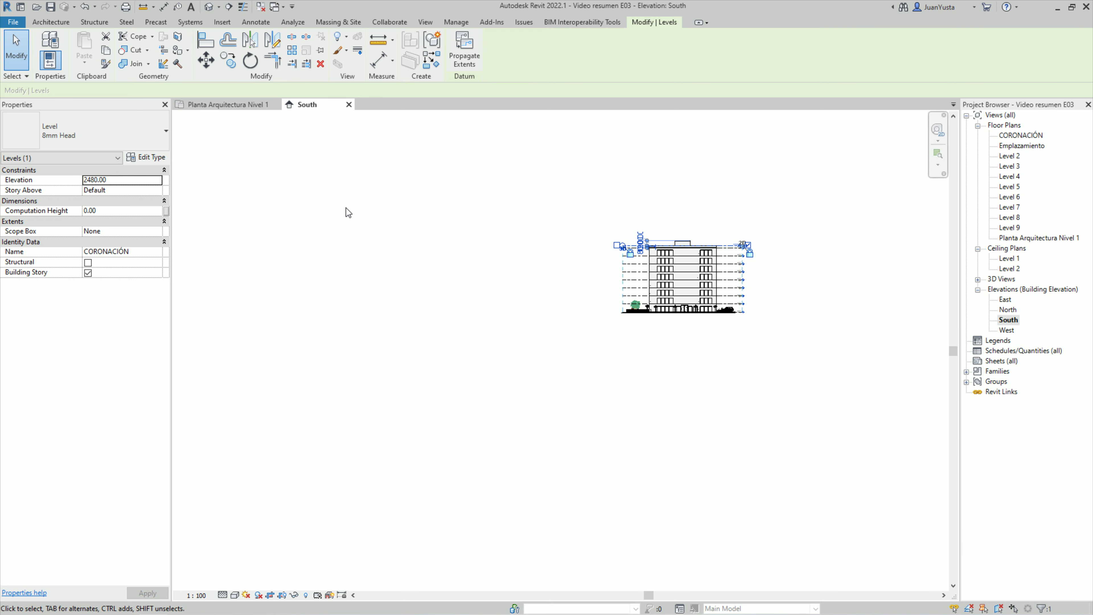
{"action": "scroll", "coordinate": [621, 264], "scroll_direction": "up", "scroll_amount": 5}
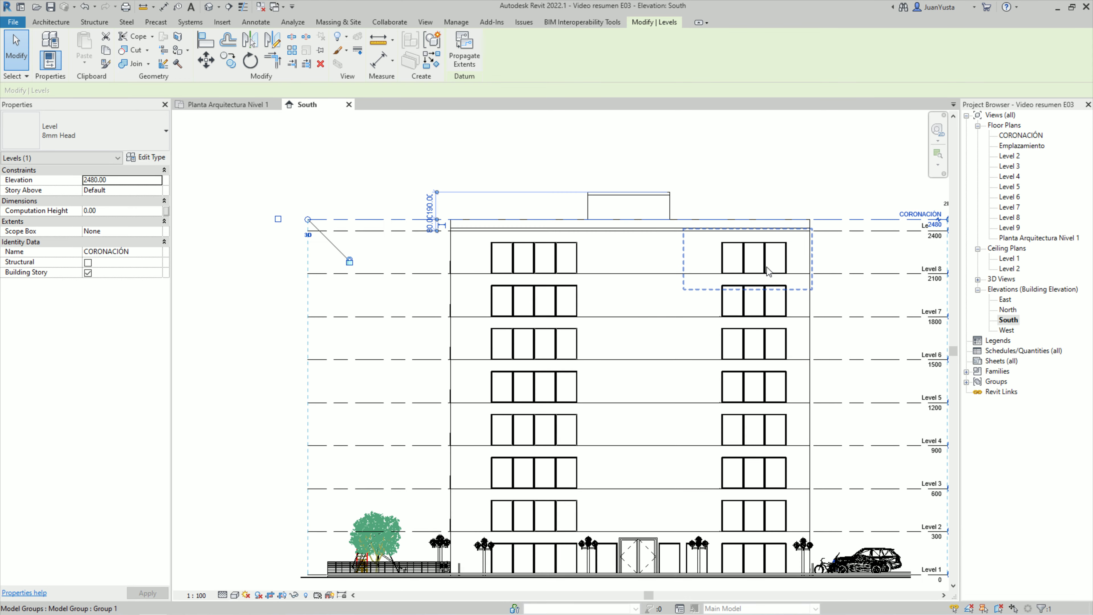
{"action": "middle_click_drag", "start_coordinate": [621, 264], "coordinate": [619, 257]}
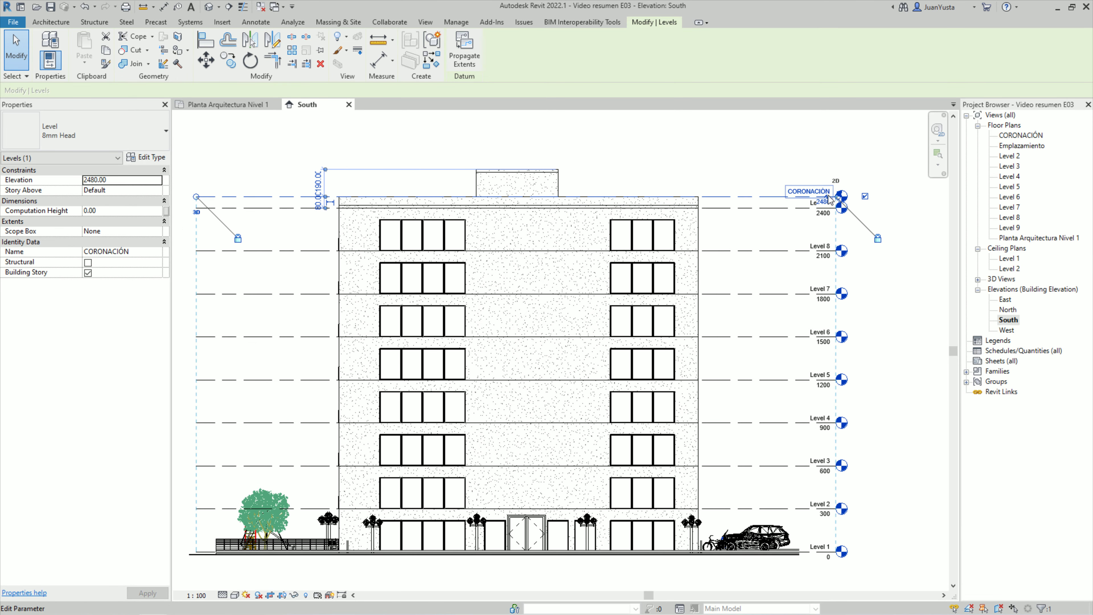
{"action": "left_click", "coordinate": [804, 344]}
{"action": "scroll", "coordinate": [805, 343], "scroll_direction": "down", "scroll_amount": 1}
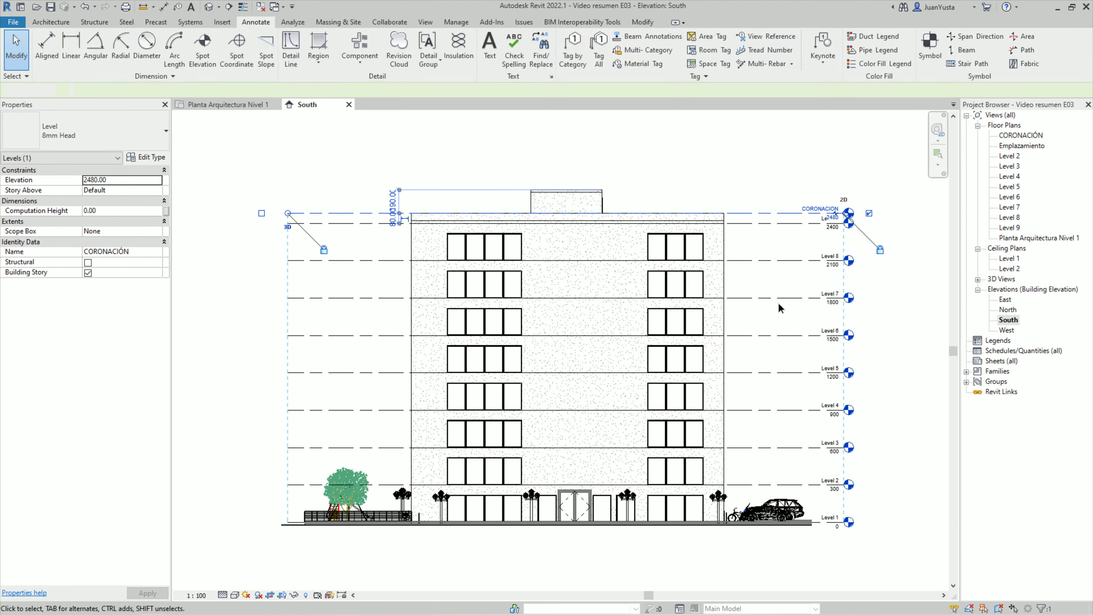
- Move Level 7's head from its left end to its right end and pull that end inward
{"action": "left_click", "coordinate": [777, 299]}
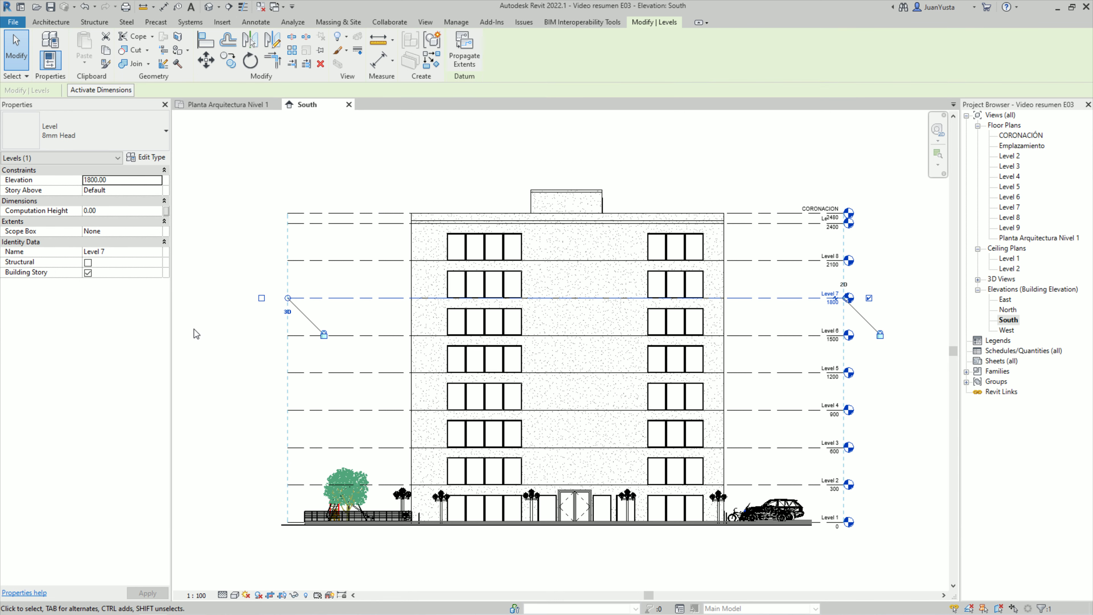
{"action": "left_click", "coordinate": [261, 298]}
{"action": "left_click", "coordinate": [869, 298]}
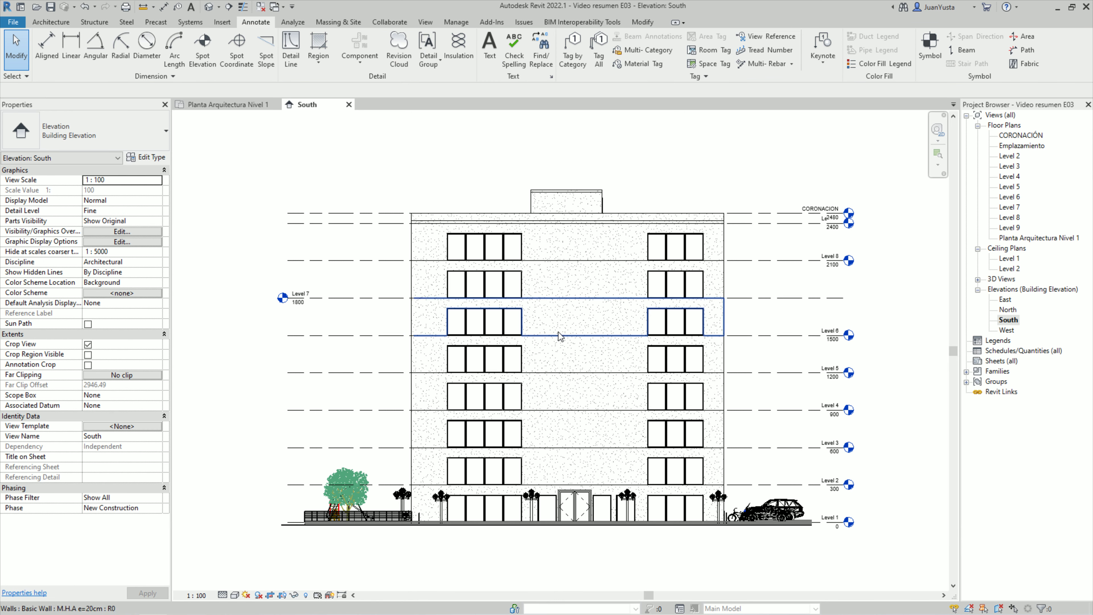
{"action": "left_click", "coordinate": [303, 298]}
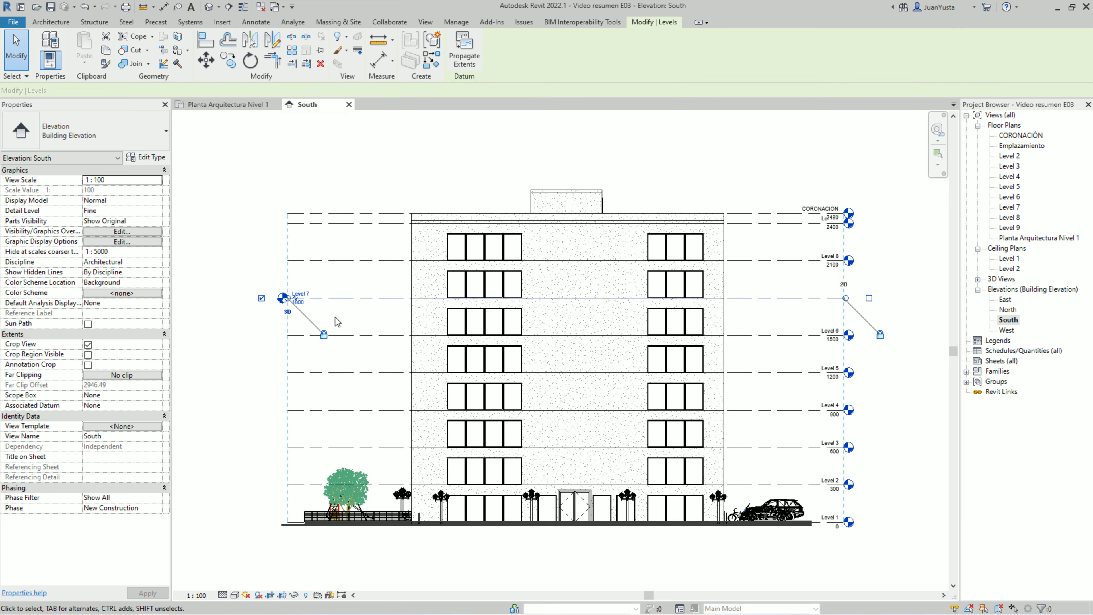
{"action": "left_click", "coordinate": [261, 298]}
{"action": "left_click", "coordinate": [869, 298]}
{"action": "scroll", "coordinate": [870, 297], "scroll_direction": "up", "scroll_amount": 3}
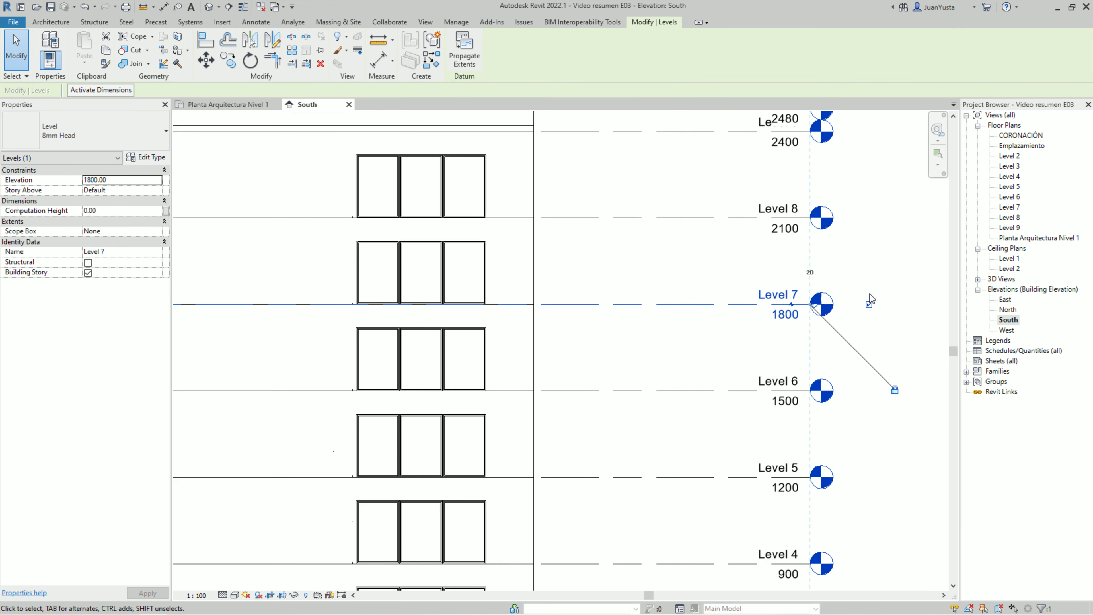
{"action": "middle_click_drag", "start_coordinate": [889, 374], "coordinate": [717, 418]}
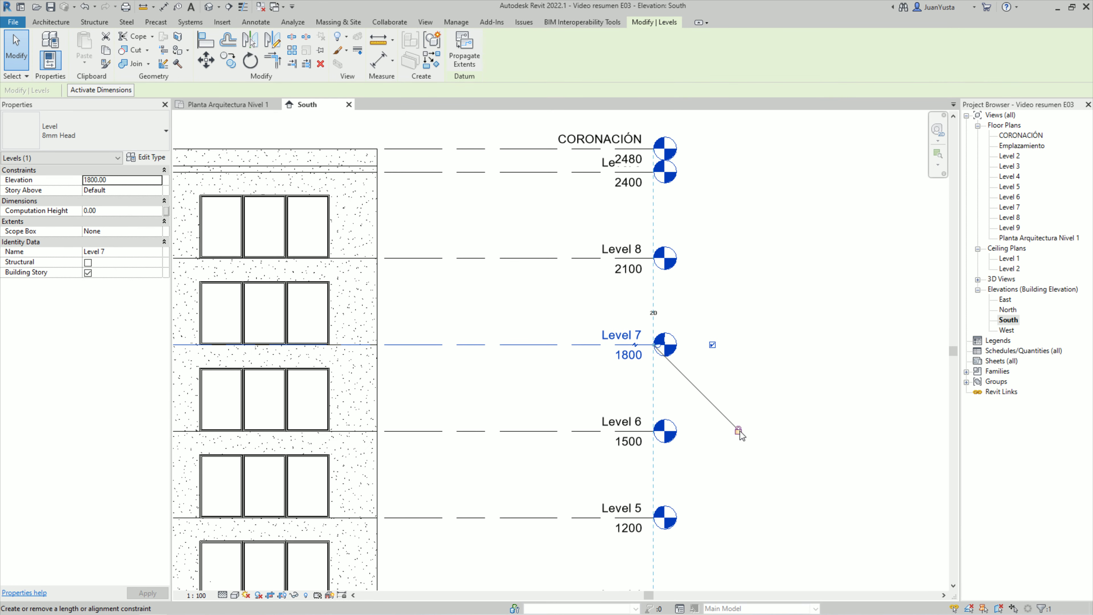
{"action": "left_click_drag", "start_coordinate": [654, 344], "coordinate": [561, 344]}
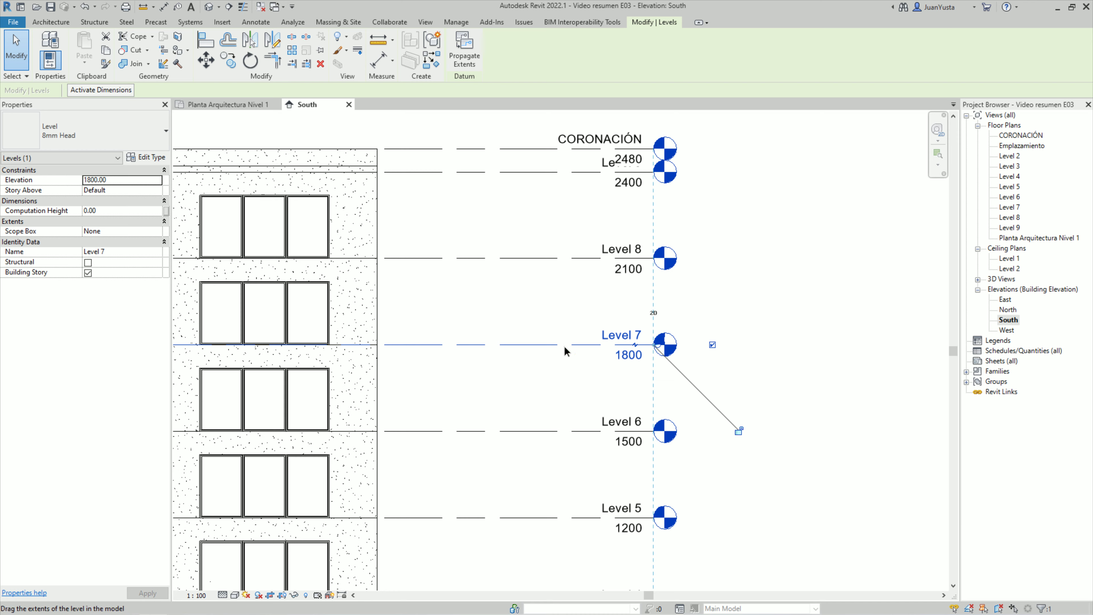
{"action": "left_click", "coordinate": [717, 376]}
- Realign the Level 9 and Level 7 right ends with the other levels
{"action": "left_click", "coordinate": [667, 176]}
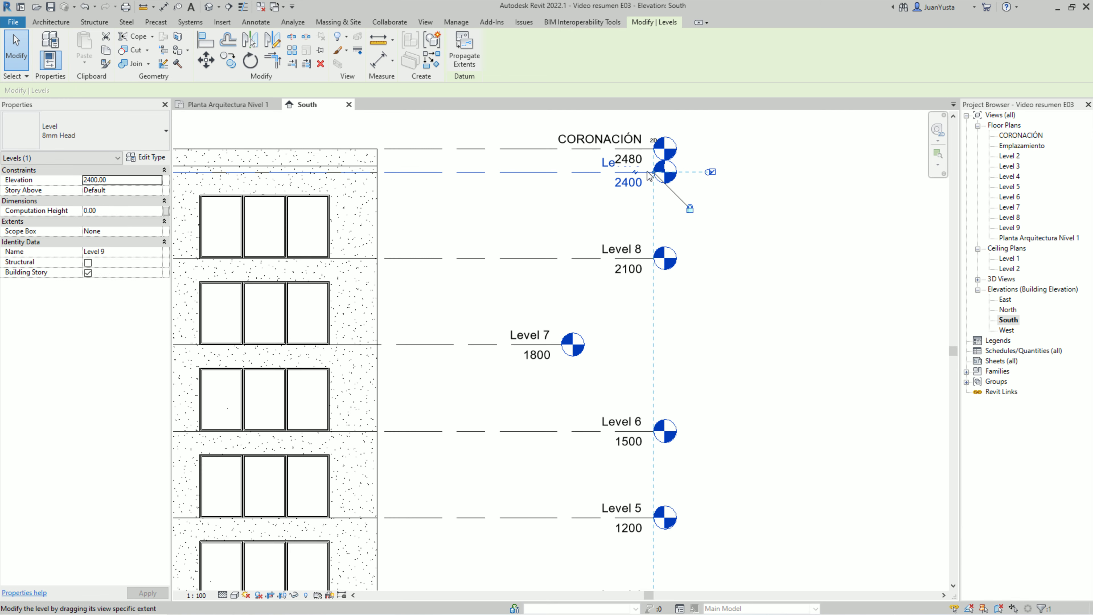
{"action": "left_click_drag", "start_coordinate": [707, 172], "coordinate": [733, 172]}
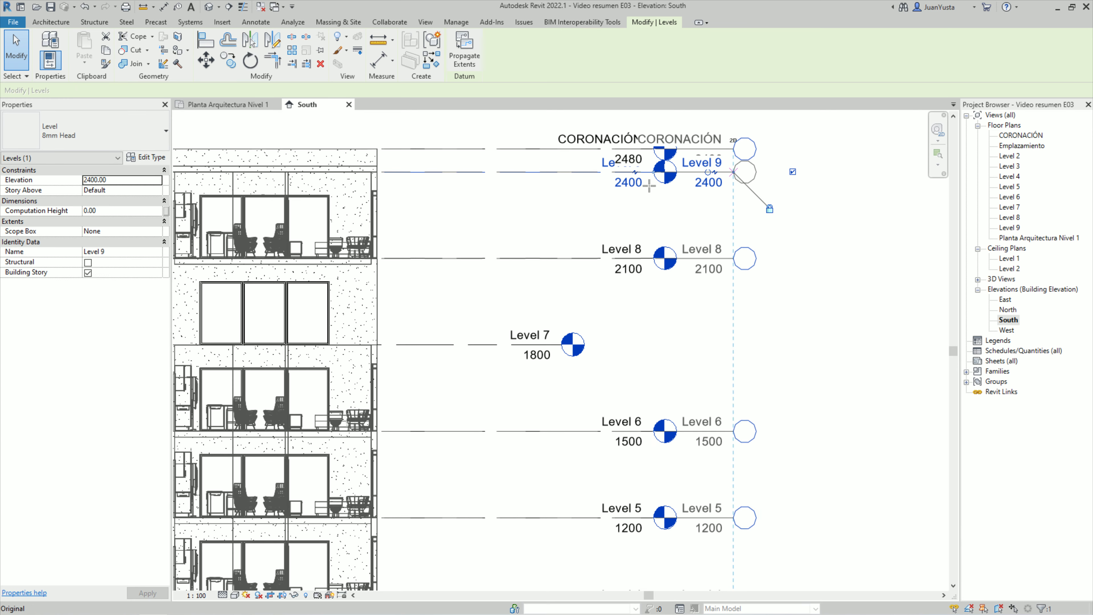
{"action": "left_click_drag", "start_coordinate": [649, 185], "coordinate": [649, 183]}
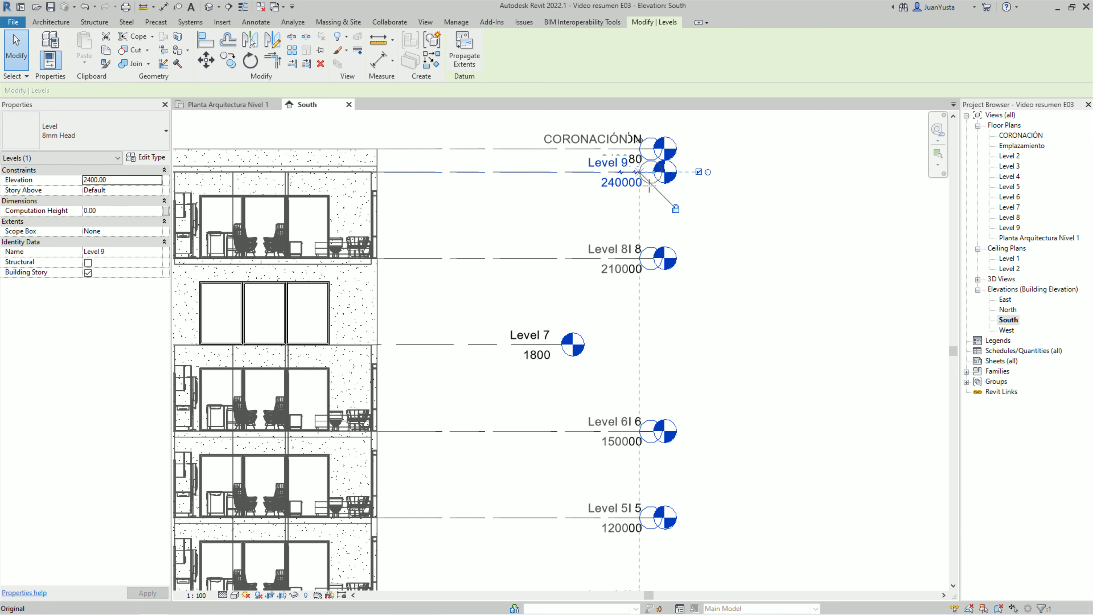
{"action": "left_click", "coordinate": [778, 346]}
{"action": "left_click", "coordinate": [611, 345]}
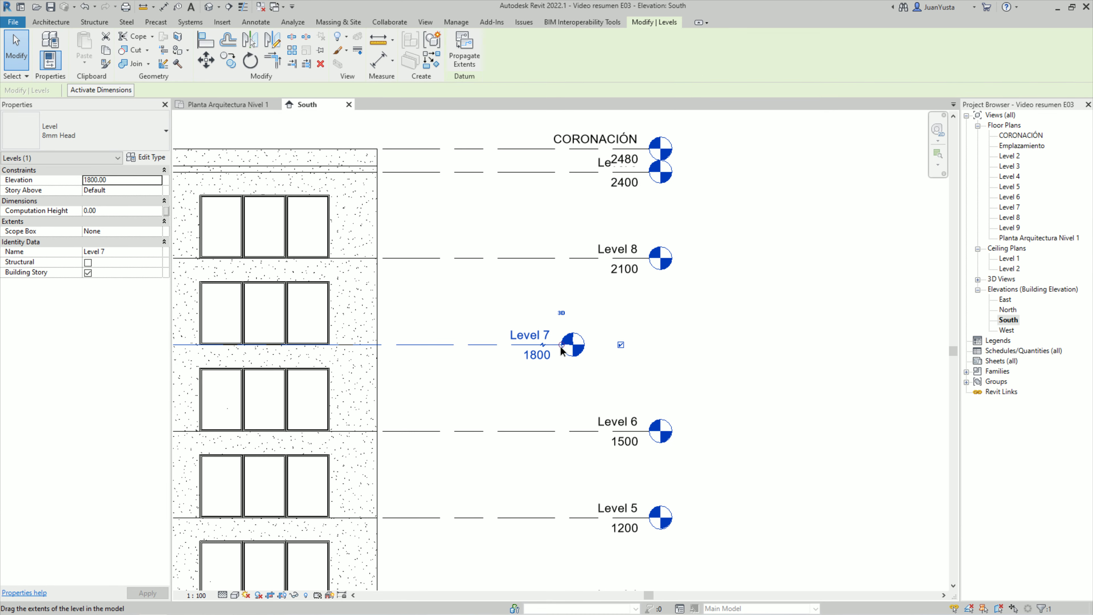
{"action": "key", "text": "l"}
{"action": "key", "text": "l"}
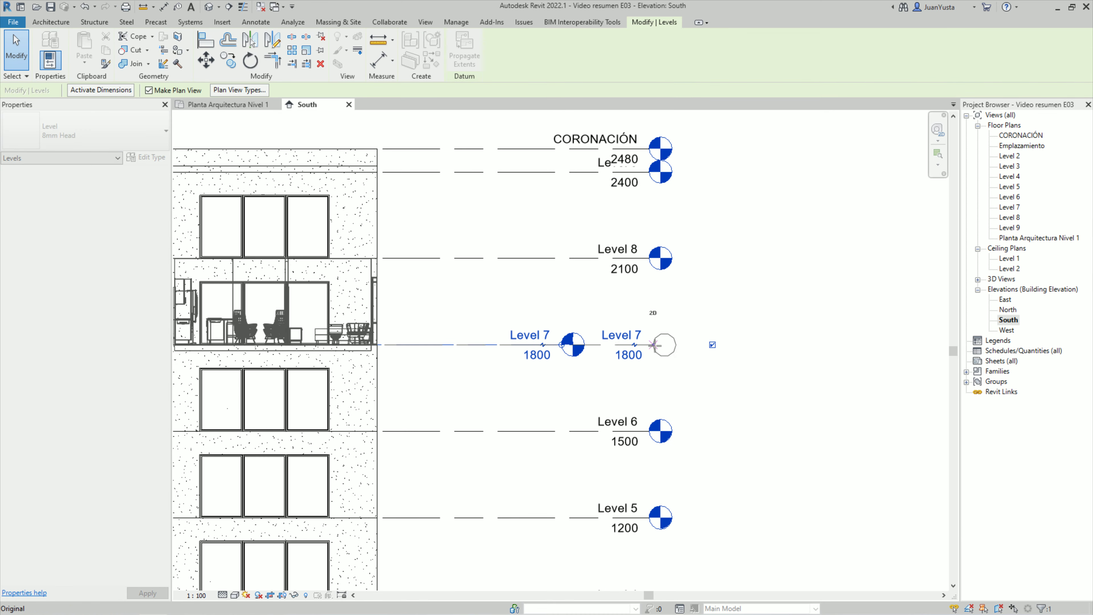
{"action": "left_click_drag", "start_coordinate": [657, 344], "coordinate": [657, 345]}
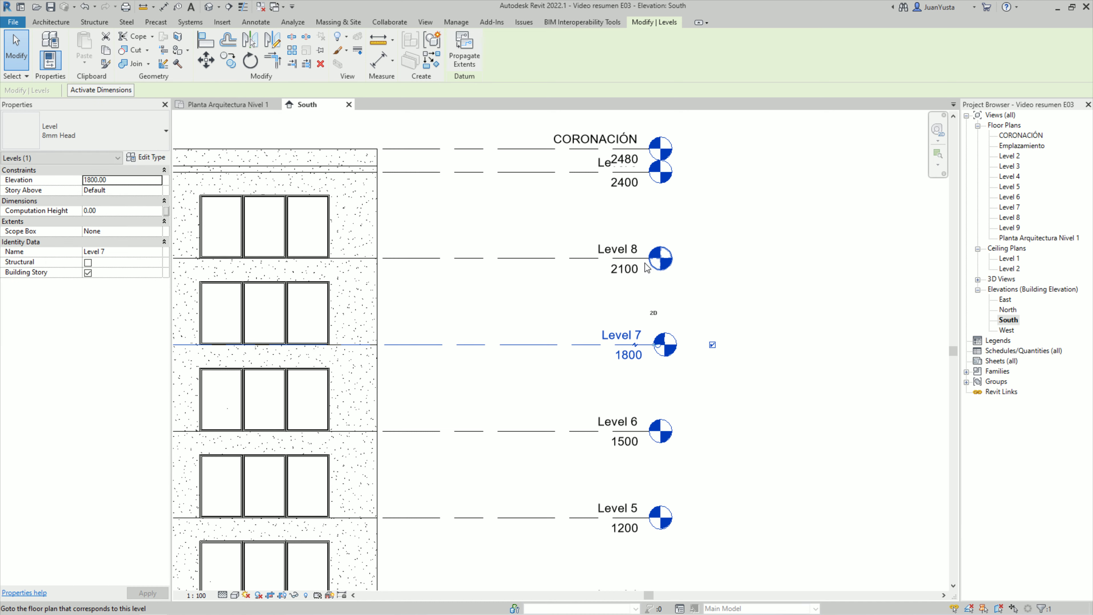
{"action": "left_click_drag", "start_coordinate": [651, 262], "coordinate": [654, 259]}
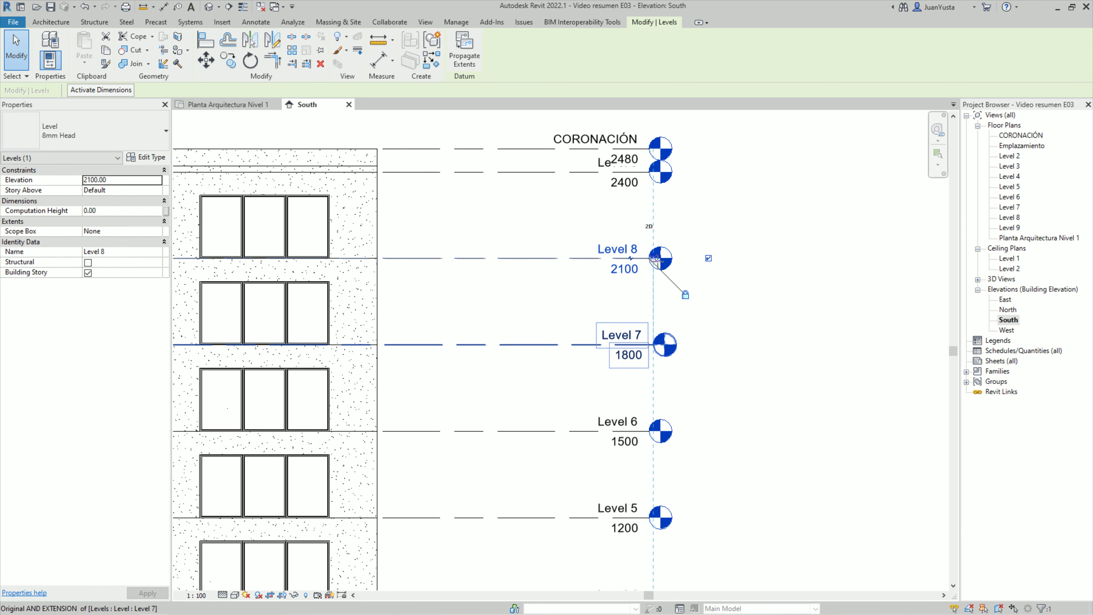
{"action": "left_click", "coordinate": [763, 367]}
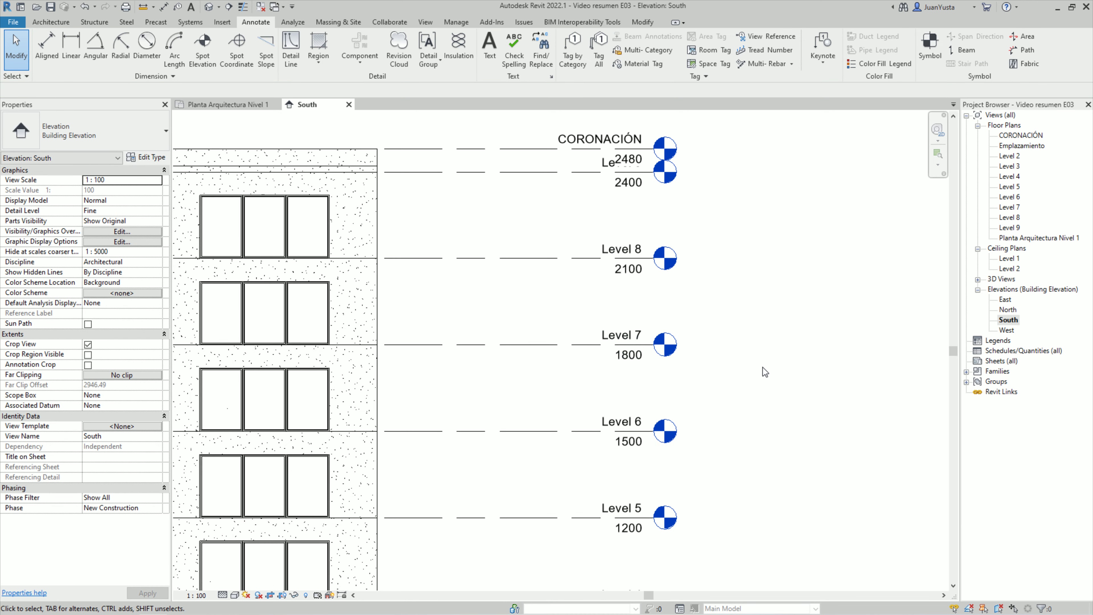
- Add an elbow to the CORONACIÓN level head and raise it clear of Level 9
{"action": "scroll", "coordinate": [763, 367], "scroll_direction": "down", "scroll_amount": 5}
{"action": "scroll", "coordinate": [723, 295], "scroll_direction": "up", "scroll_amount": 3}
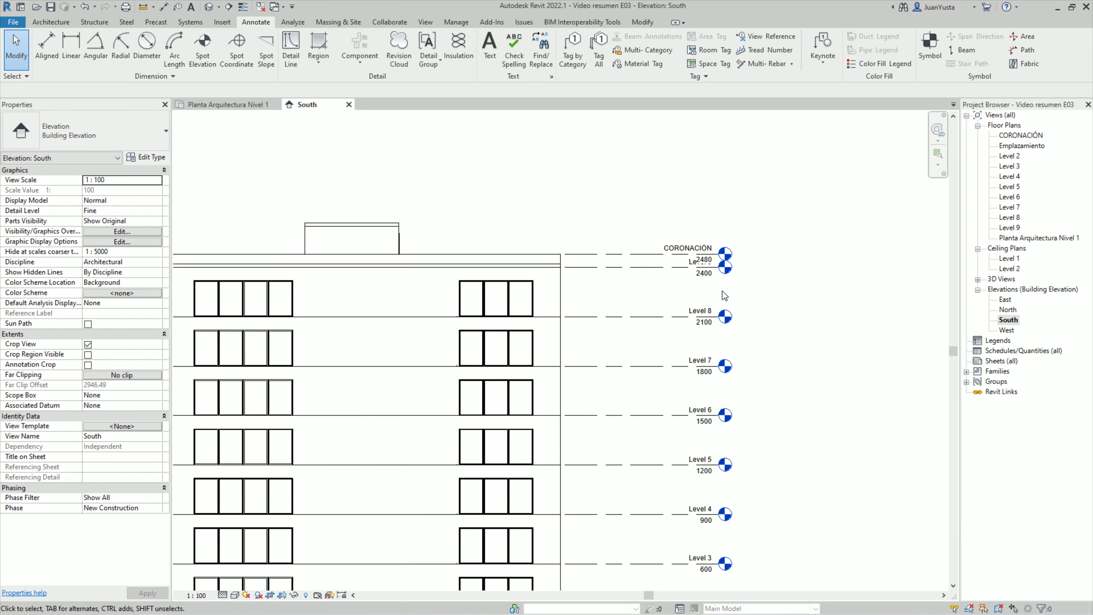
{"action": "scroll", "coordinate": [724, 295], "scroll_direction": "up", "scroll_amount": 3}
{"action": "scroll", "coordinate": [655, 256], "scroll_direction": "up", "scroll_amount": 1}
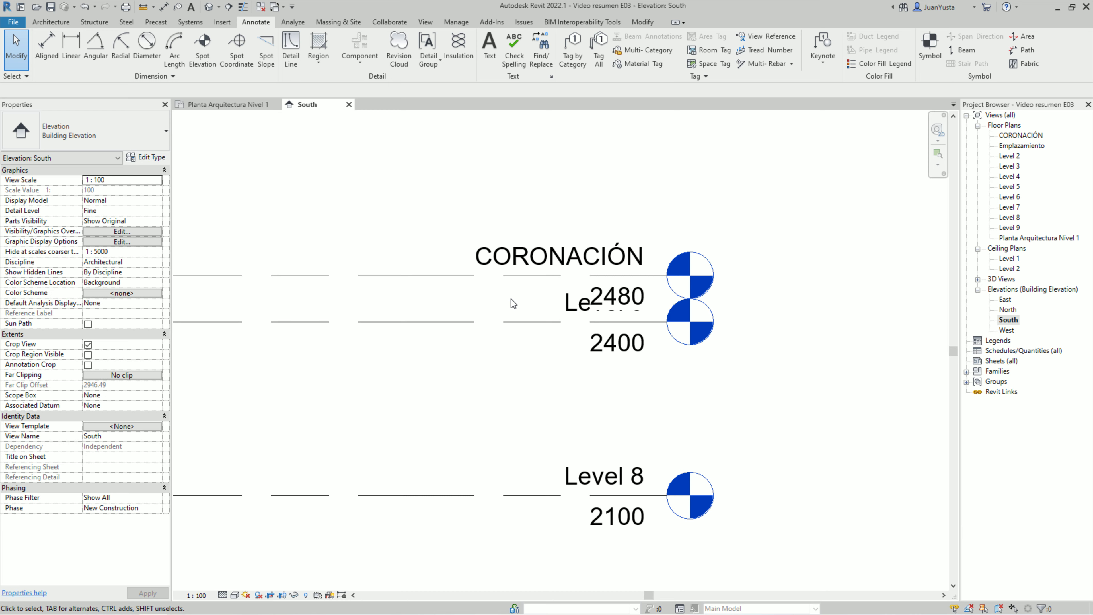
{"action": "left_click", "coordinate": [494, 271]}
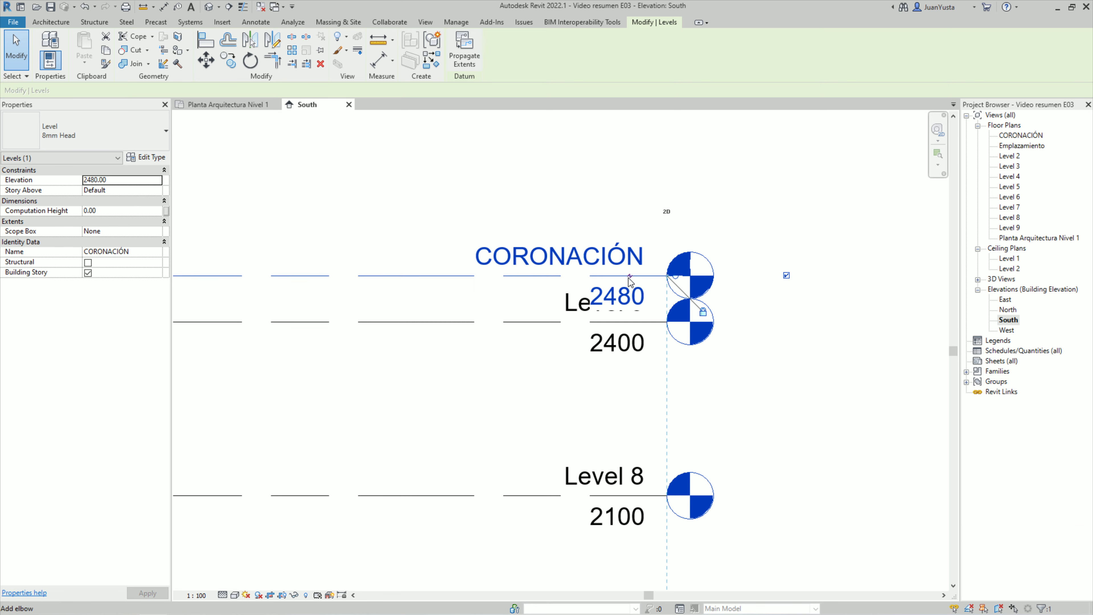
{"action": "left_click", "coordinate": [629, 278]}
{"action": "mouse_move", "coordinate": [630, 312]}
{"action": "left_mouse_down"}
{"action": "mouse_move", "coordinate": [653, 233]}
{"action": "mouse_move", "coordinate": [650, 246]}
{"action": "left_mouse_up"}
{"action": "key", "text": "Escape"}
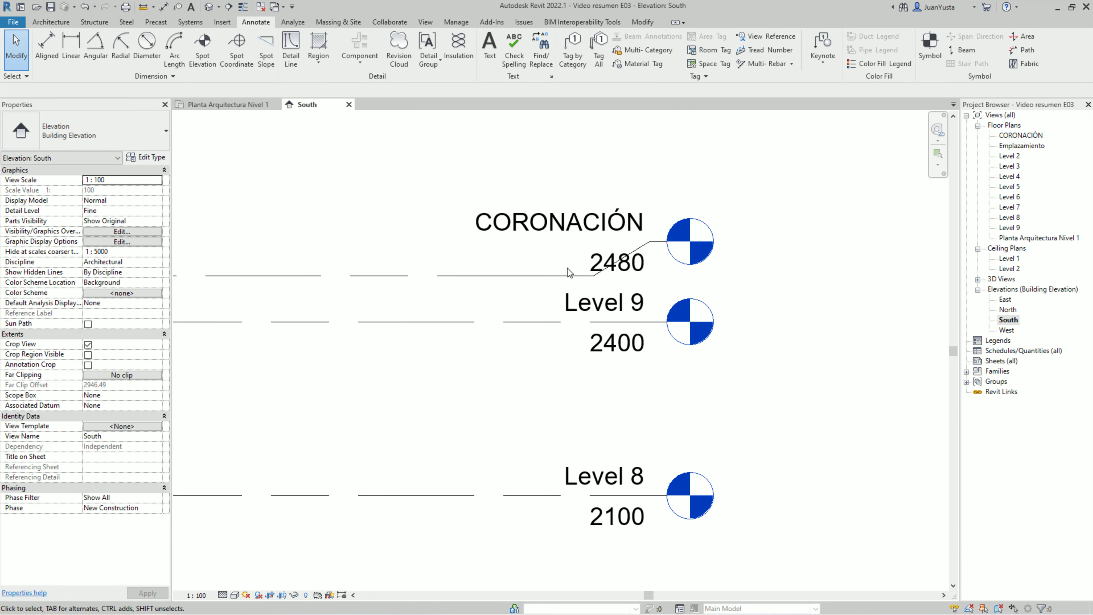
{"action": "scroll", "coordinate": [456, 273], "scroll_direction": "down", "scroll_amount": 1}
{"action": "scroll", "coordinate": [552, 325], "scroll_direction": "down", "scroll_amount": 4}
{"action": "scroll", "coordinate": [552, 325], "scroll_direction": "down", "scroll_amount": 2}
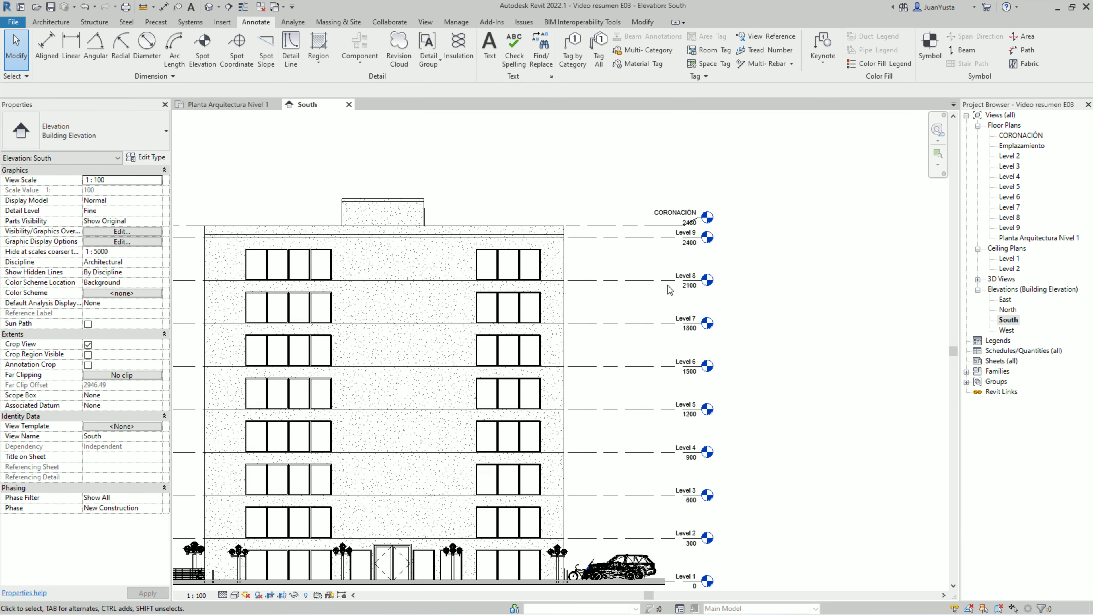
{"action": "scroll", "coordinate": [626, 316], "scroll_direction": "down", "scroll_amount": 1}
{"action": "scroll", "coordinate": [627, 318], "scroll_direction": "up", "scroll_amount": 1}
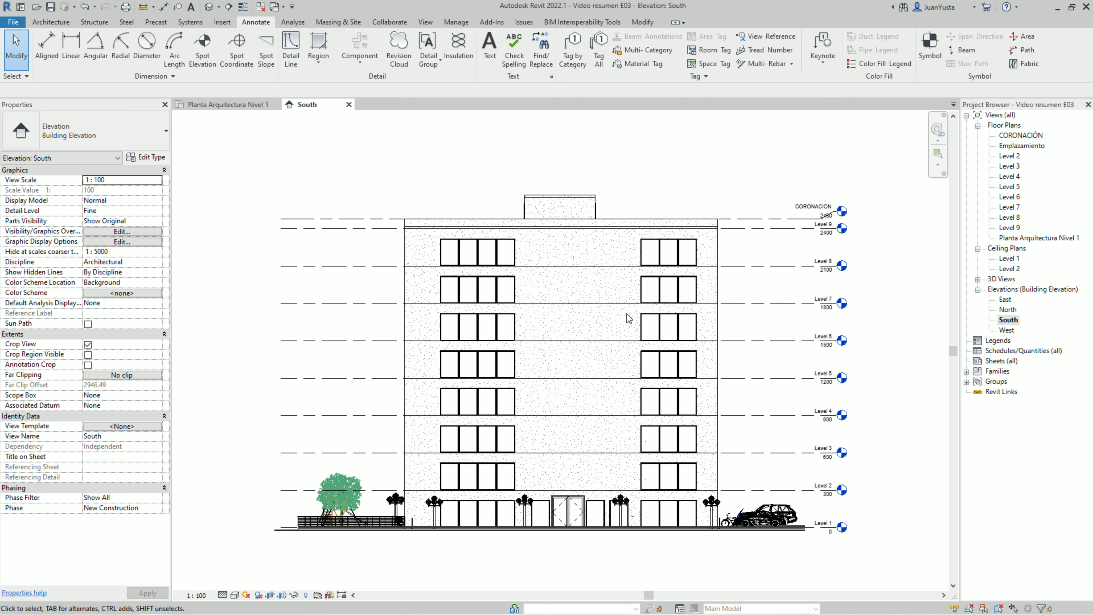
{"action": "scroll", "coordinate": [811, 535], "scroll_direction": "up", "scroll_amount": 2}
{"action": "scroll", "coordinate": [808, 533], "scroll_direction": "up", "scroll_amount": 2}
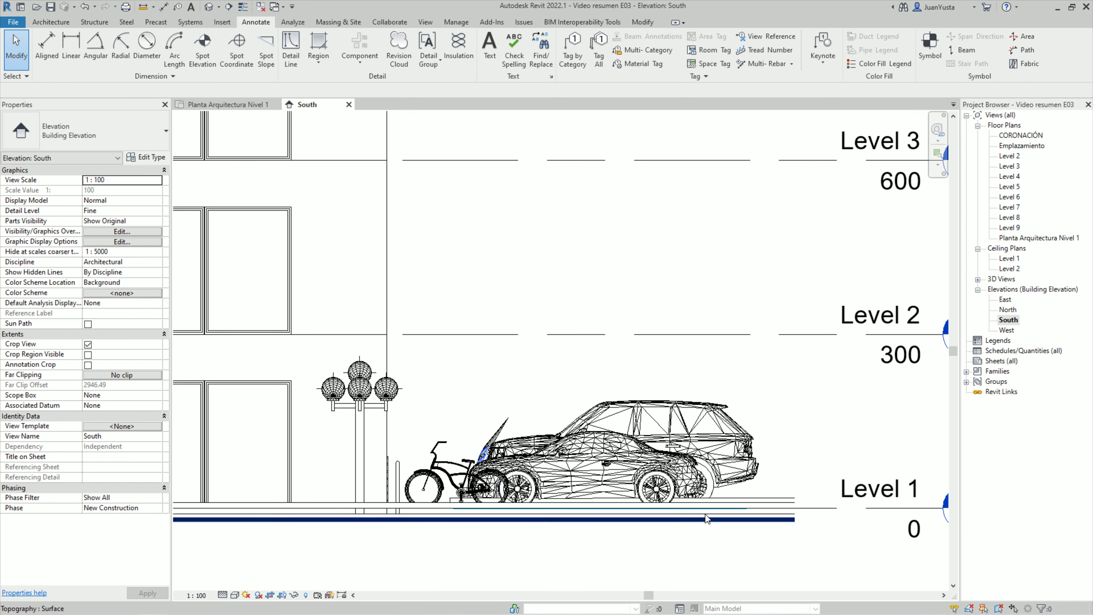
{"action": "left_click", "coordinate": [578, 479]}
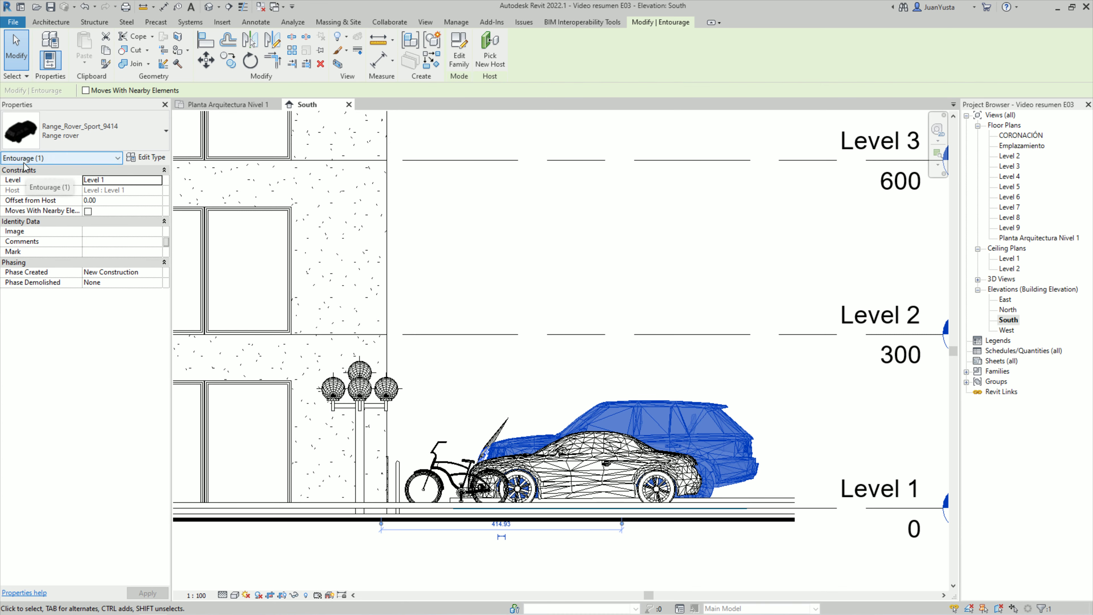
{"action": "key", "text": "ctrl"}
{"action": "left_click", "coordinate": [360, 388]}
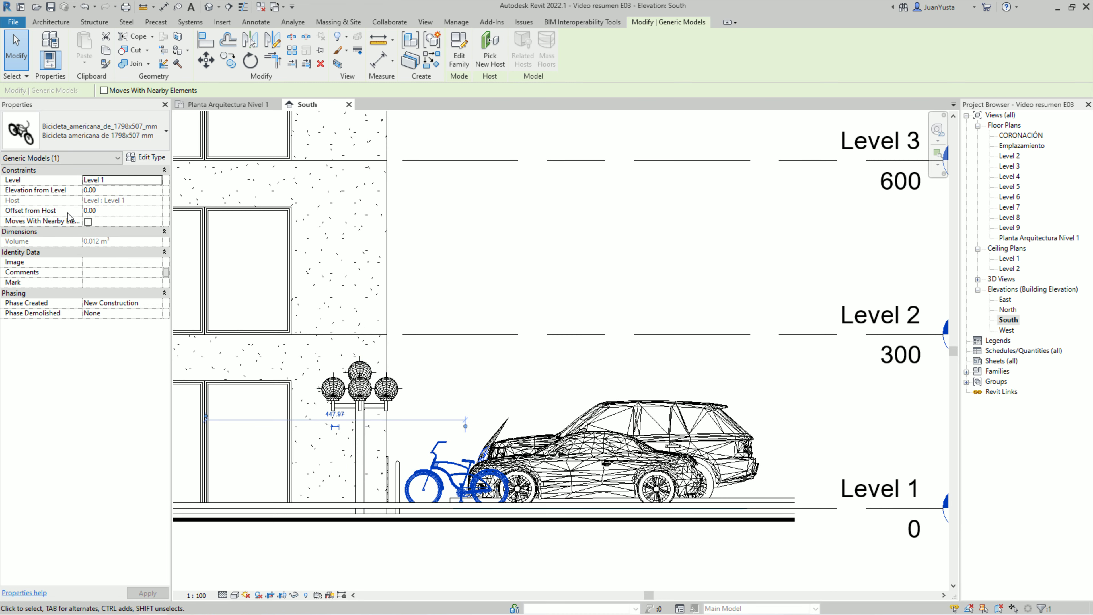
{"action": "left_click", "coordinate": [491, 474]}
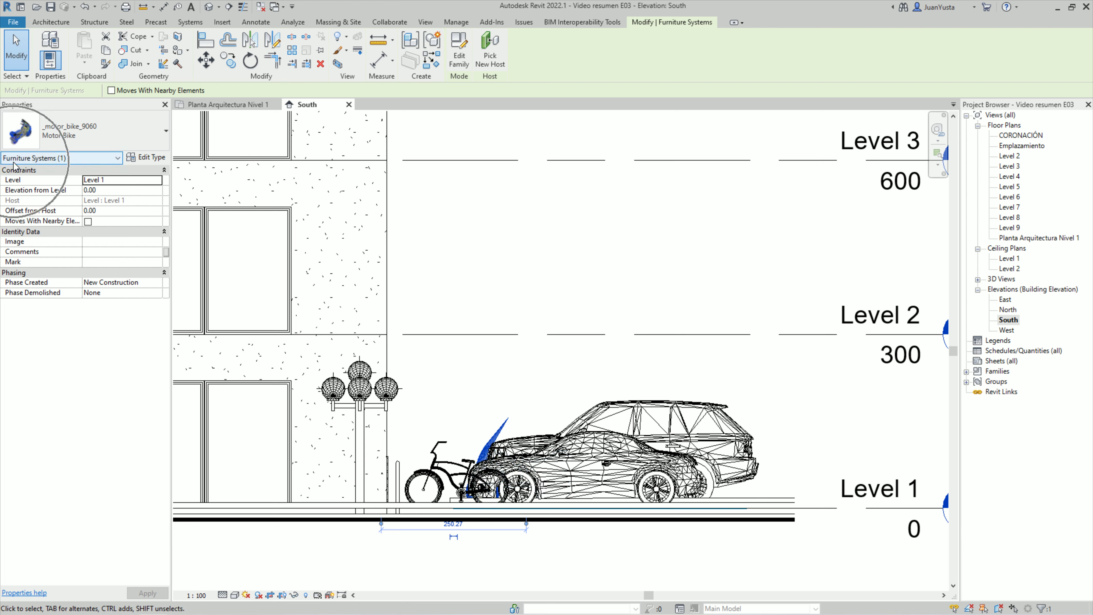
{"action": "left_click", "coordinate": [614, 464]}
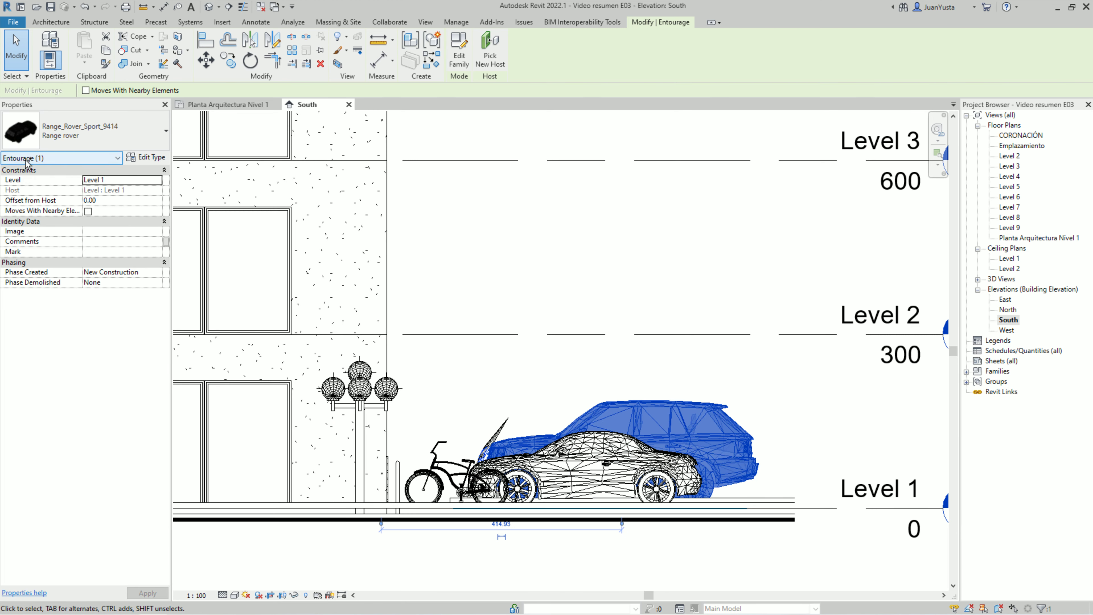
{"action": "scroll", "coordinate": [610, 468], "scroll_direction": "down", "scroll_amount": 1}
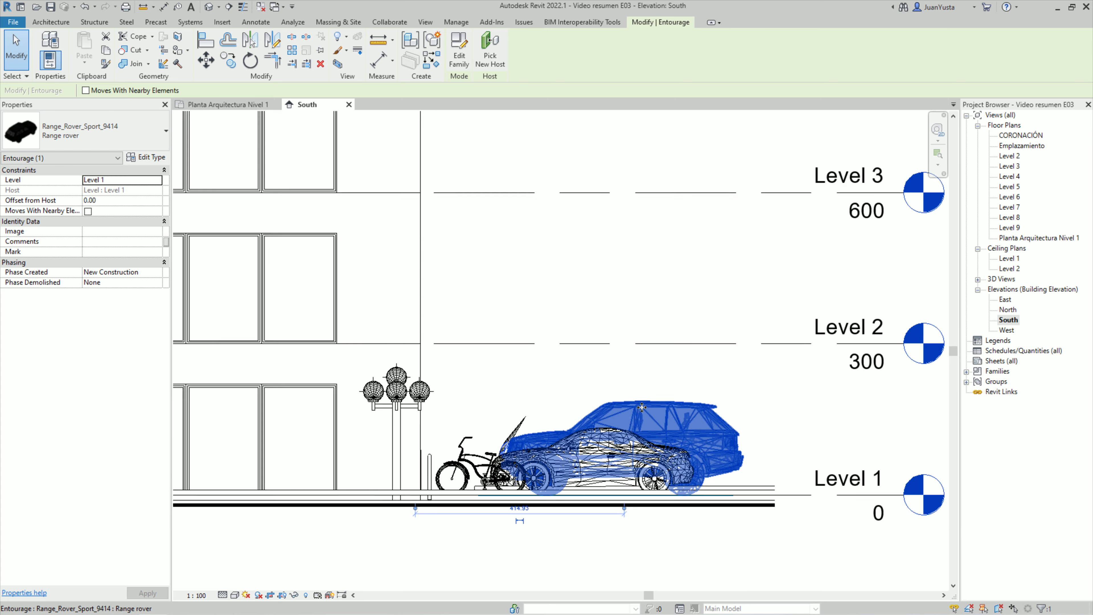
{"action": "scroll", "coordinate": [610, 469], "scroll_direction": "down", "scroll_amount": 5}
{"action": "scroll", "coordinate": [611, 469], "scroll_direction": "up", "scroll_amount": 3}
{"action": "mouse_move", "coordinate": [610, 469]}
{"action": "middle_mouse_down"}
{"action": "mouse_move", "coordinate": [377, 409]}
{"action": "mouse_move", "coordinate": [400, 409]}
{"action": "middle_mouse_up"}
{"action": "scroll", "coordinate": [357, 401], "scroll_direction": "up", "scroll_amount": 3}
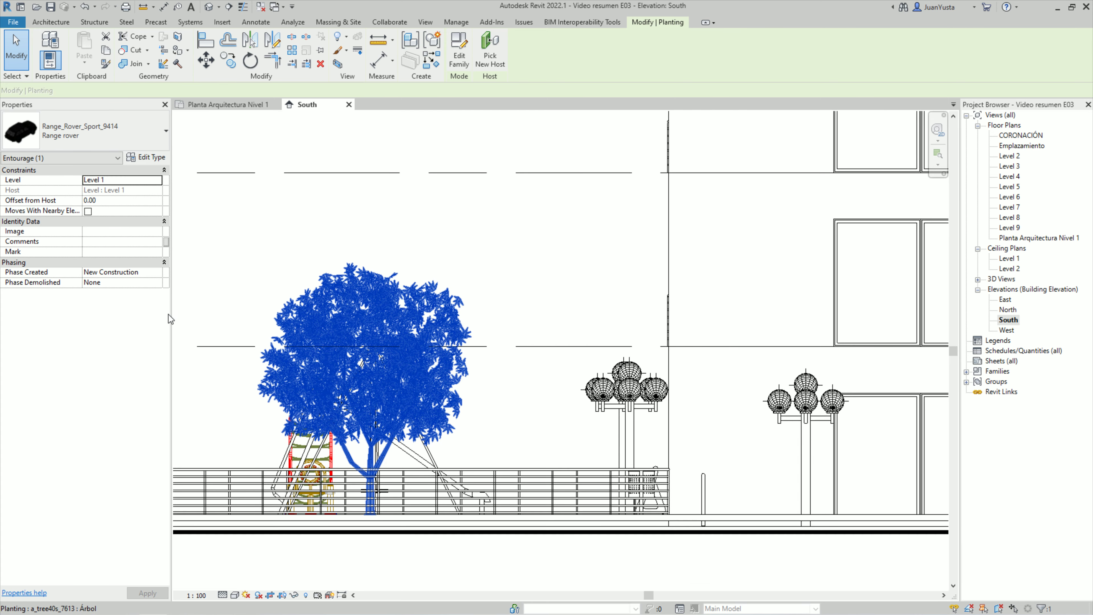
{"action": "left_click", "coordinate": [362, 388]}
{"action": "left_click", "coordinate": [406, 447]}
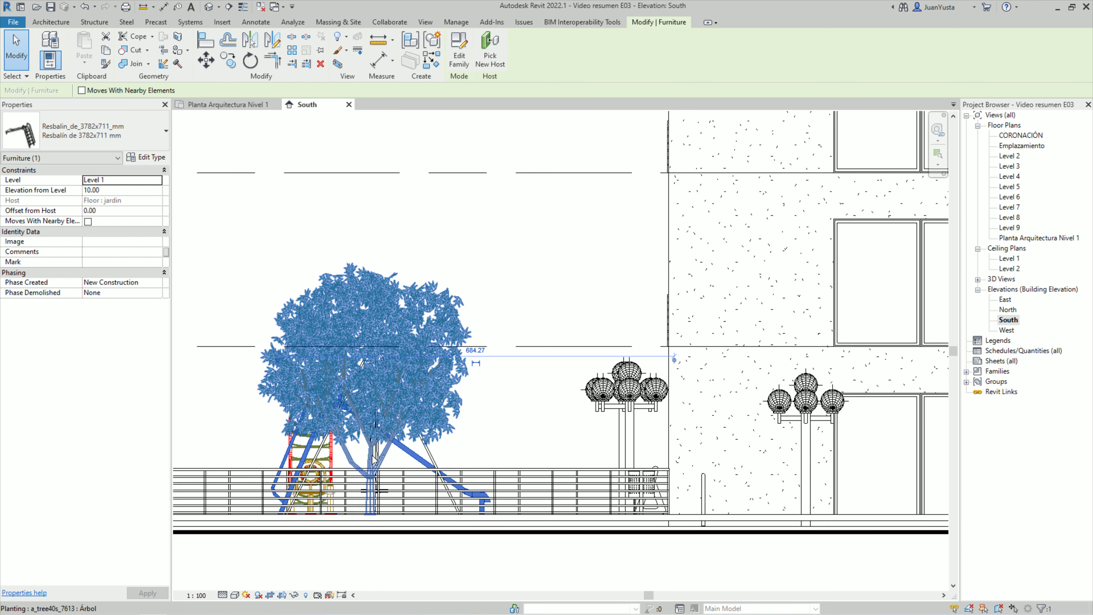
{"action": "scroll", "coordinate": [327, 431], "scroll_direction": "down", "scroll_amount": 5}
{"action": "mouse_move", "coordinate": [584, 511]}
{"action": "middle_mouse_down"}
{"action": "mouse_move", "coordinate": [454, 495]}
{"action": "mouse_move", "coordinate": [467, 511]}
{"action": "middle_mouse_up"}
{"action": "left_click", "coordinate": [454, 494]}
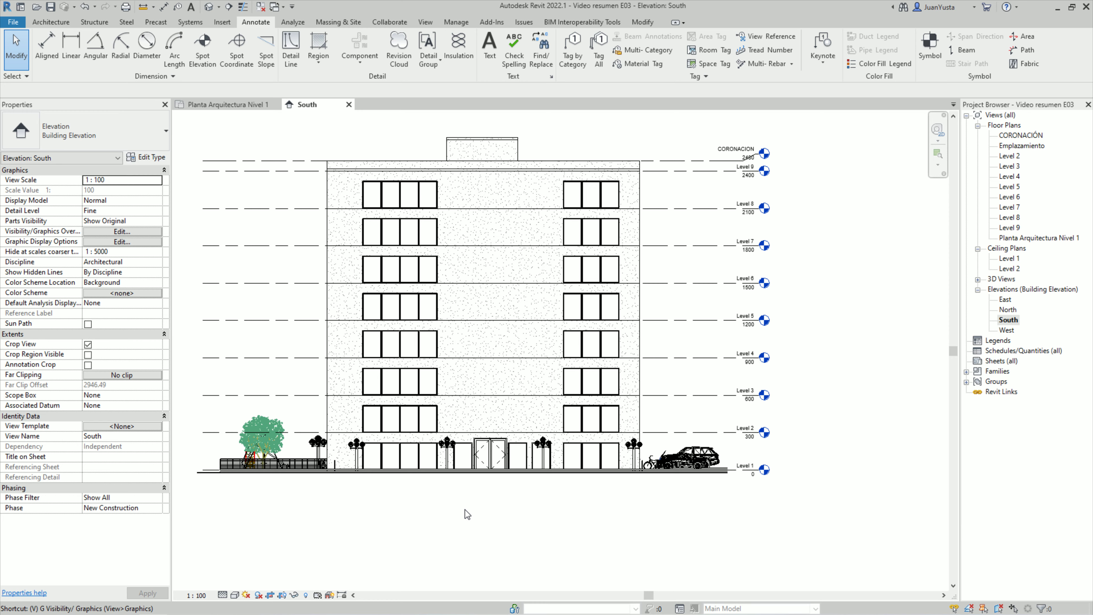
- In Visibility/Graphics overrides, set Furniture and Furniture Systems to halftone
{"action": "key", "text": "v"}
{"action": "key", "text": "v"}
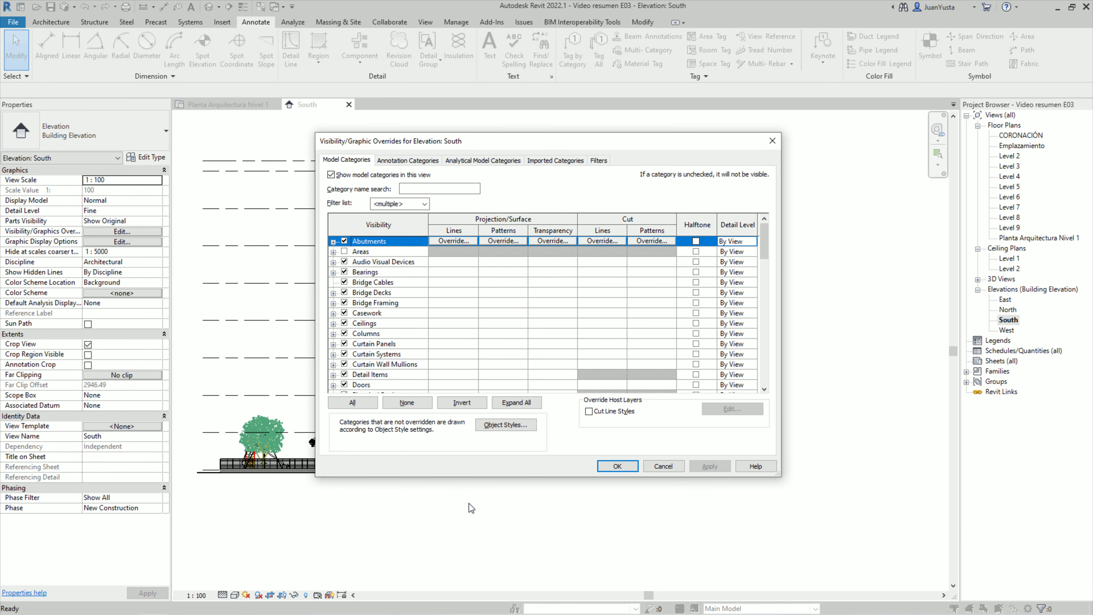
{"action": "scroll", "coordinate": [415, 376], "scroll_direction": "down", "scroll_amount": 2}
{"action": "scroll", "coordinate": [409, 369], "scroll_direction": "down", "scroll_amount": 1}
{"action": "scroll", "coordinate": [409, 368], "scroll_direction": "down", "scroll_amount": 1}
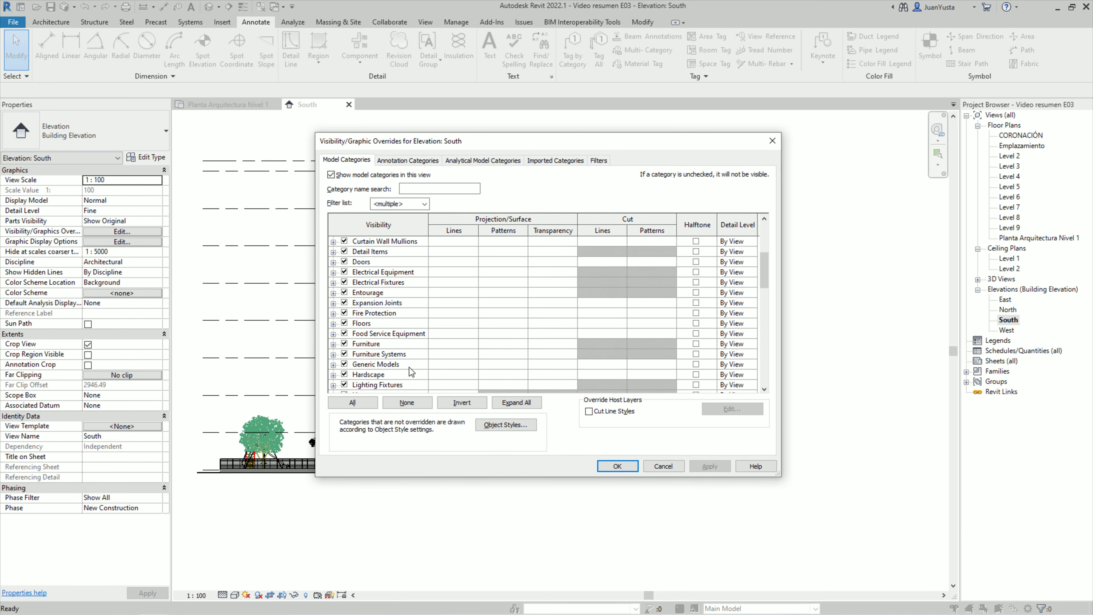
{"action": "scroll", "coordinate": [409, 367], "scroll_direction": "down", "scroll_amount": 1}
{"action": "scroll", "coordinate": [409, 367], "scroll_direction": "down", "scroll_amount": 1}
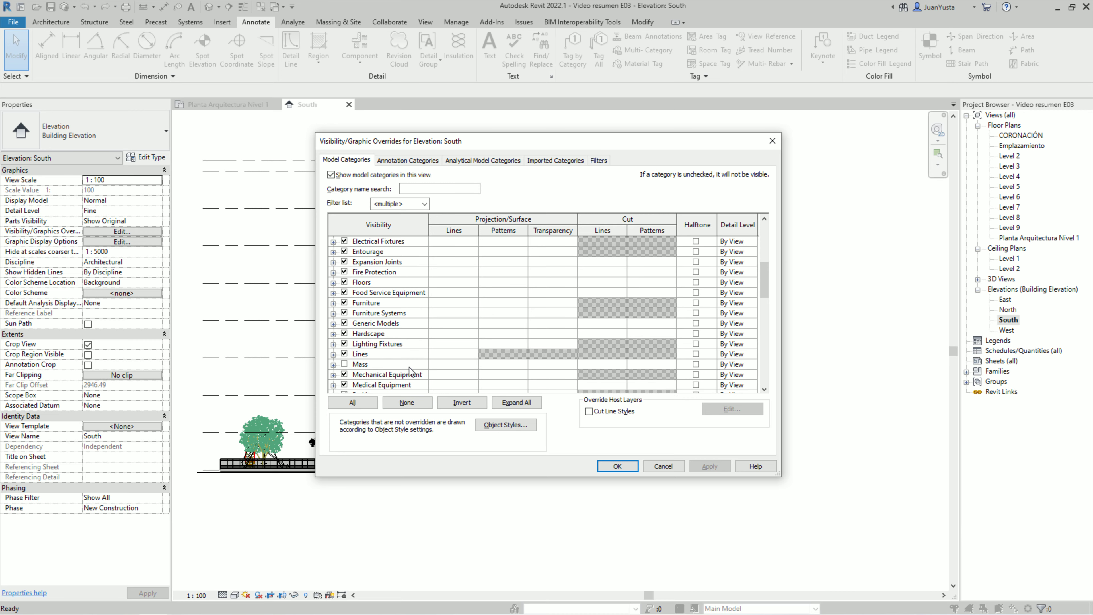
{"action": "left_click", "coordinate": [659, 304]}
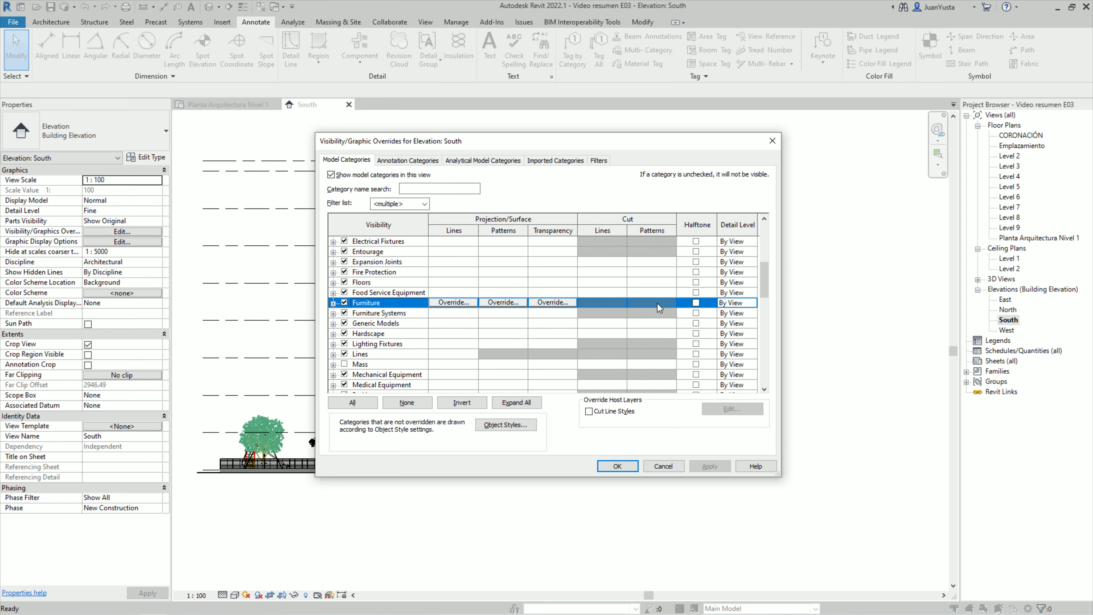
{"action": "left_click", "coordinate": [696, 303]}
{"action": "left_click", "coordinate": [422, 315]}
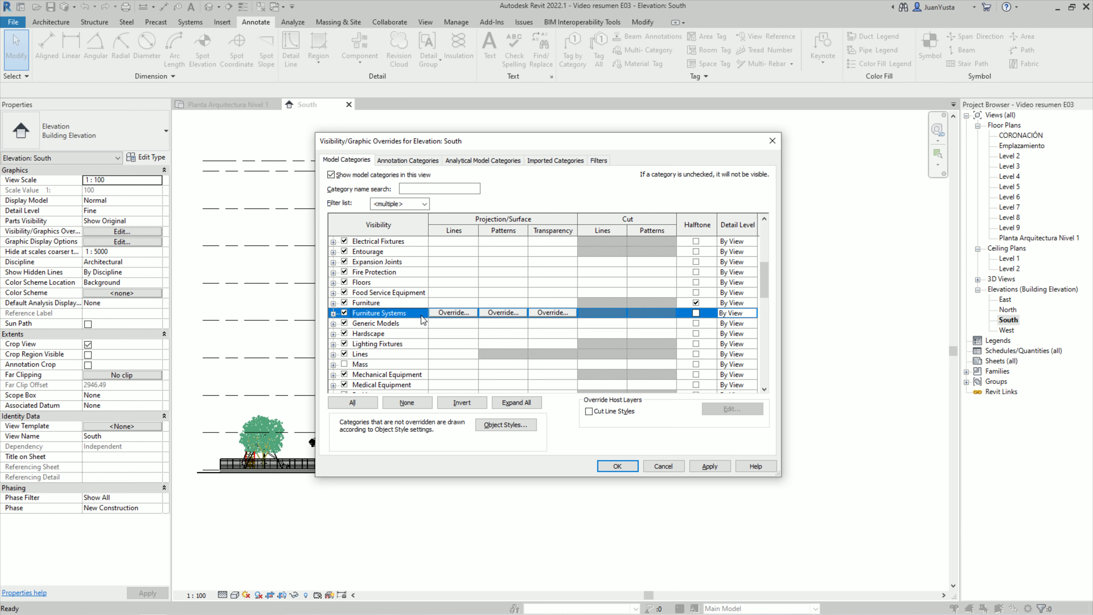
{"action": "left_click", "coordinate": [696, 313]}
- Set Entourage, Generic Models and Planting to halftone and apply
{"action": "scroll", "coordinate": [388, 279], "scroll_direction": "up", "scroll_amount": 1}
{"action": "left_click", "coordinate": [373, 262]}
{"action": "left_click", "coordinate": [696, 262]}
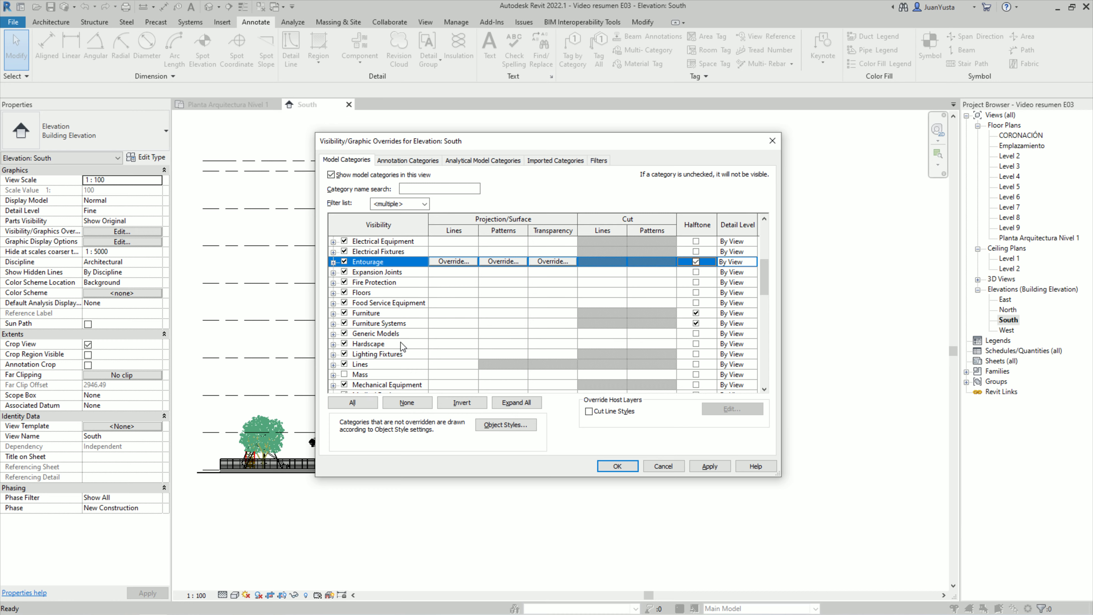
{"action": "scroll", "coordinate": [404, 348], "scroll_direction": "down", "scroll_amount": 2}
{"action": "left_click", "coordinate": [387, 272]}
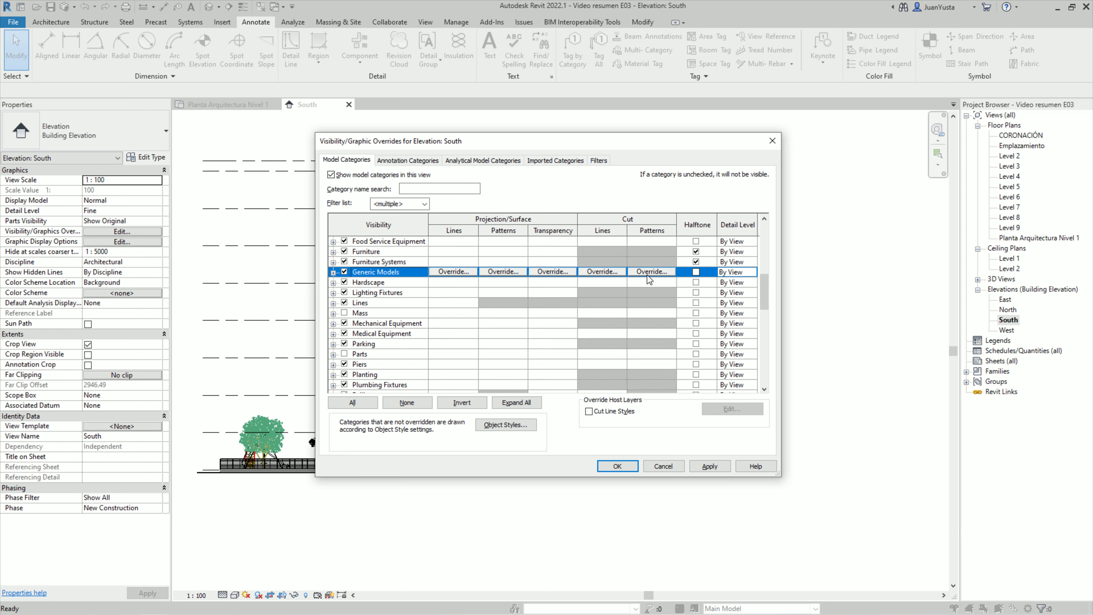
{"action": "left_click", "coordinate": [696, 271]}
{"action": "left_click_drag", "start_coordinate": [528, 146], "coordinate": [578, 172]}
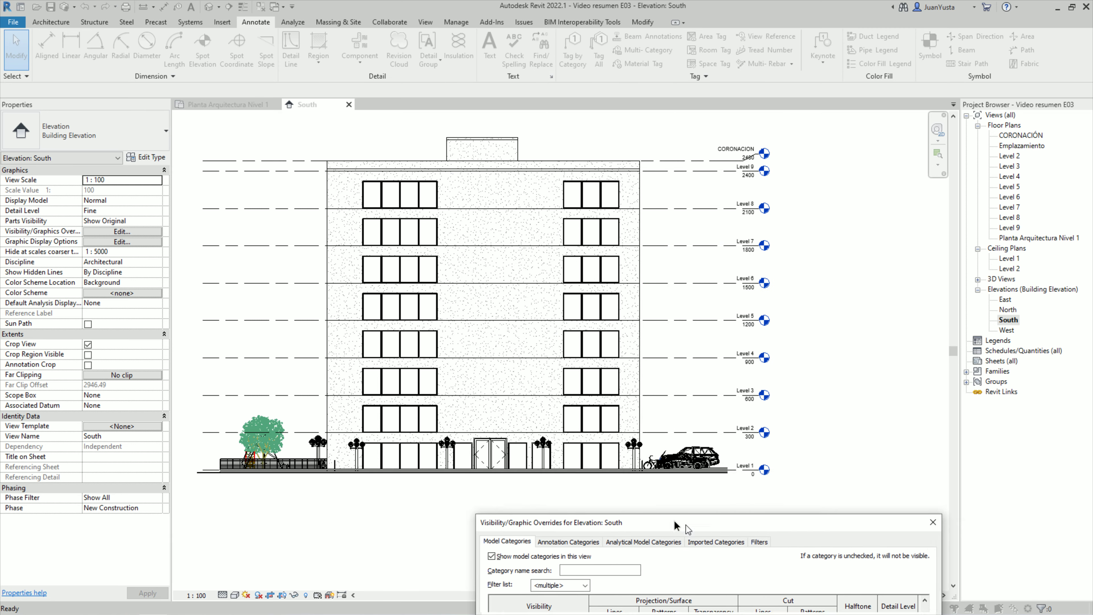
{"action": "scroll", "coordinate": [447, 385], "scroll_direction": "down", "scroll_amount": 1}
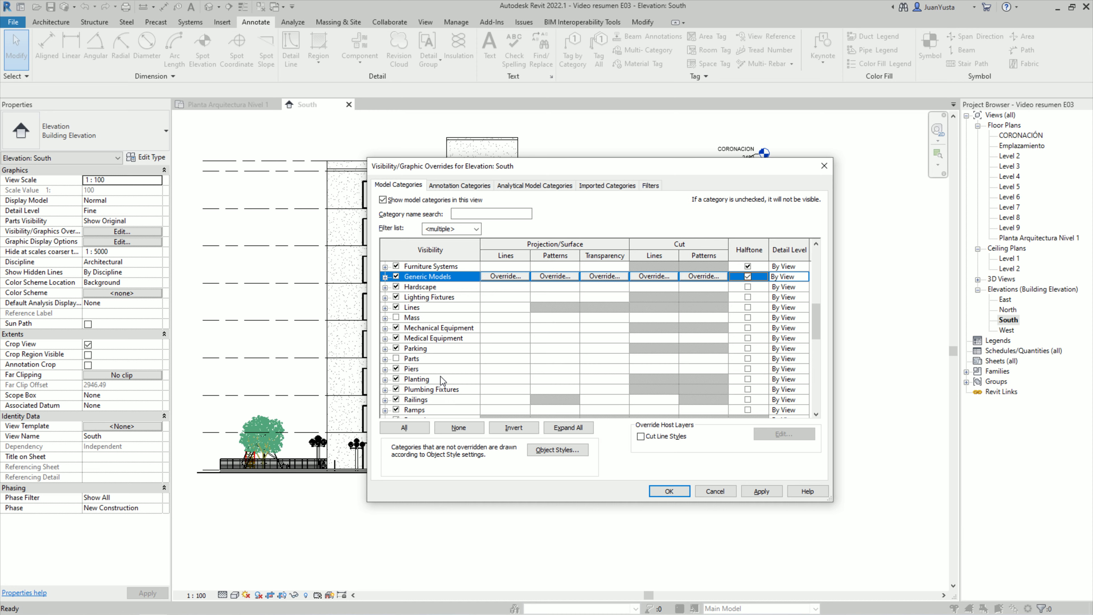
{"action": "left_click", "coordinate": [727, 381]}
{"action": "left_click", "coordinate": [747, 380]}
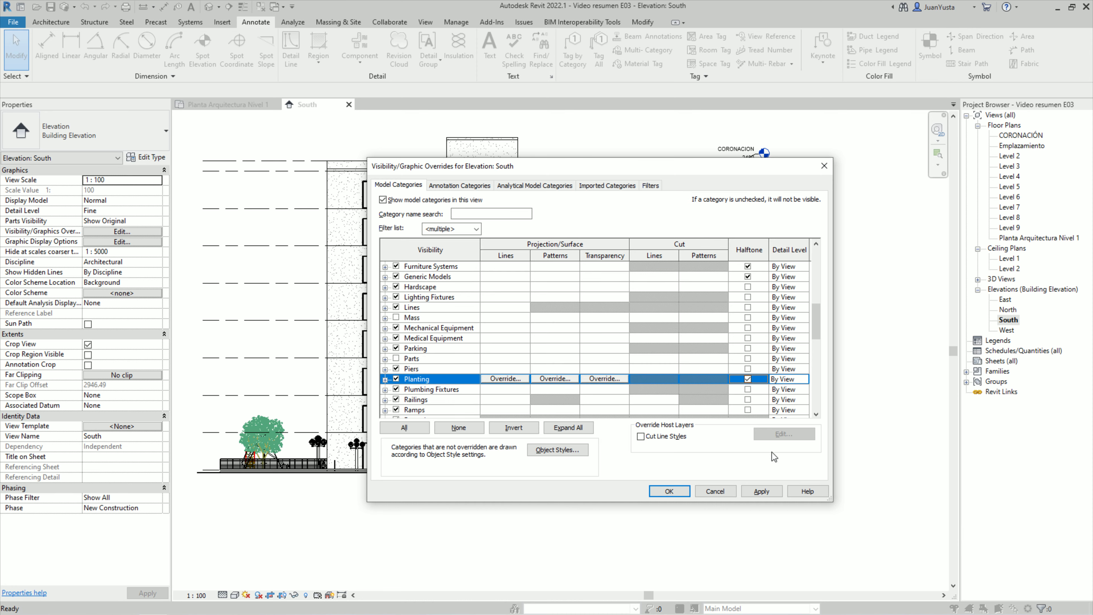
{"action": "left_click", "coordinate": [761, 491]}
- Set Site and Railings to halftone, applying each change
{"action": "left_click_drag", "start_coordinate": [552, 173], "coordinate": [507, 44]}
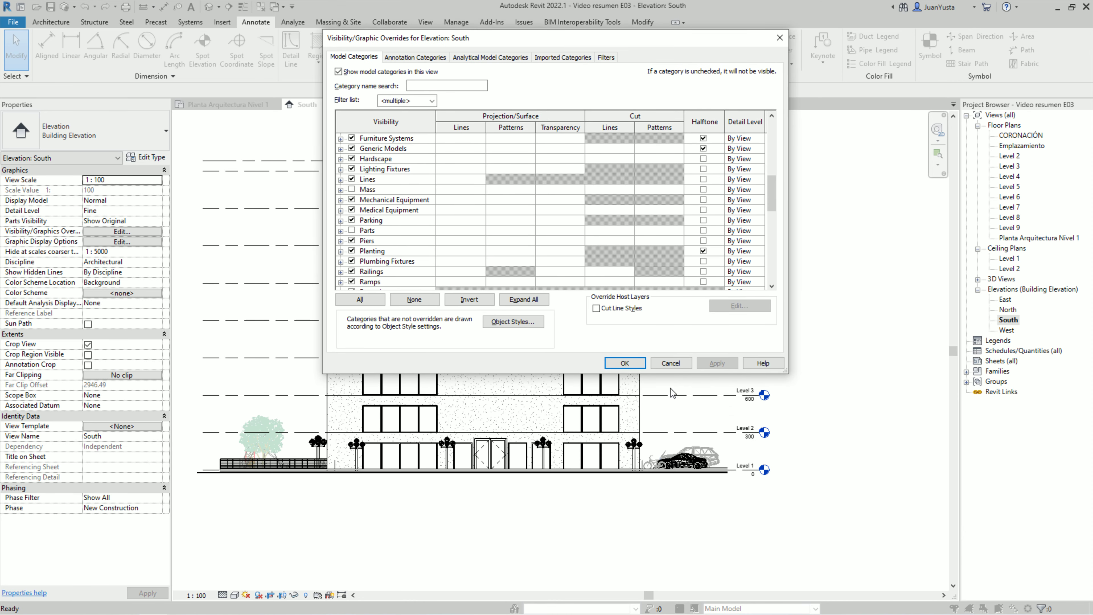
{"action": "scroll", "coordinate": [382, 243], "scroll_direction": "down", "scroll_amount": 2}
{"action": "scroll", "coordinate": [393, 265], "scroll_direction": "down", "scroll_amount": 1}
{"action": "left_click", "coordinate": [384, 262]}
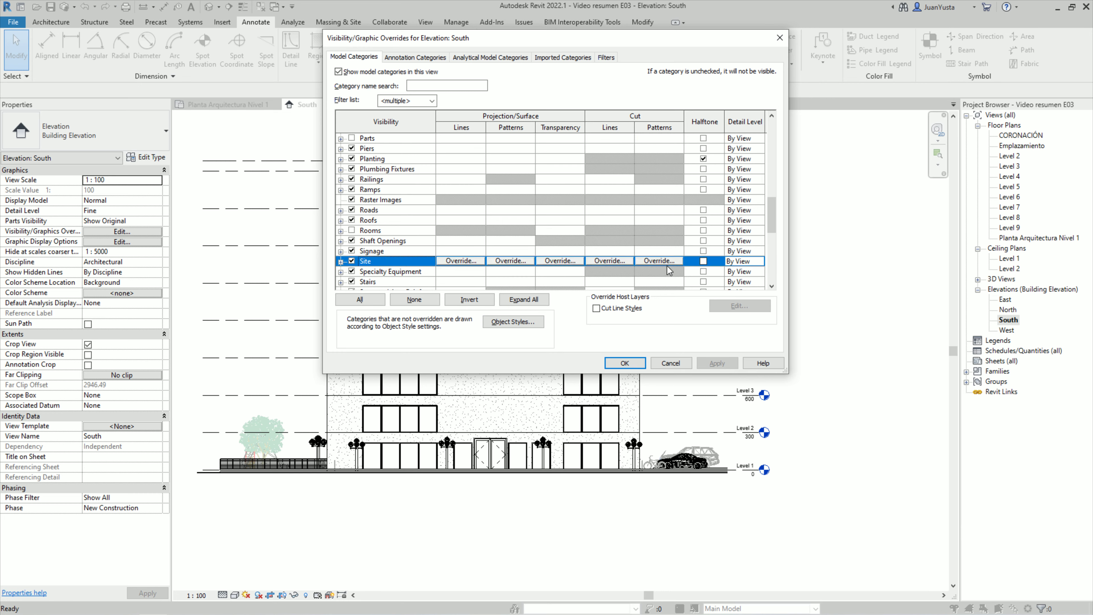
{"action": "left_click", "coordinate": [703, 261]}
{"action": "left_click", "coordinate": [716, 363]}
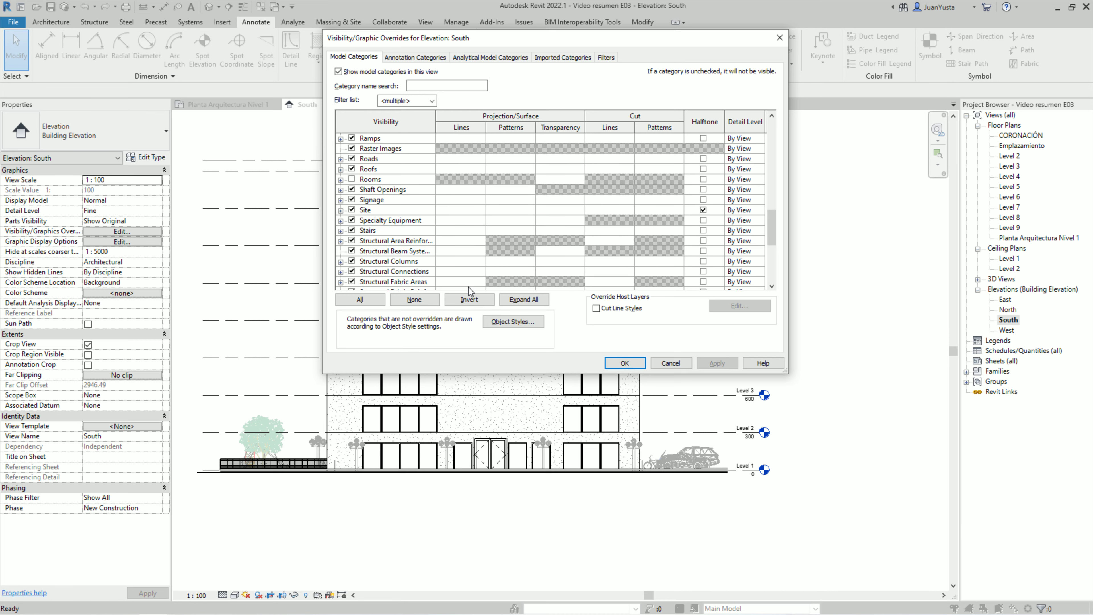
{"action": "scroll", "coordinate": [407, 268], "scroll_direction": "up", "scroll_amount": 1}
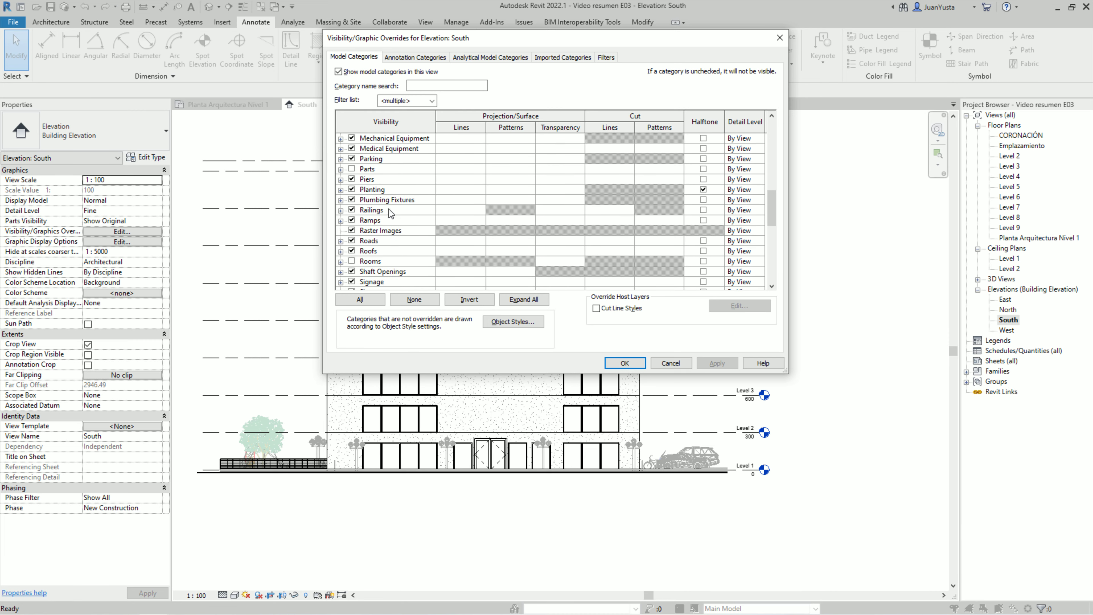
{"action": "left_click", "coordinate": [390, 212]}
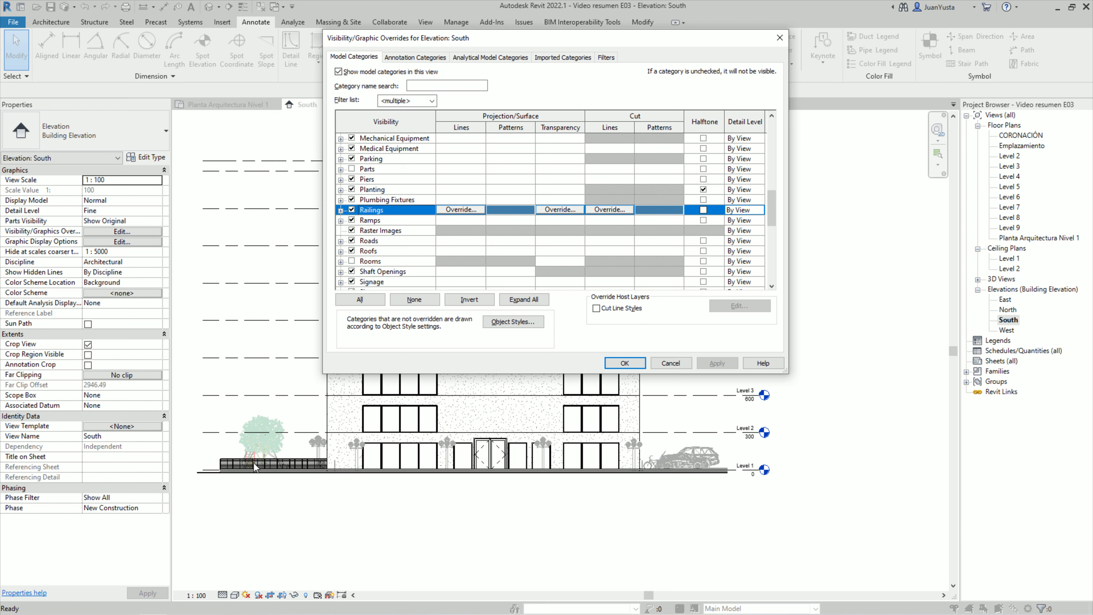
{"action": "left_click", "coordinate": [703, 210]}
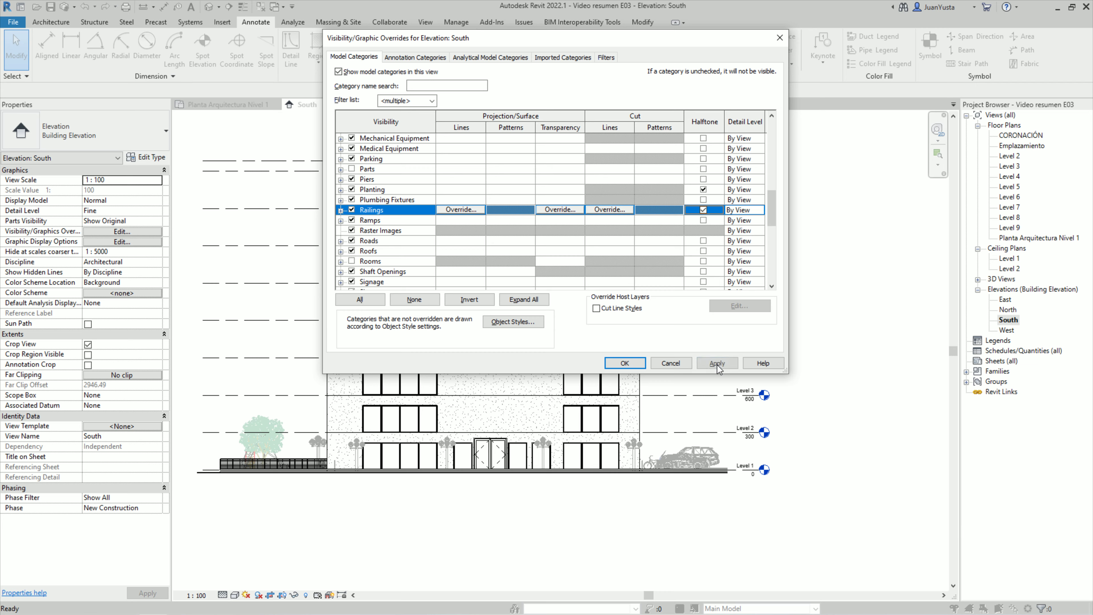
{"action": "left_click", "coordinate": [702, 363]}
- Confirm the overrides, zoom out to the whole elevation, and open Graphic Display Options
{"action": "left_click", "coordinate": [625, 363]}
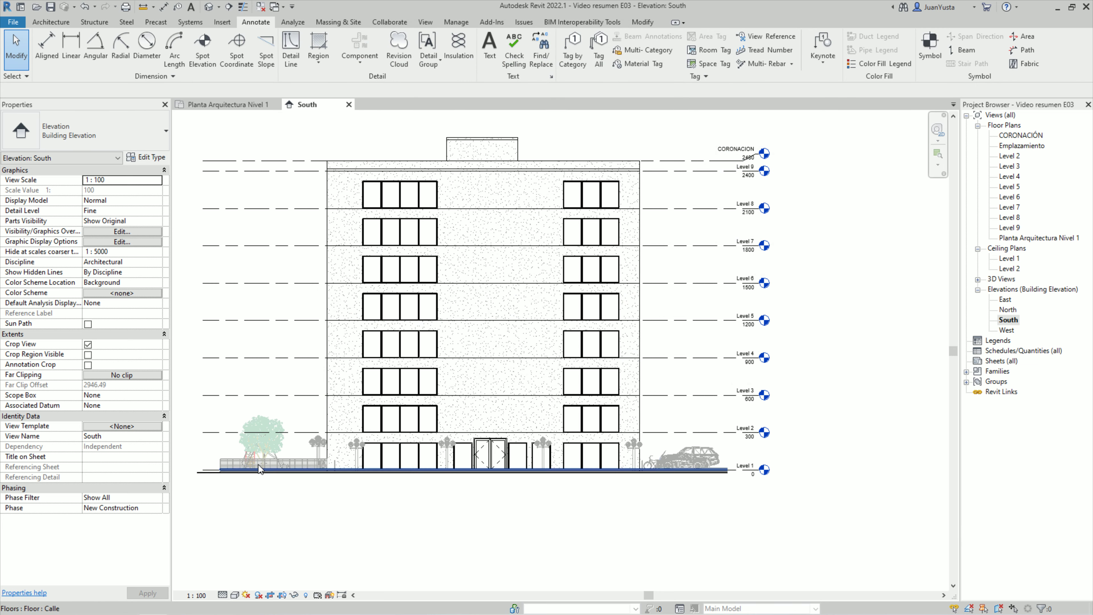
{"action": "scroll", "coordinate": [318, 483], "scroll_direction": "up", "scroll_amount": 5}
{"action": "scroll", "coordinate": [318, 483], "scroll_direction": "down", "scroll_amount": 3}
{"action": "scroll", "coordinate": [318, 483], "scroll_direction": "down", "scroll_amount": 2}
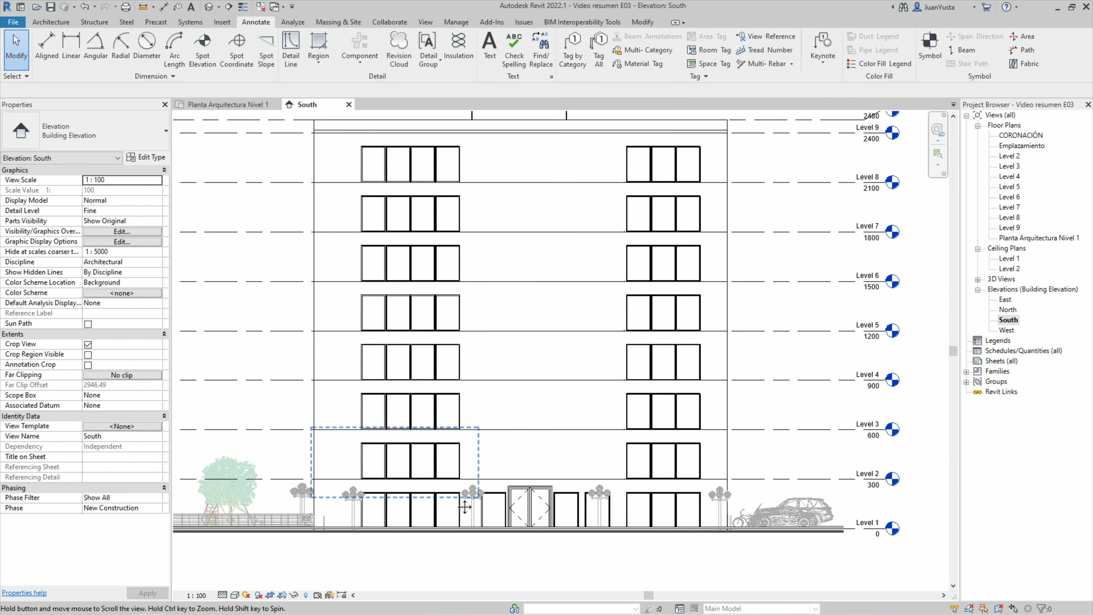
{"action": "scroll", "coordinate": [460, 353], "scroll_direction": "down", "scroll_amount": 1}
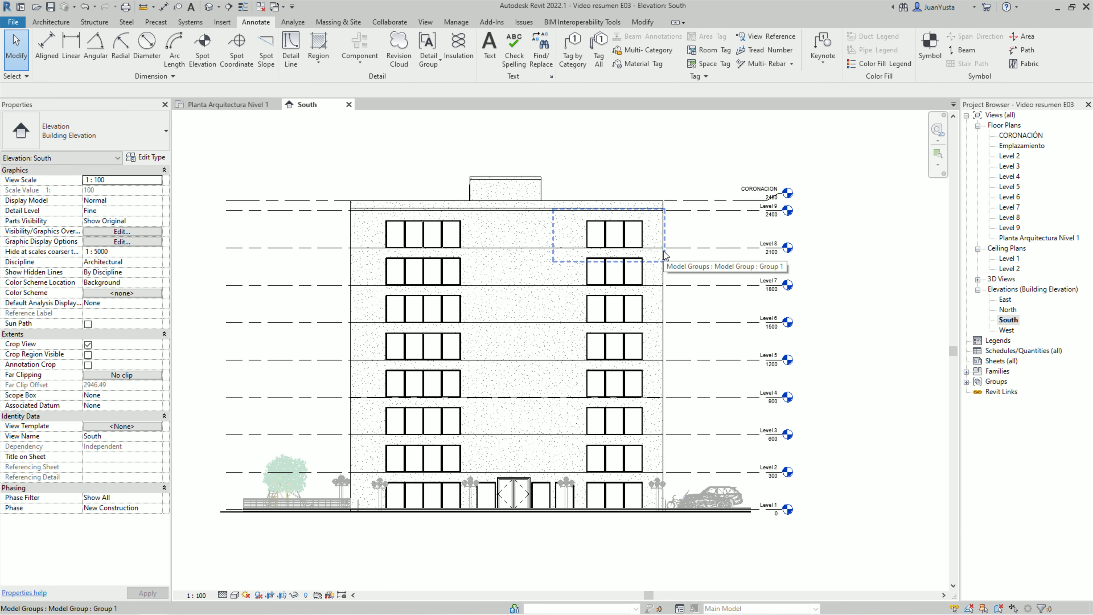
{"action": "left_click", "coordinate": [690, 246]}
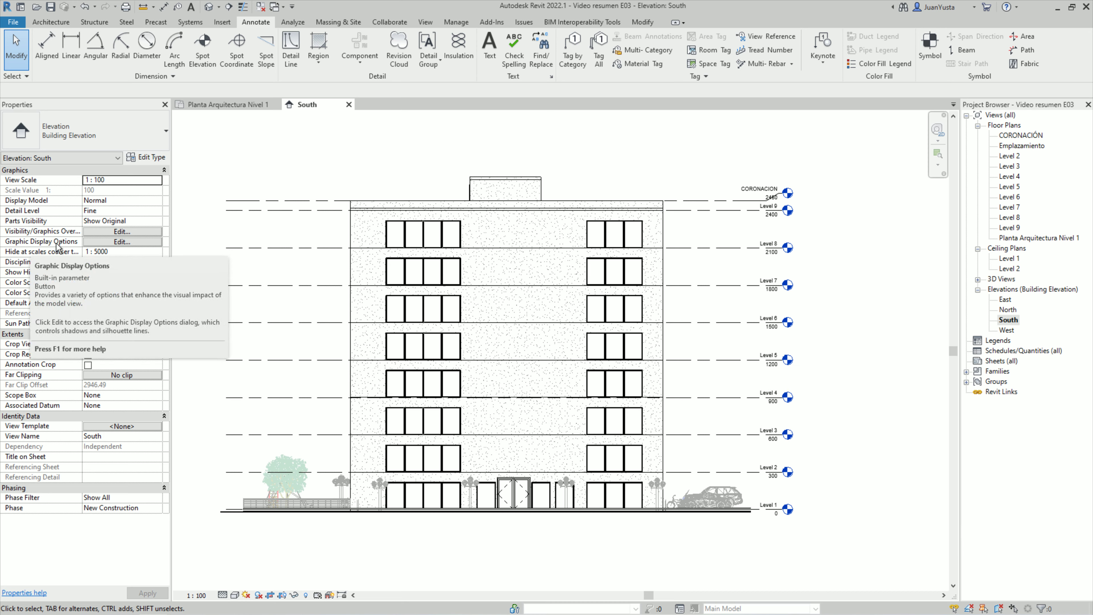
{"action": "mouse_move", "coordinate": [41, 242]}
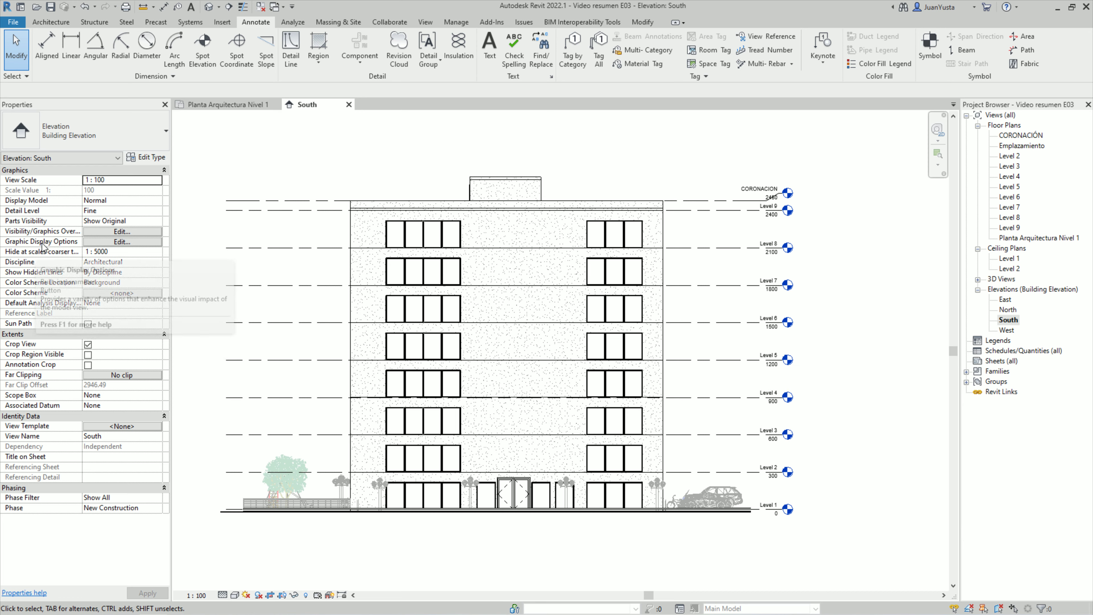
{"action": "left_click", "coordinate": [123, 243]}
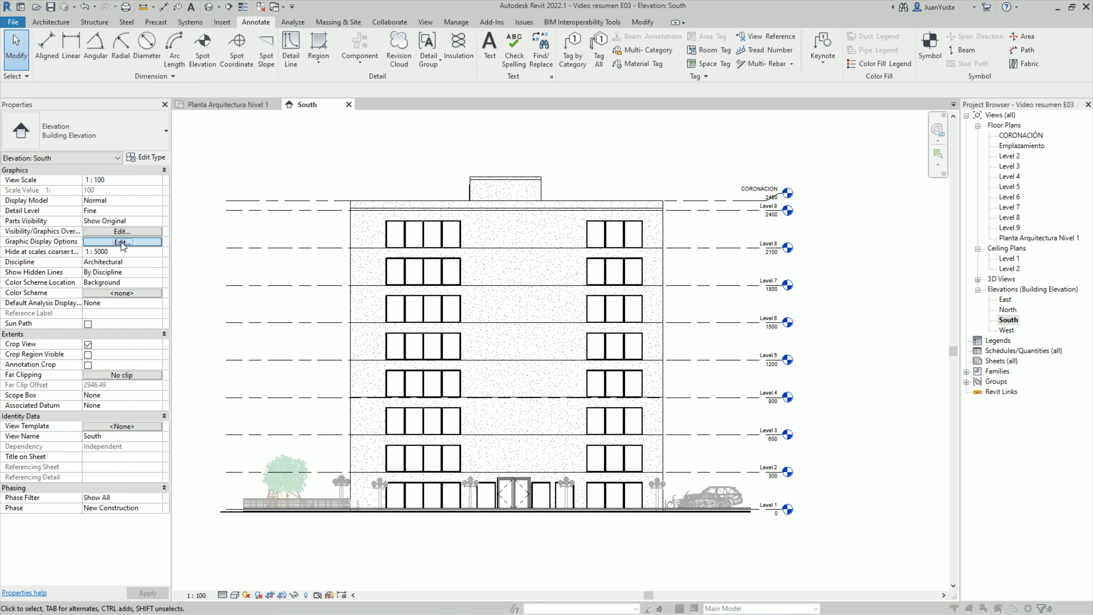
- Enable Cast Shadows with Show Ambient Shadows unchecked and apply
{"action": "left_click_drag", "start_coordinate": [231, 120], "coordinate": [283, 158]}
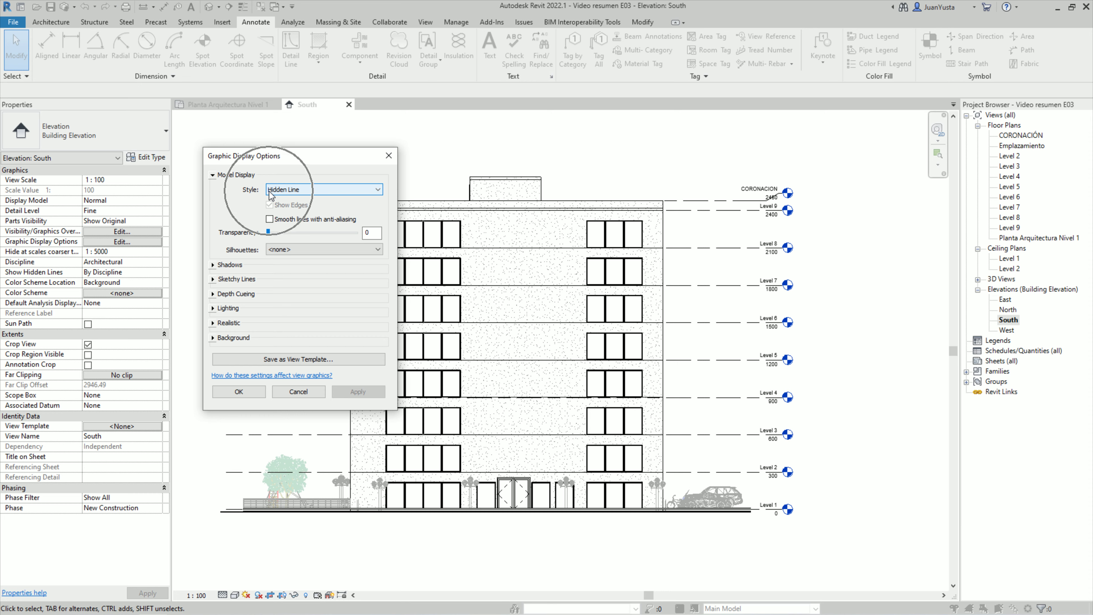
{"action": "left_click", "coordinate": [213, 265]}
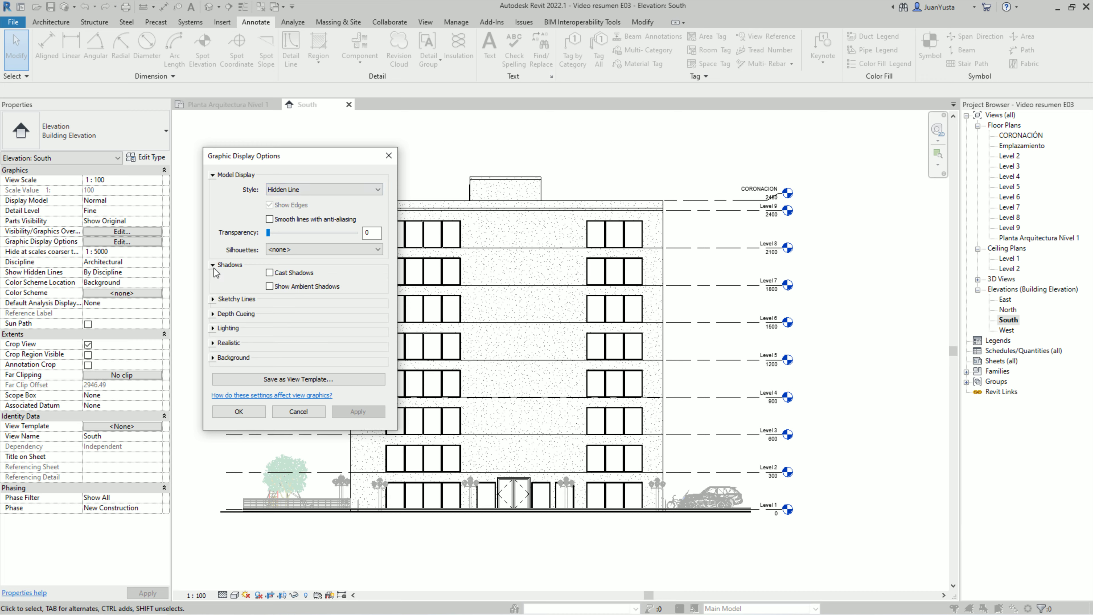
{"action": "left_click", "coordinate": [289, 274]}
{"action": "left_click", "coordinate": [343, 409]}
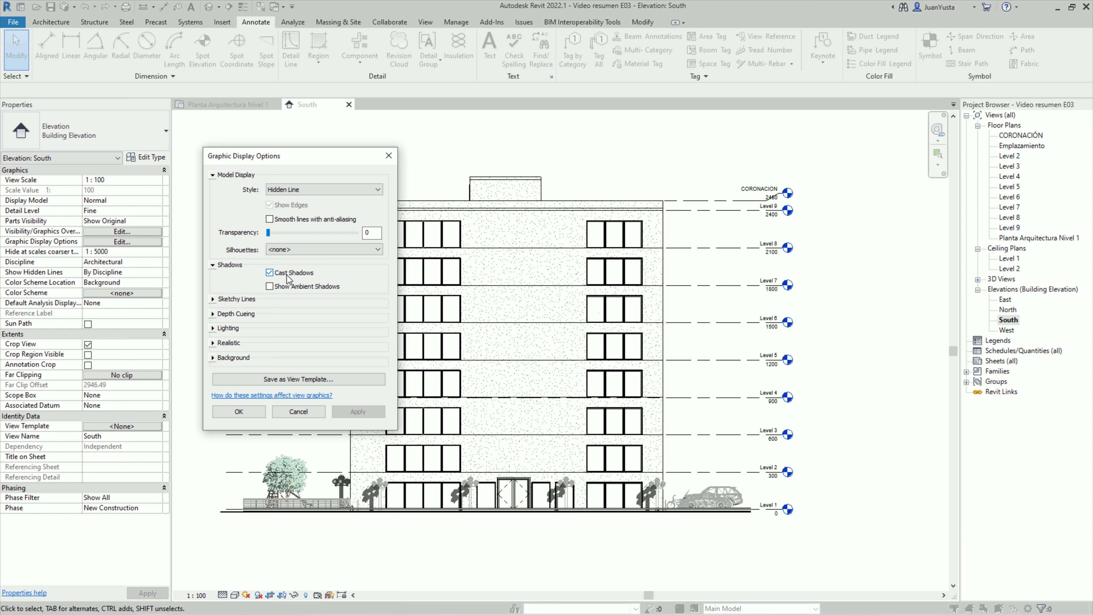
{"action": "left_click", "coordinate": [270, 287]}
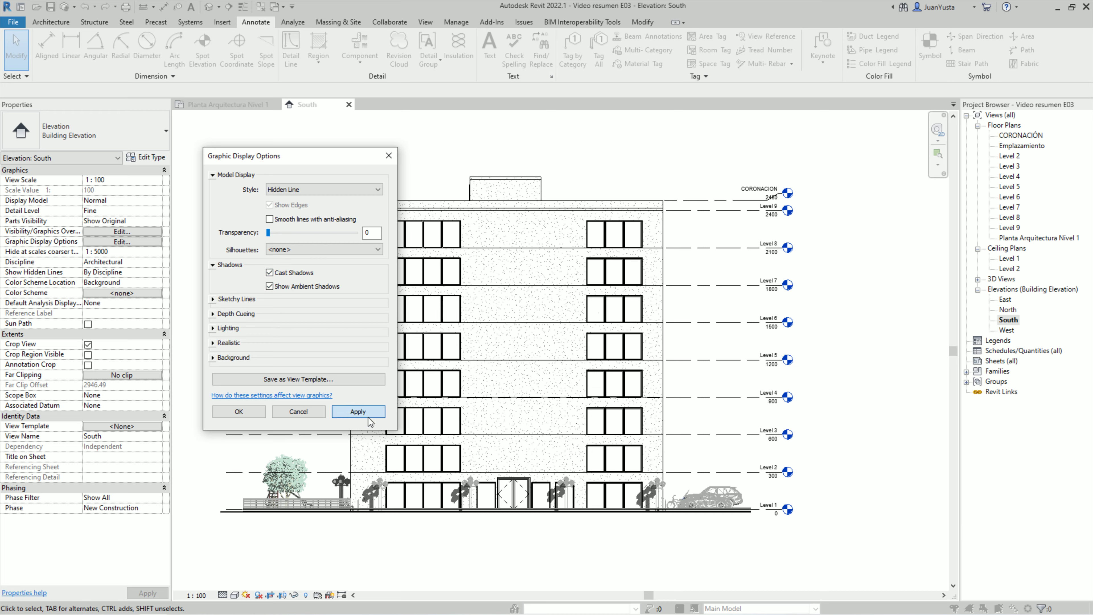
{"action": "left_click", "coordinate": [368, 418]}
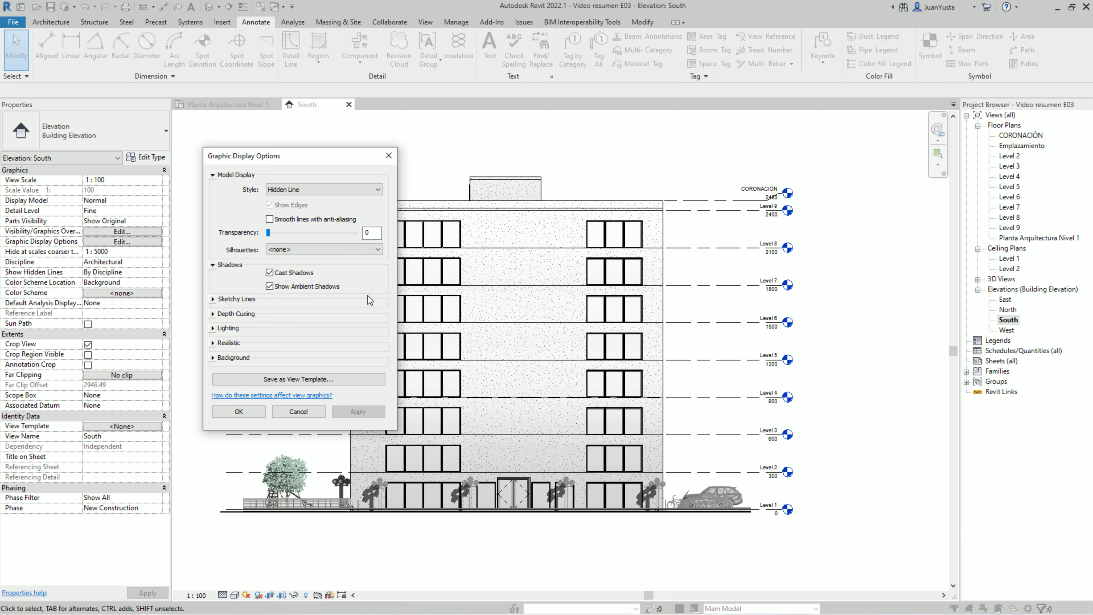
{"action": "left_click", "coordinate": [270, 287]}
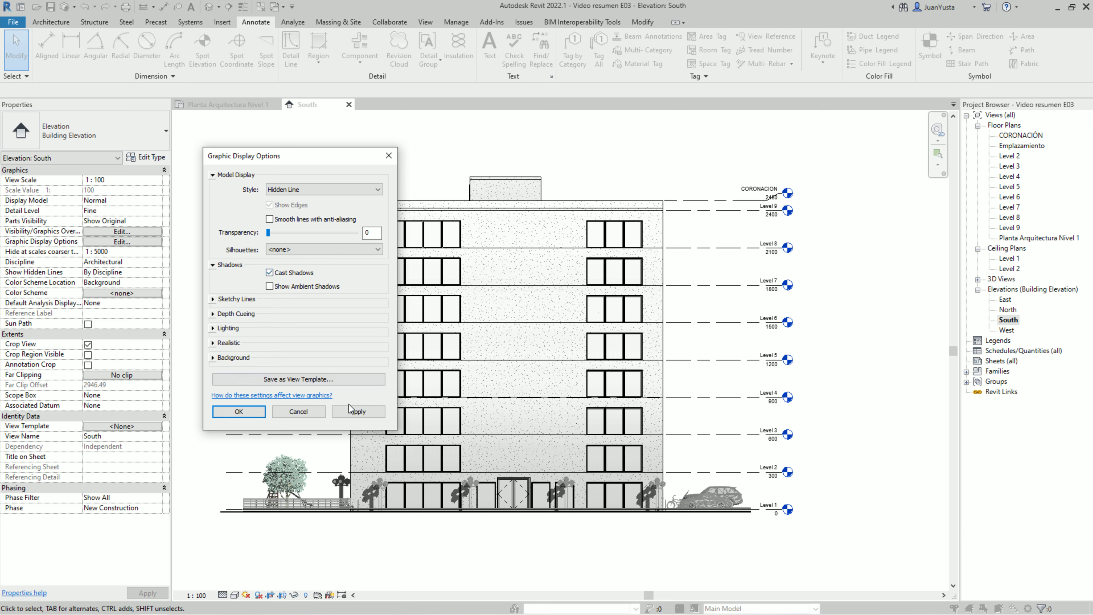
{"action": "left_click", "coordinate": [362, 415]}
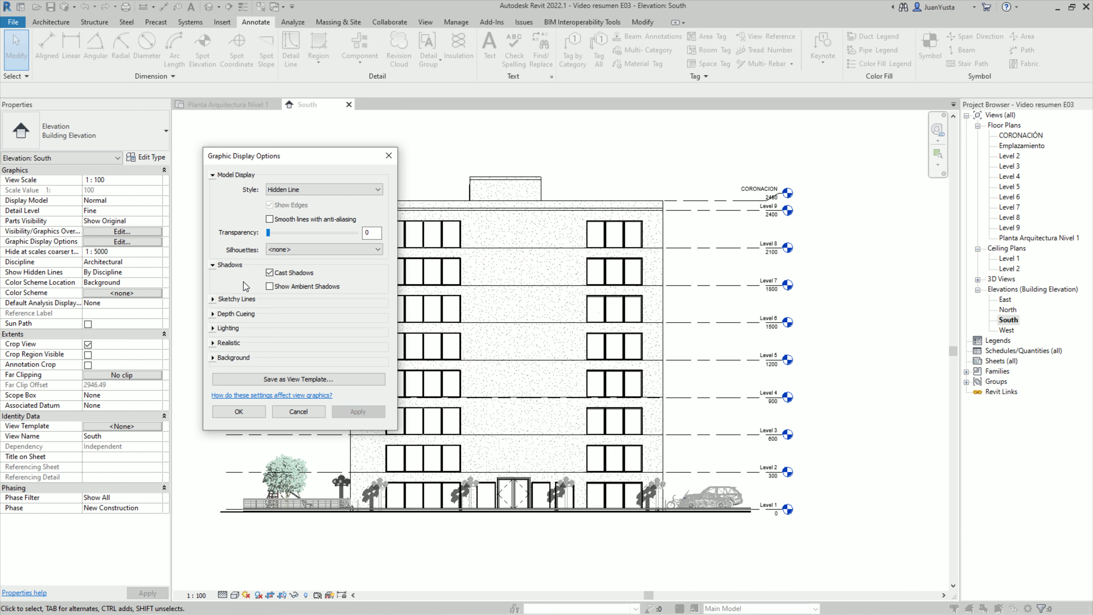
{"action": "left_click", "coordinate": [464, 496]}
- Under Lighting, lower the Shadows intensity to about 19 and apply
{"action": "left_click", "coordinate": [213, 329]}
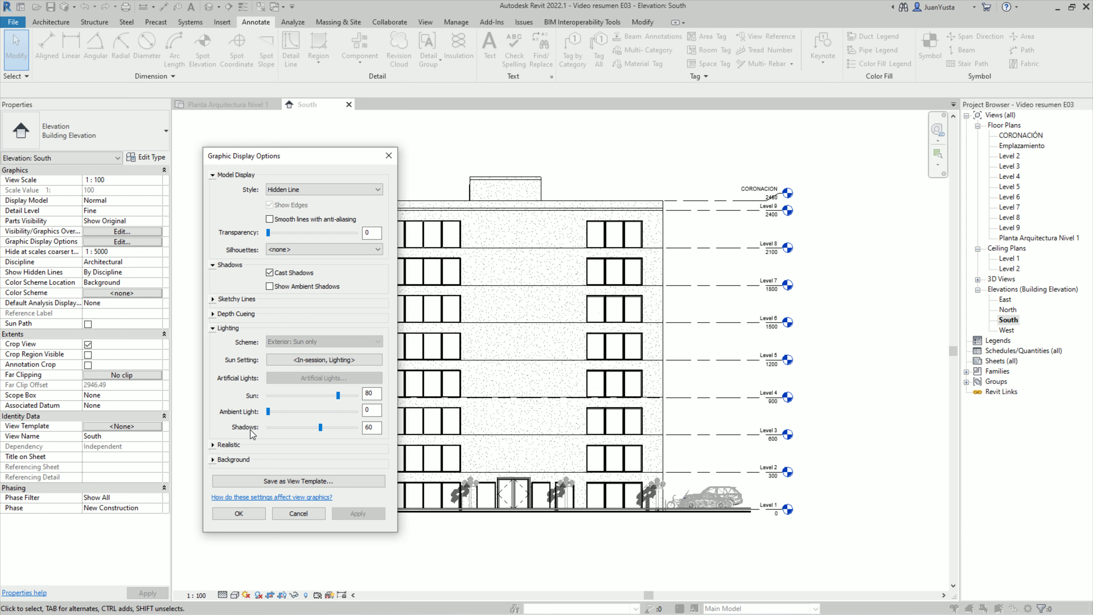
{"action": "left_click_drag", "start_coordinate": [321, 428], "coordinate": [291, 428]}
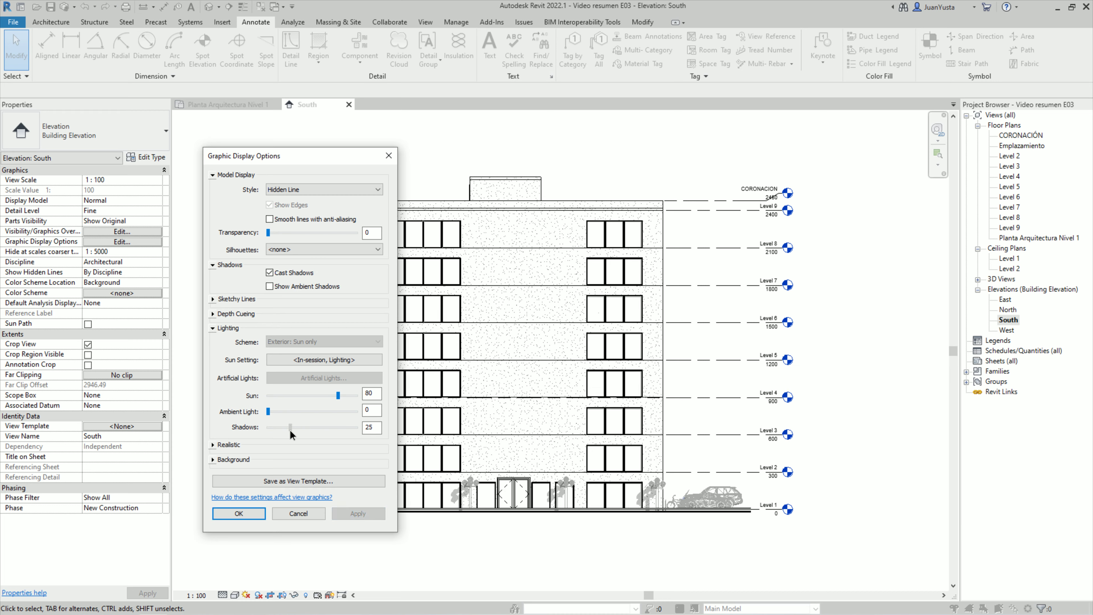
{"action": "left_click_drag", "start_coordinate": [289, 428], "coordinate": [282, 427]}
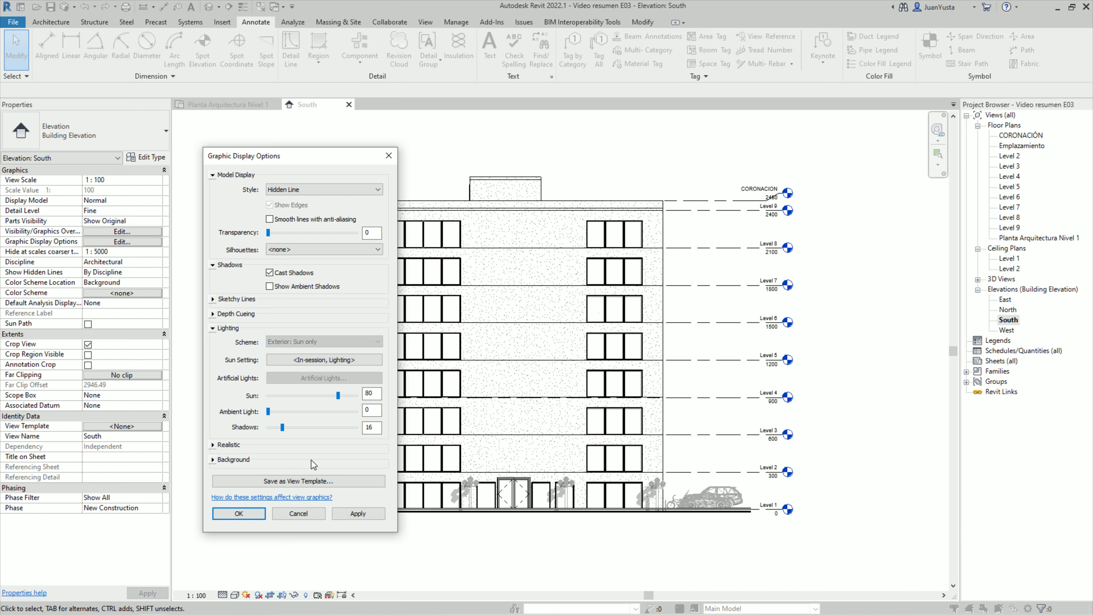
{"action": "left_click", "coordinate": [357, 517]}
{"action": "mouse_move", "coordinate": [283, 428]}
{"action": "left_mouse_down"}
{"action": "mouse_move", "coordinate": [268, 428]}
{"action": "mouse_move", "coordinate": [345, 427]}
{"action": "left_mouse_up"}
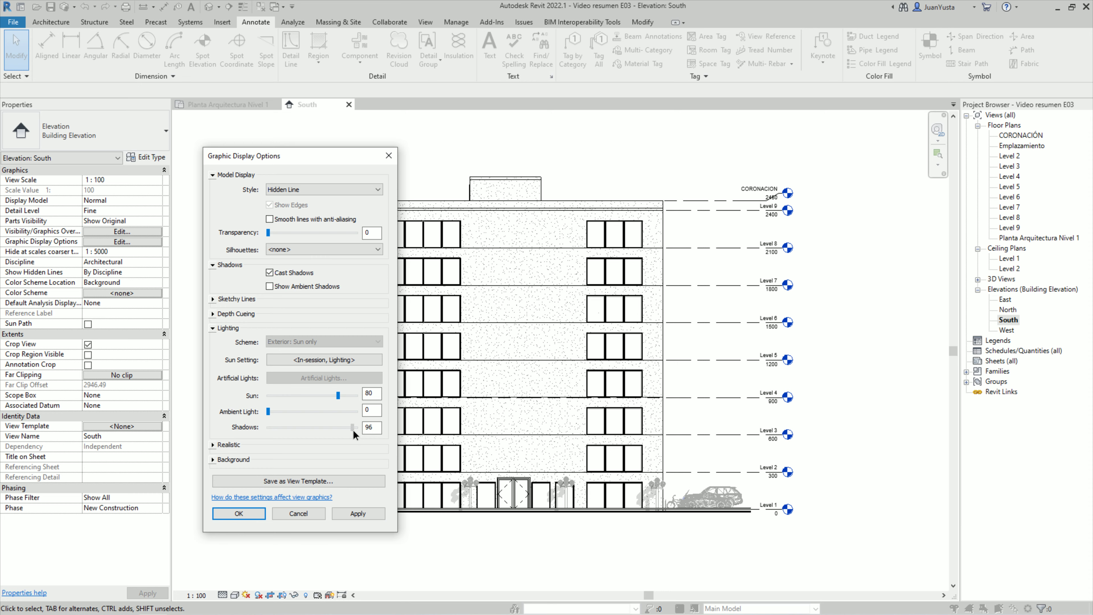
{"action": "left_click", "coordinate": [365, 514]}
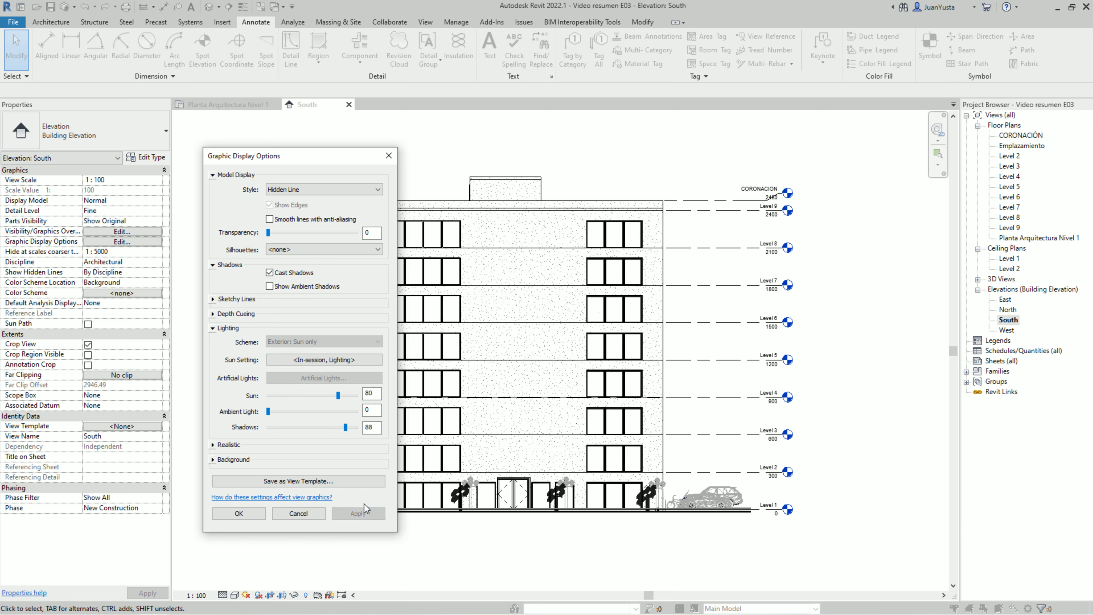
{"action": "left_click_drag", "start_coordinate": [346, 428], "coordinate": [280, 433]}
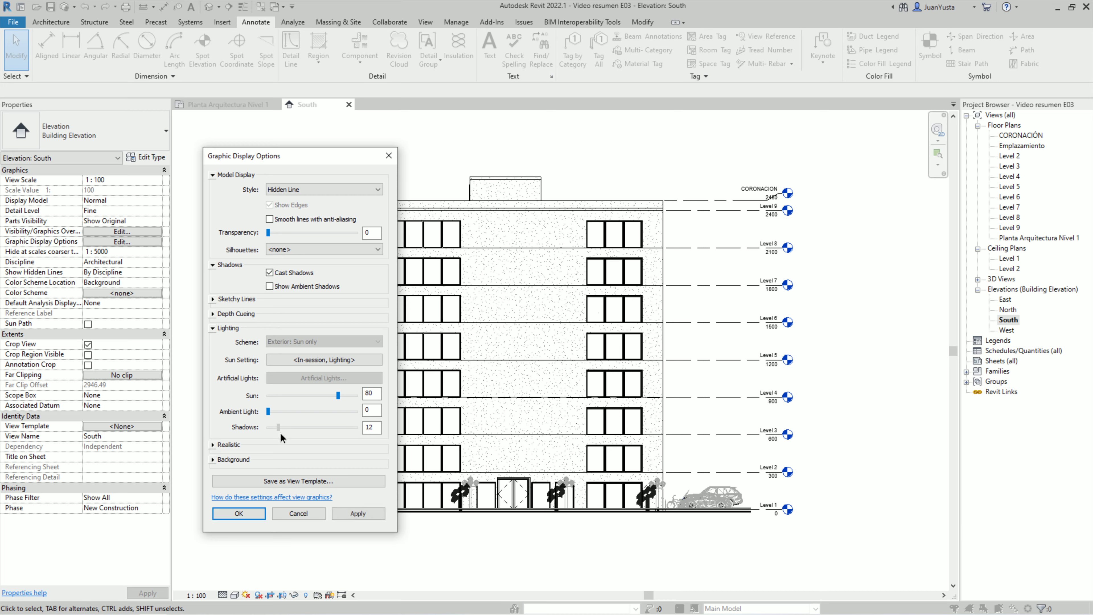
{"action": "left_click", "coordinate": [350, 513]}
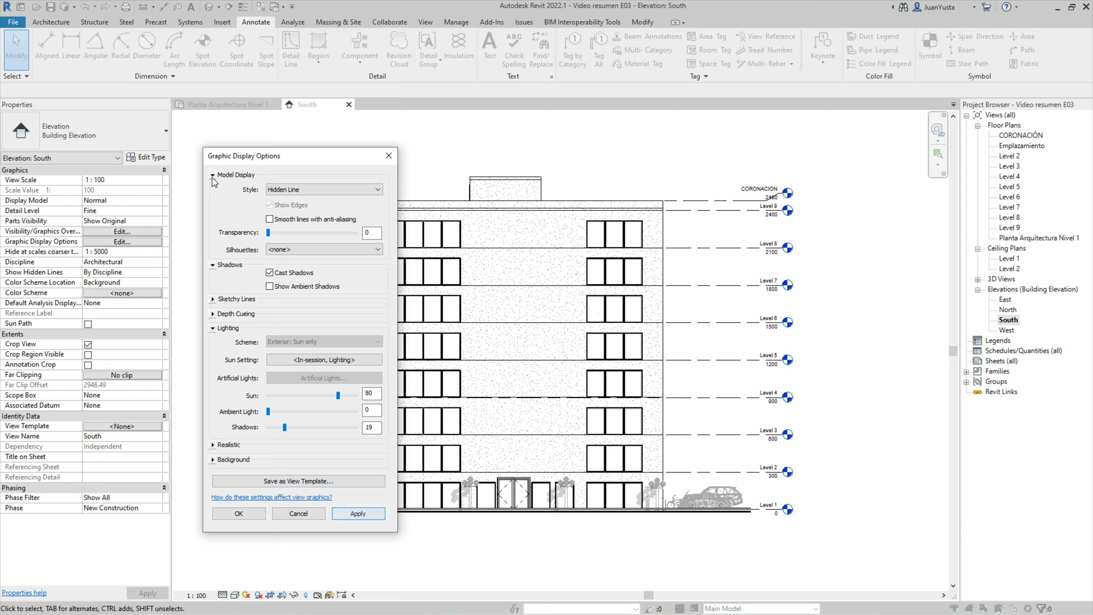
- Set Background to Gradient (sky 189-209-208, horizon 242-242-242, ground 173-168-155) and apply
{"action": "left_click", "coordinate": [213, 265]}
{"action": "left_click", "coordinate": [213, 175]}
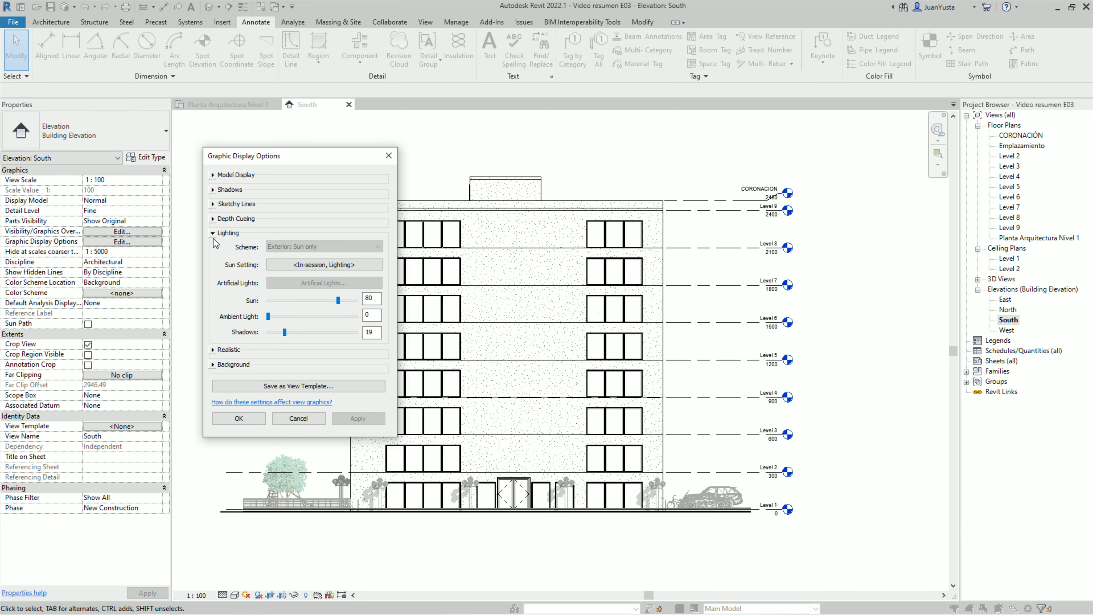
{"action": "left_click", "coordinate": [213, 233]}
{"action": "left_click", "coordinate": [225, 264]}
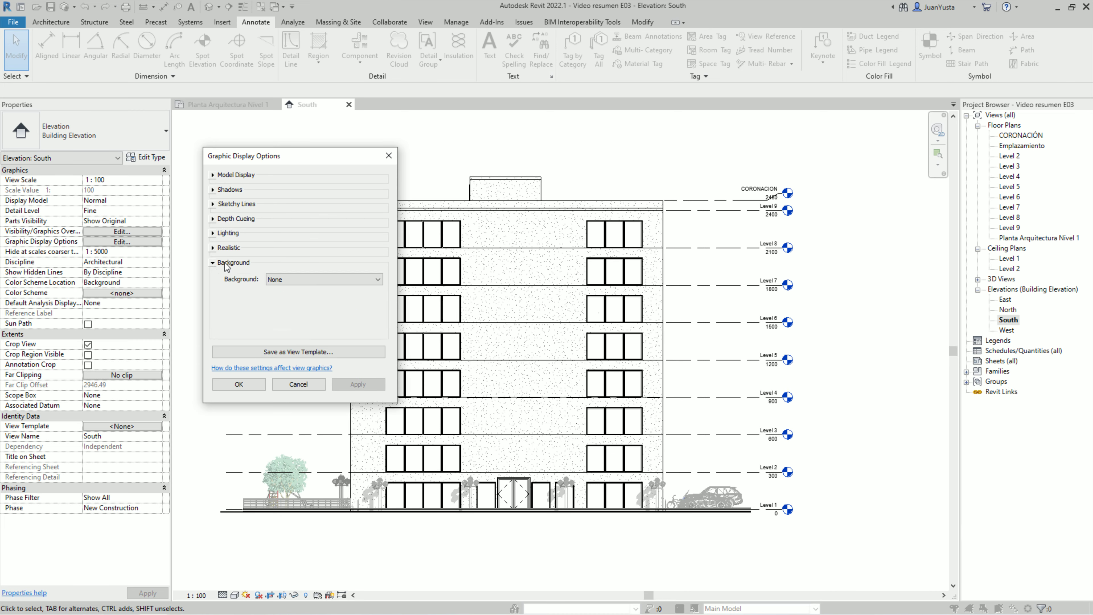
{"action": "left_click", "coordinate": [276, 280]}
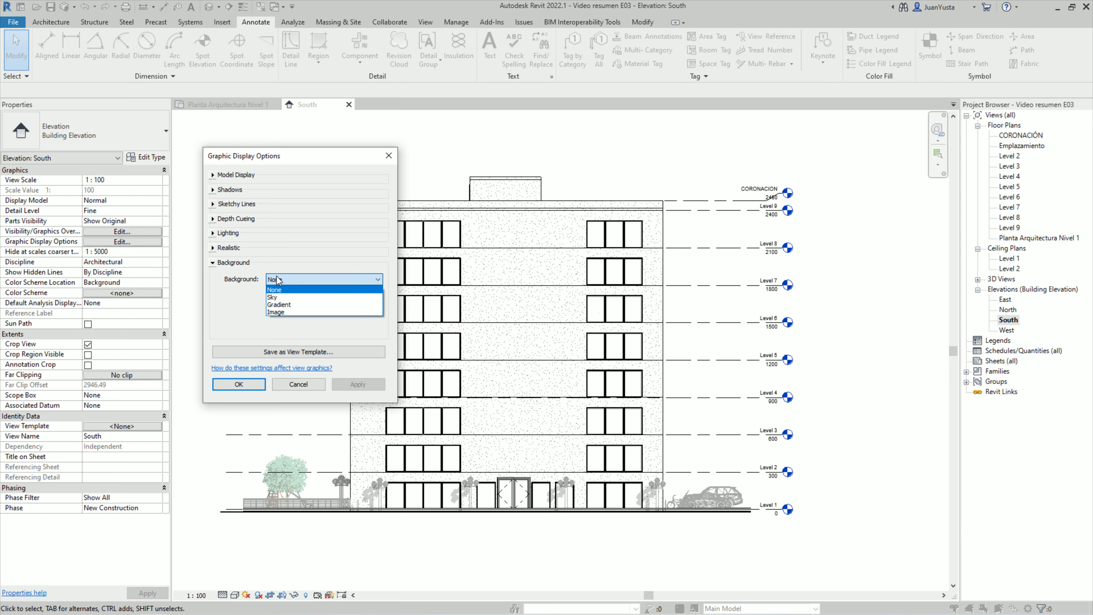
{"action": "left_click", "coordinate": [280, 305]}
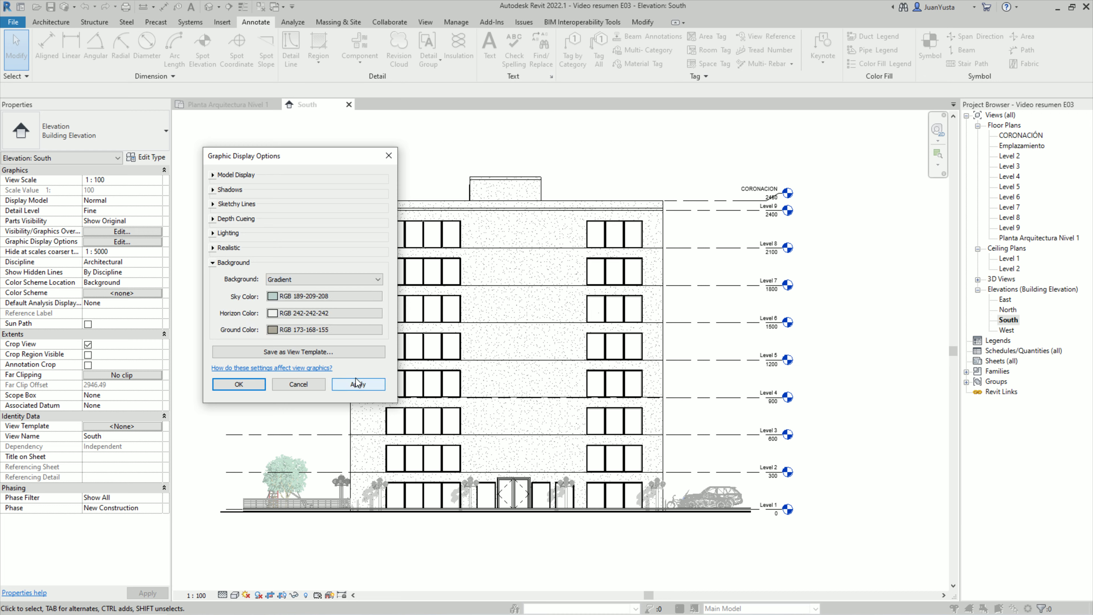
{"action": "left_click", "coordinate": [369, 387]}
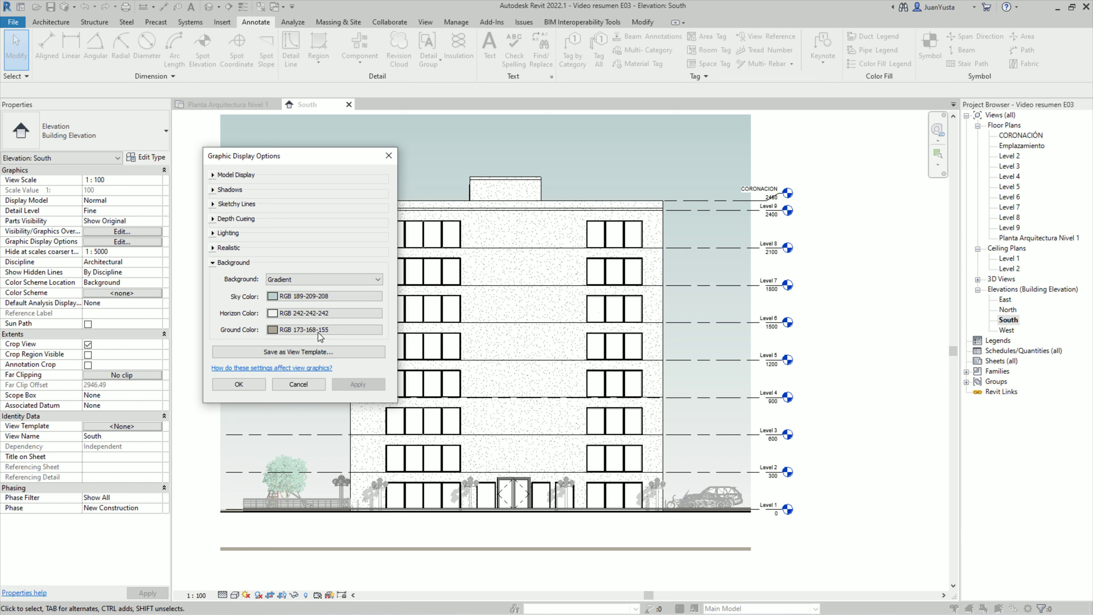
{"action": "mouse_move", "coordinate": [285, 157]}
{"action": "left_mouse_down"}
{"action": "mouse_move", "coordinate": [185, 280]}
{"action": "mouse_move", "coordinate": [224, 218]}
{"action": "left_mouse_up"}
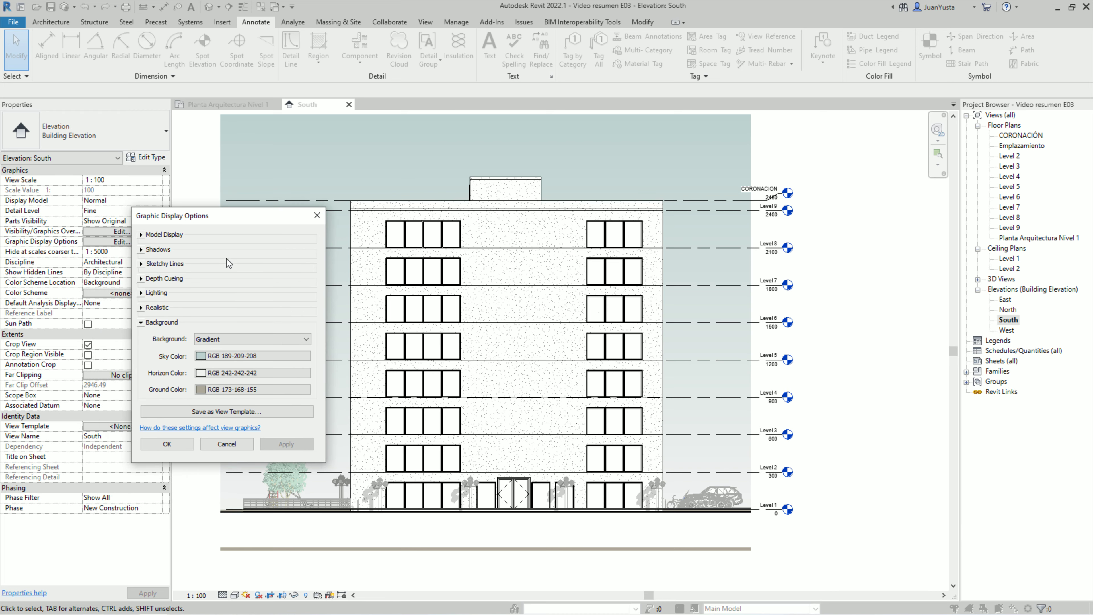
- Set the gradient sky colour to RGB 190-230-233 and the horizon colour to white, then accept
{"action": "left_click", "coordinate": [233, 352]}
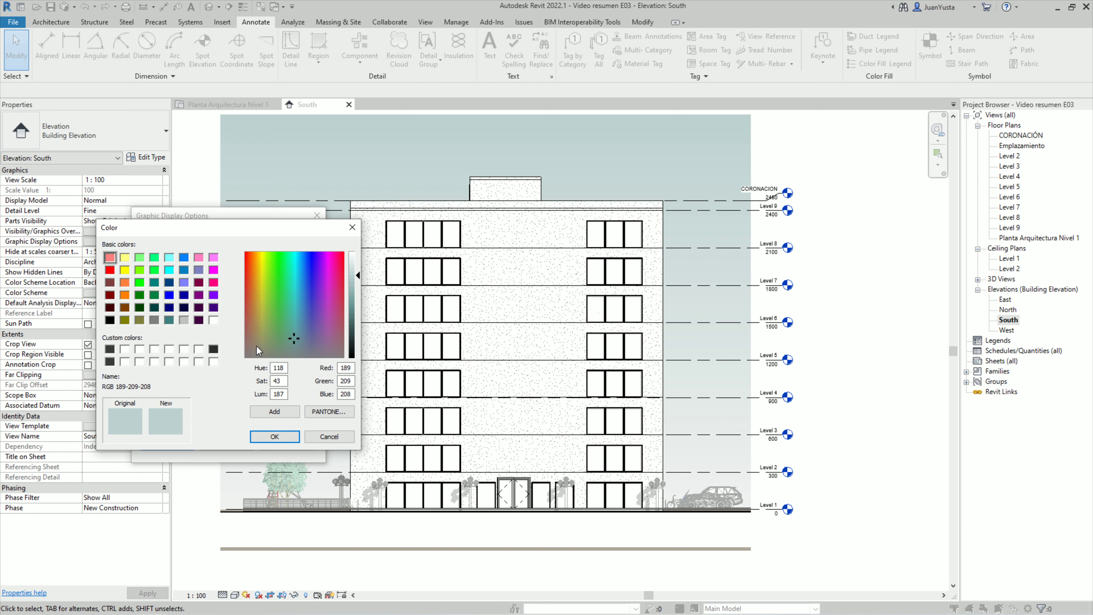
{"action": "left_click", "coordinate": [297, 306]}
{"action": "left_click_drag", "start_coordinate": [351, 272], "coordinate": [356, 270]}
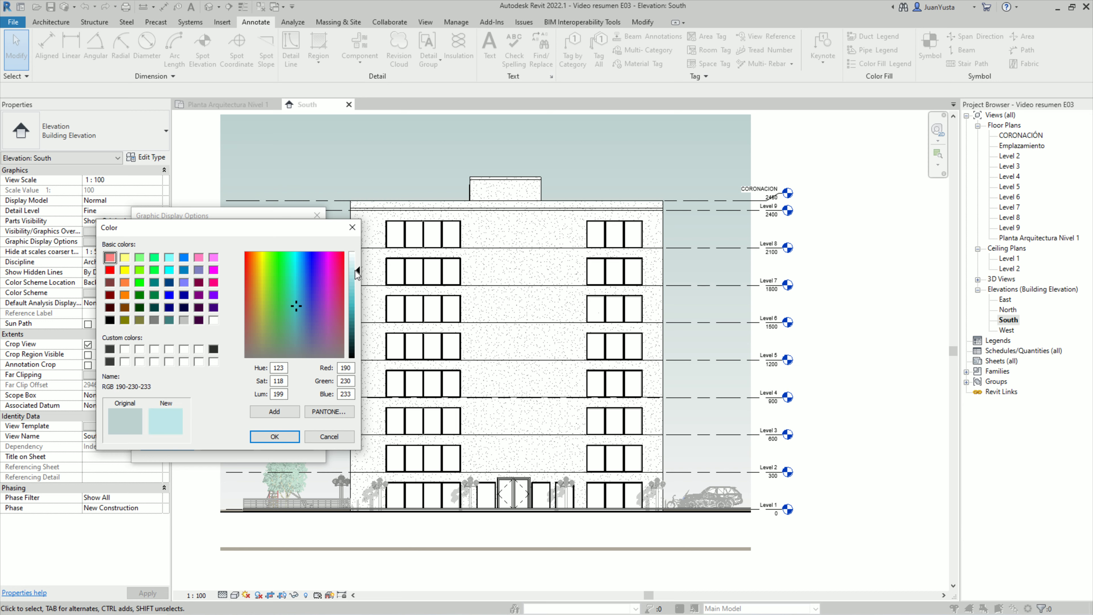
{"action": "left_click", "coordinate": [280, 437]}
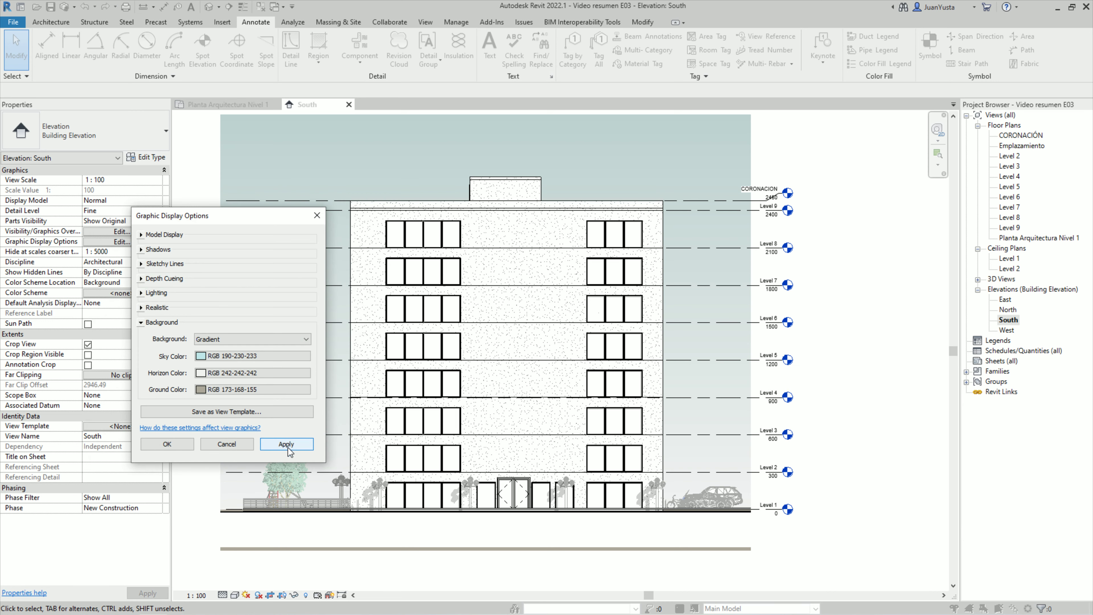
{"action": "left_click", "coordinate": [287, 444]}
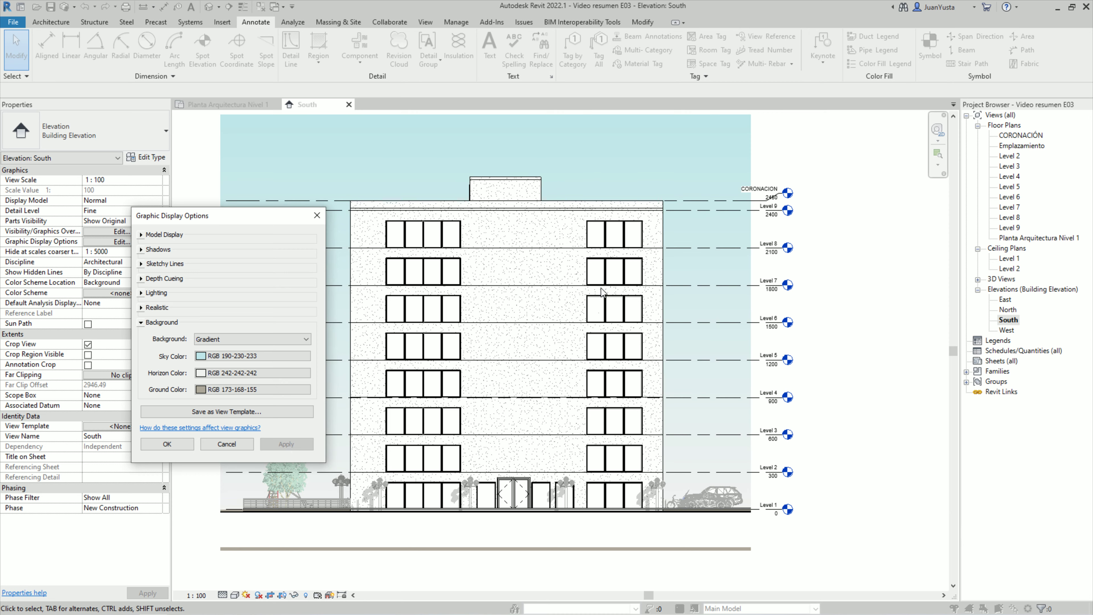
{"action": "left_click", "coordinate": [232, 372]}
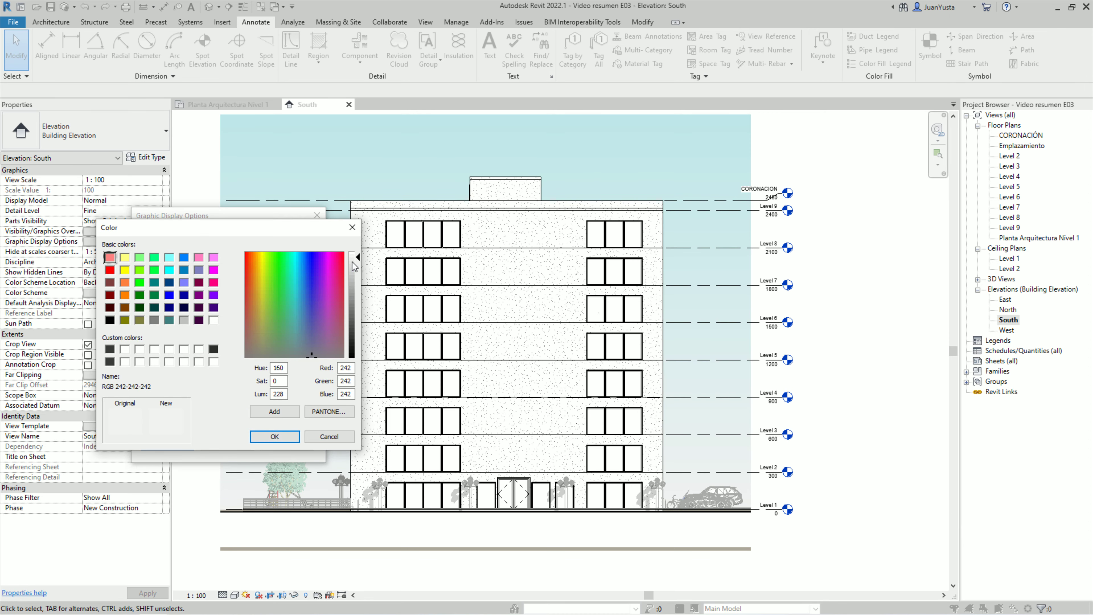
{"action": "left_click_drag", "start_coordinate": [353, 262], "coordinate": [352, 252]}
{"action": "left_click", "coordinate": [275, 436]}
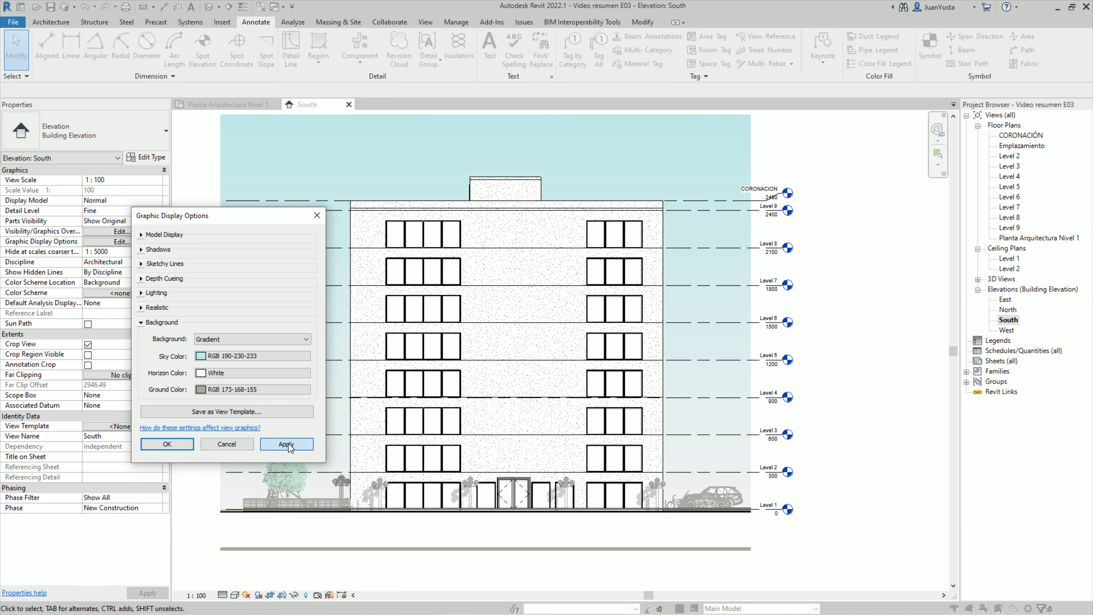
{"action": "left_click", "coordinate": [288, 444]}
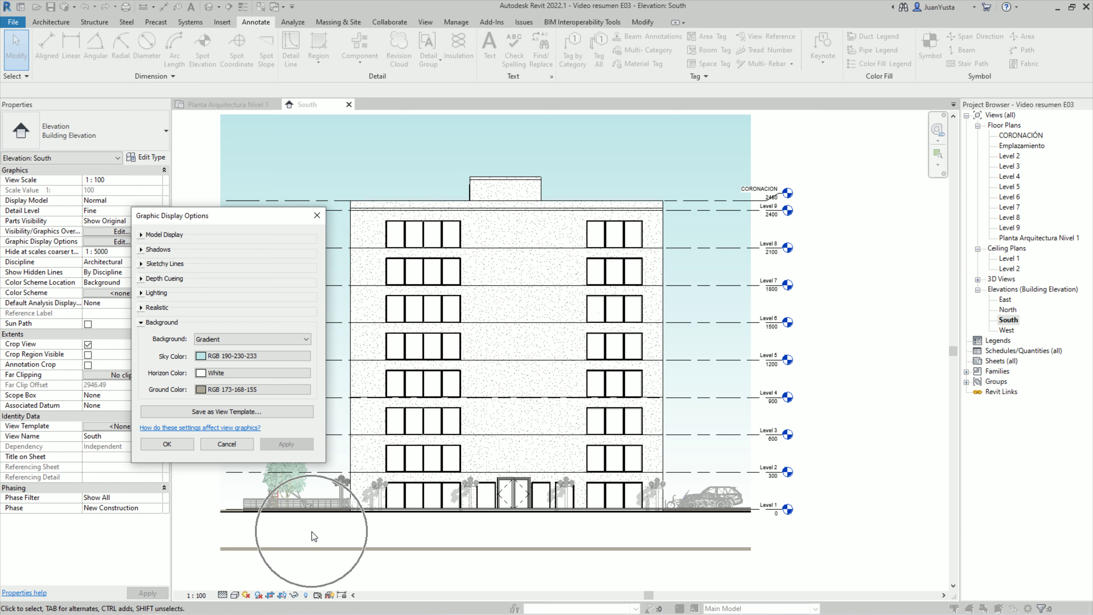
{"action": "left_click", "coordinate": [168, 444]}
{"action": "scroll", "coordinate": [324, 547], "scroll_direction": "up", "scroll_amount": 1}
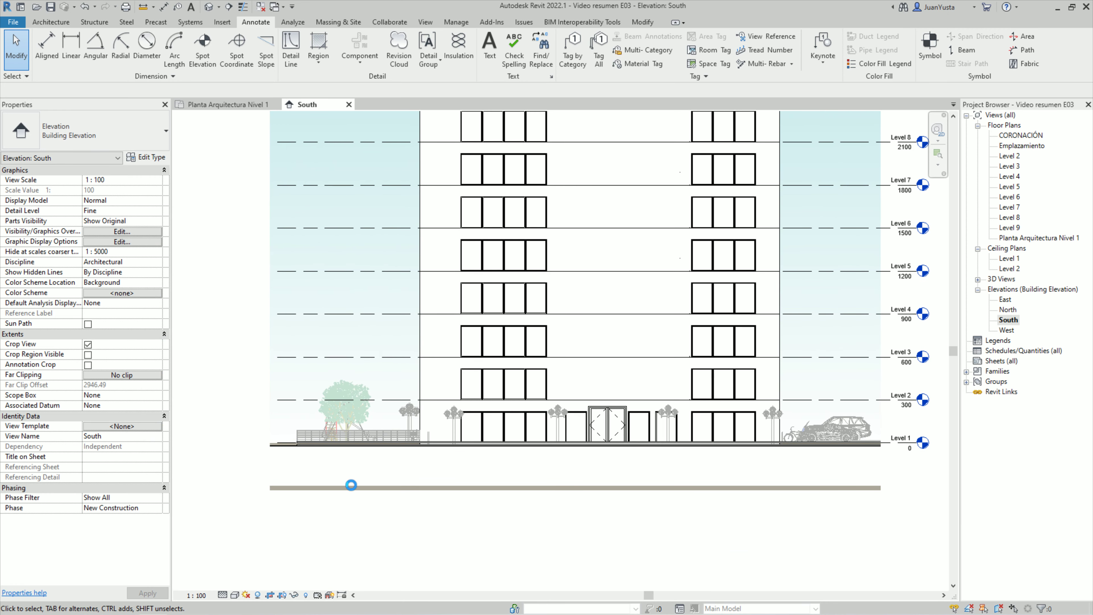
{"action": "scroll", "coordinate": [298, 468], "scroll_direction": "up", "scroll_amount": 3}
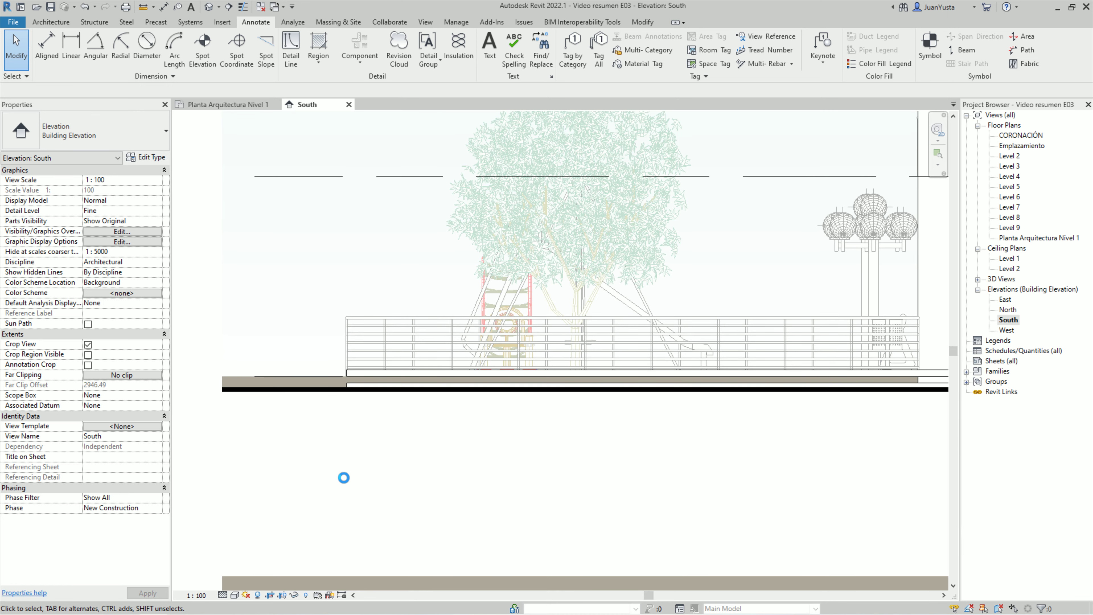
{"action": "middle_click_drag", "start_coordinate": [353, 487], "coordinate": [353, 487]}
{"action": "scroll", "coordinate": [346, 480], "scroll_direction": "down", "scroll_amount": 2}
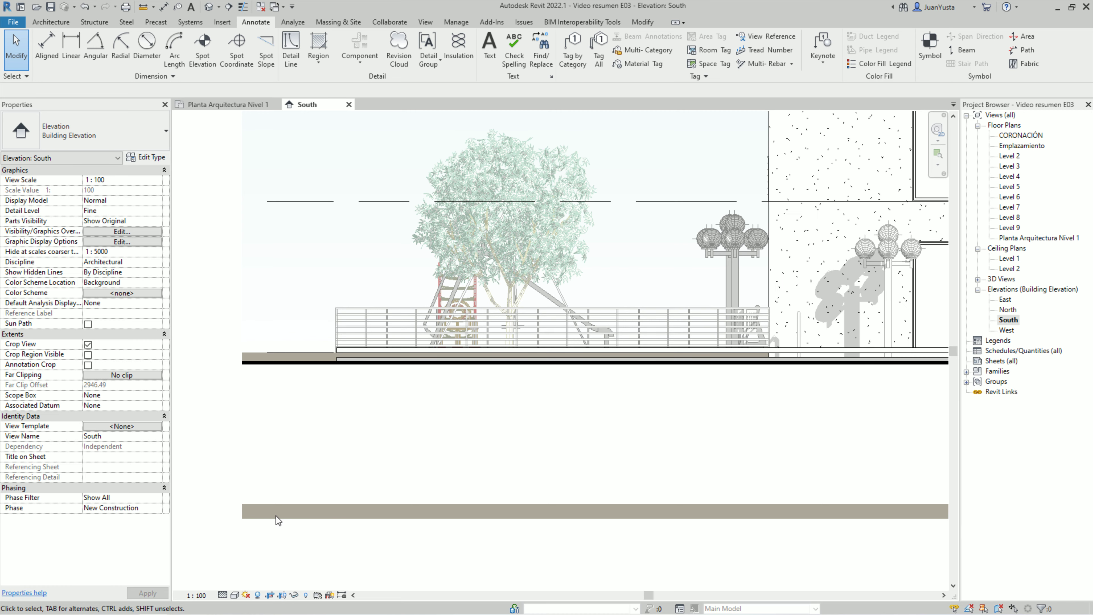
{"action": "left_click", "coordinate": [310, 367]}
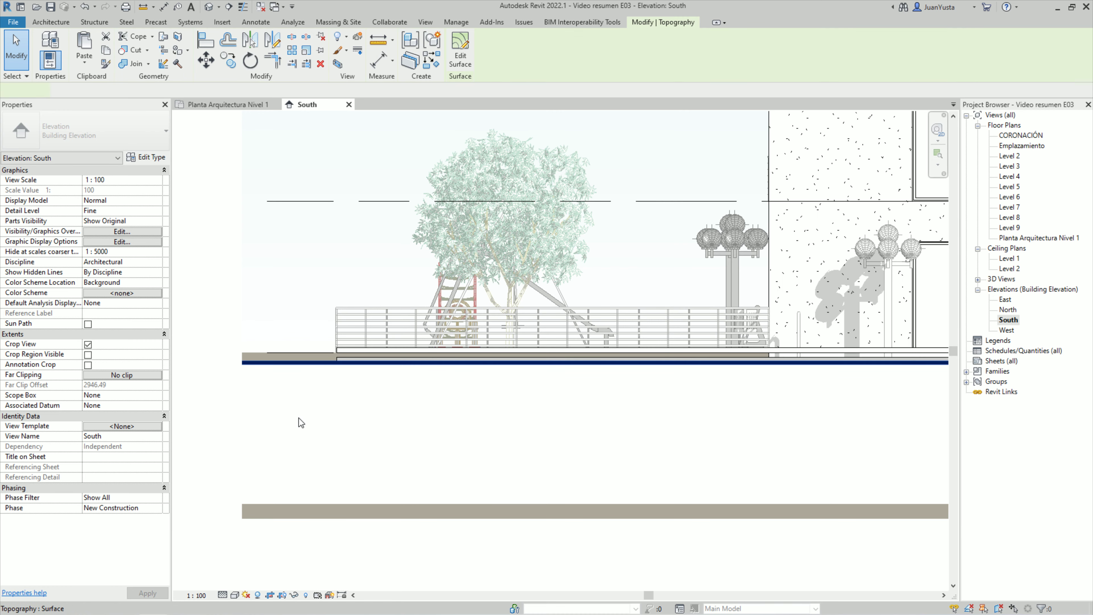
{"action": "scroll", "coordinate": [299, 416], "scroll_direction": "down", "scroll_amount": 5}
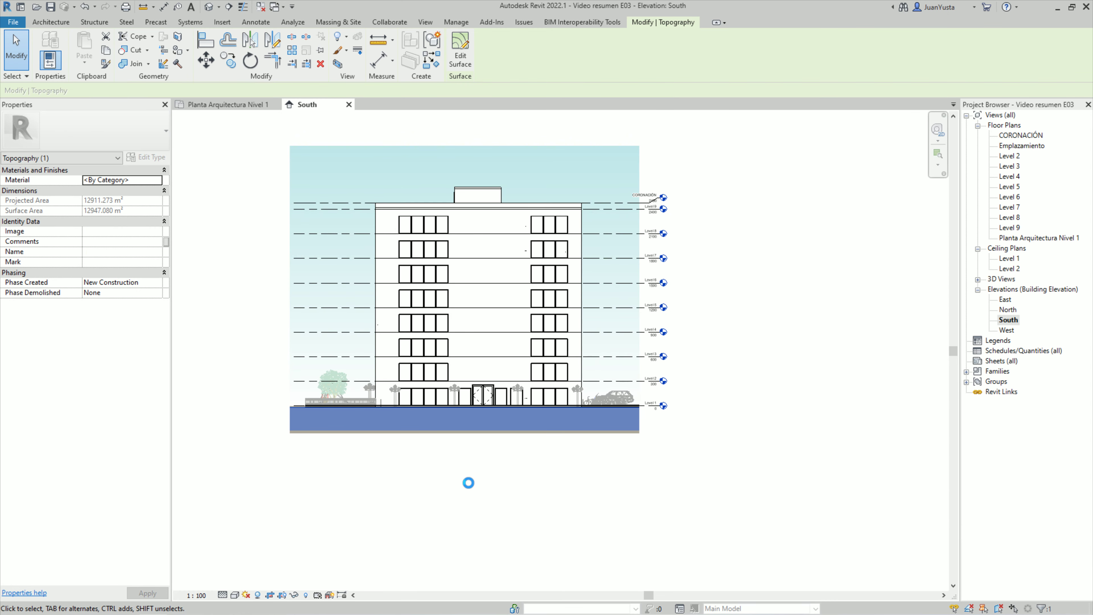
{"action": "left_click", "coordinate": [461, 463]}
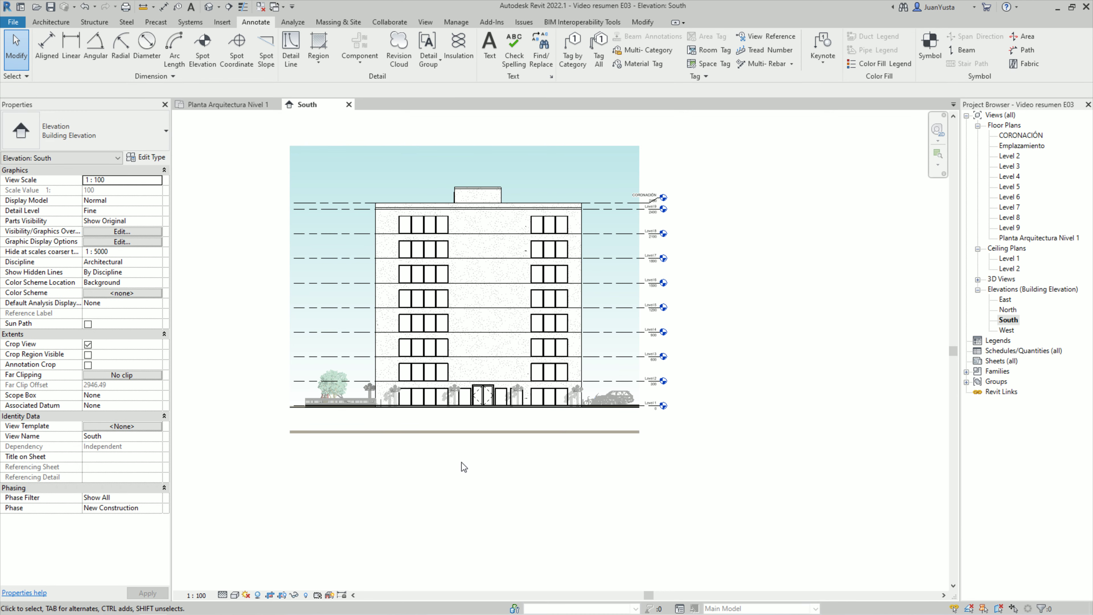
- In Visibility/Graphic Overrides (VG), open the Topography category's cut pattern override
{"action": "key", "text": "v"}
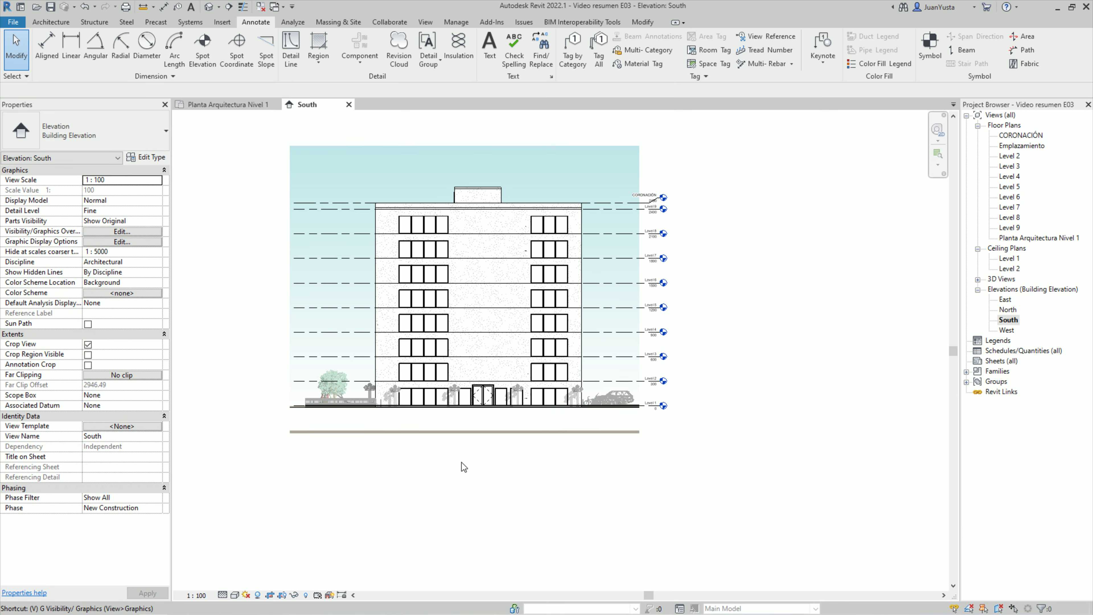
{"action": "key", "text": "g"}
{"action": "scroll", "coordinate": [395, 269], "scroll_direction": "down", "scroll_amount": 2}
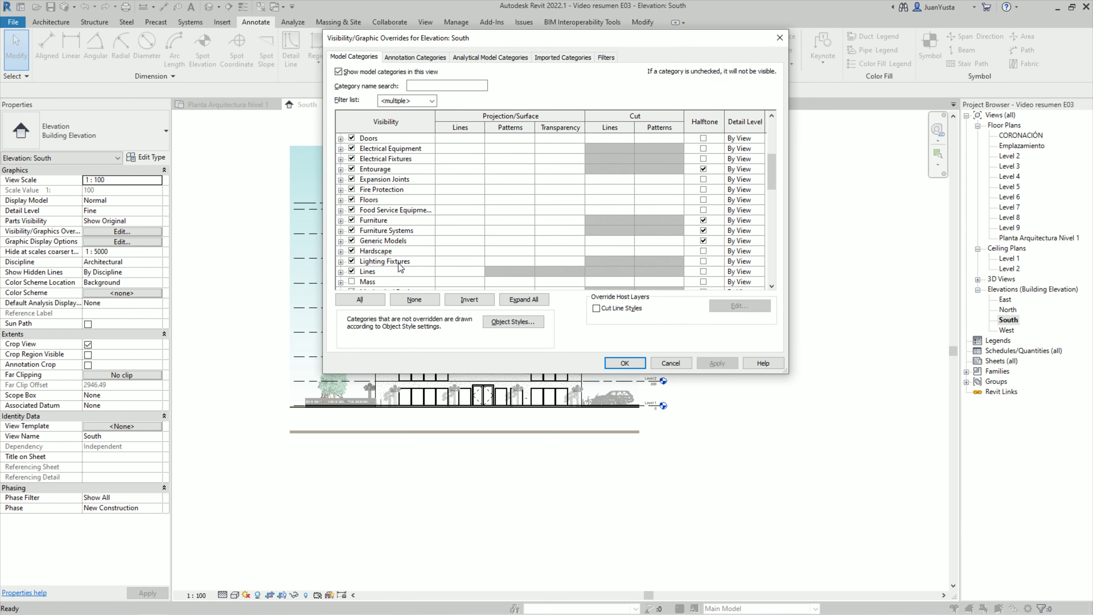
{"action": "scroll", "coordinate": [398, 266], "scroll_direction": "down", "scroll_amount": 3}
{"action": "scroll", "coordinate": [398, 267], "scroll_direction": "down", "scroll_amount": 2}
{"action": "scroll", "coordinate": [398, 267], "scroll_direction": "down", "scroll_amount": 2}
{"action": "scroll", "coordinate": [398, 266], "scroll_direction": "down", "scroll_amount": 3}
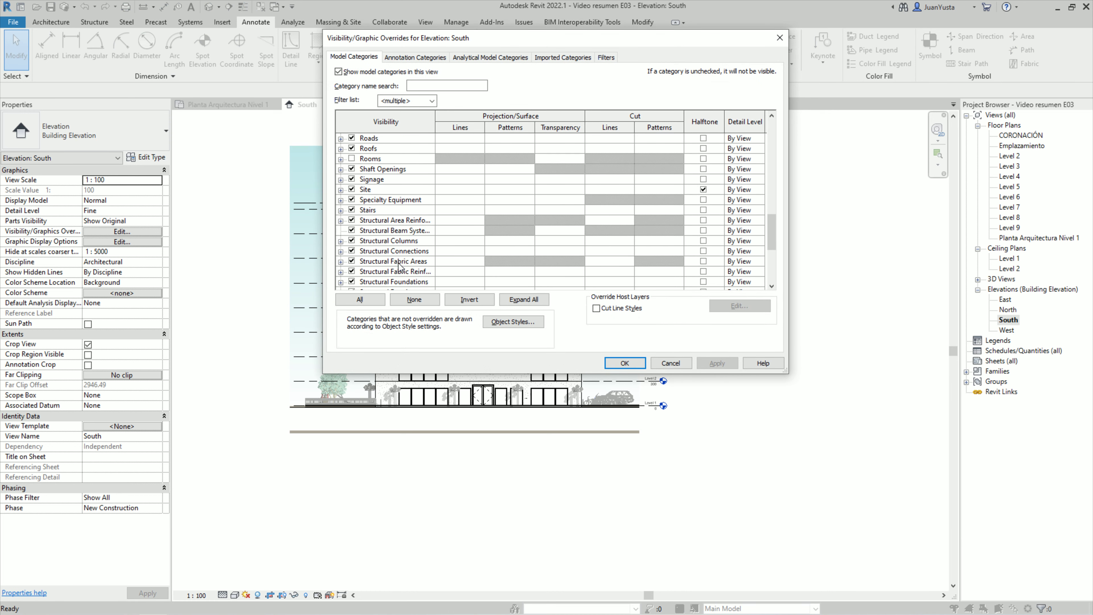
{"action": "scroll", "coordinate": [398, 267], "scroll_direction": "down", "scroll_amount": 3}
{"action": "left_click", "coordinate": [399, 264]}
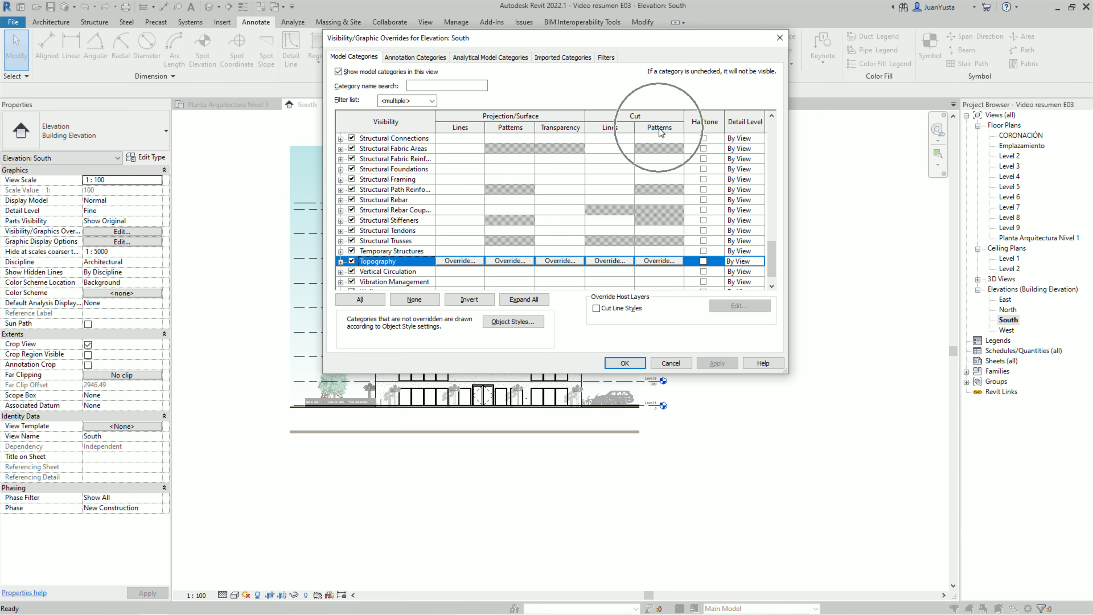
{"action": "left_click", "coordinate": [659, 260]}
- Set the Topography cut foreground to solid fill in salmon RGB 203-163-152 and apply
{"action": "left_click", "coordinate": [639, 168]}
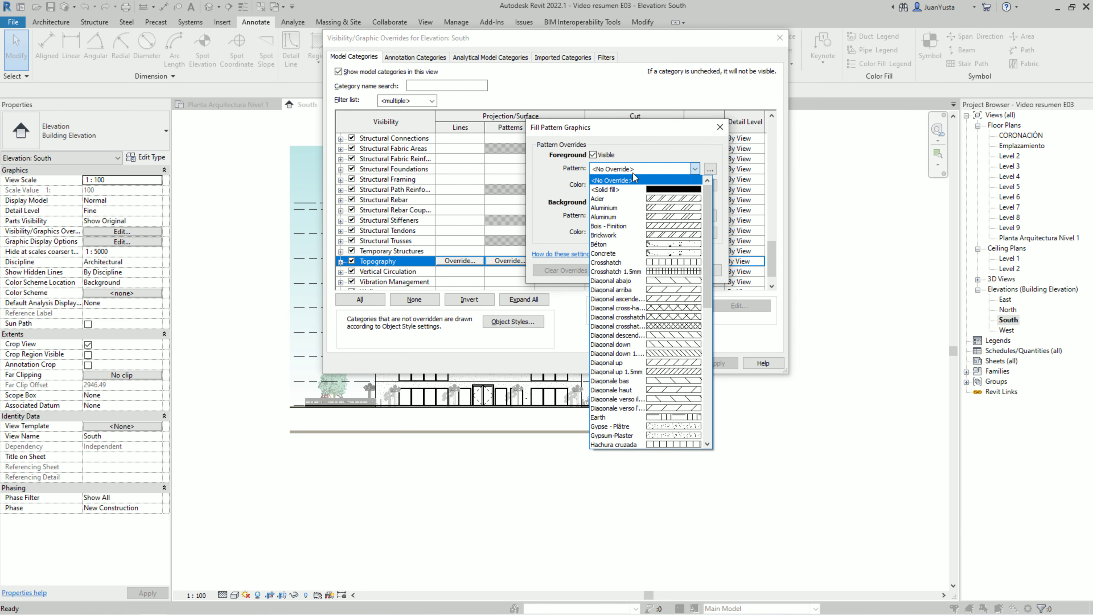
{"action": "left_click", "coordinate": [630, 185]}
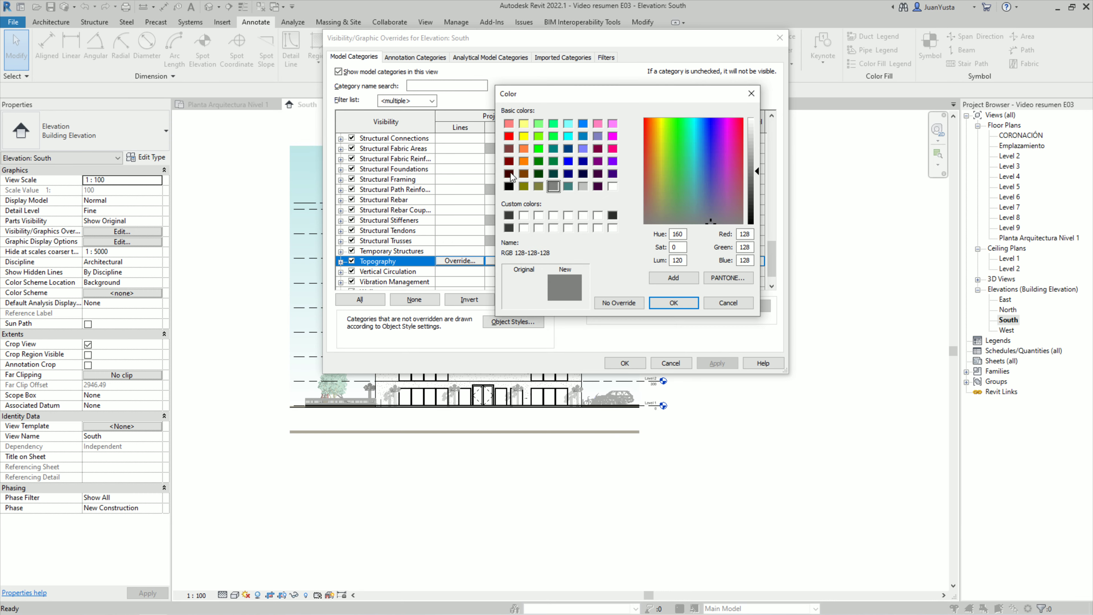
{"action": "left_click", "coordinate": [508, 149]}
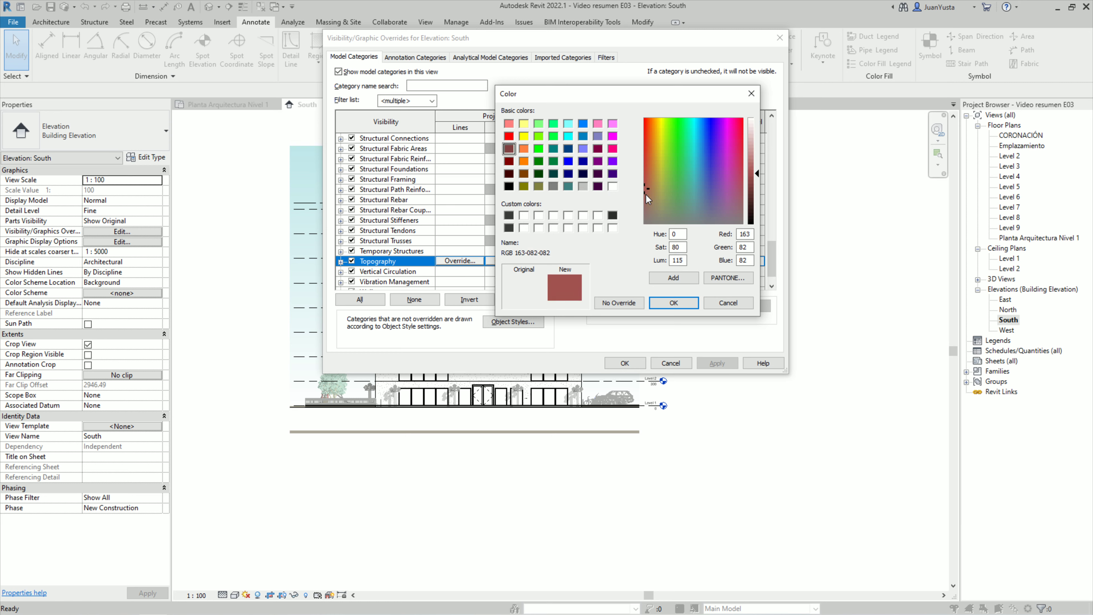
{"action": "left_click", "coordinate": [760, 151]}
{"action": "left_click_drag", "start_coordinate": [651, 188], "coordinate": [652, 190]}
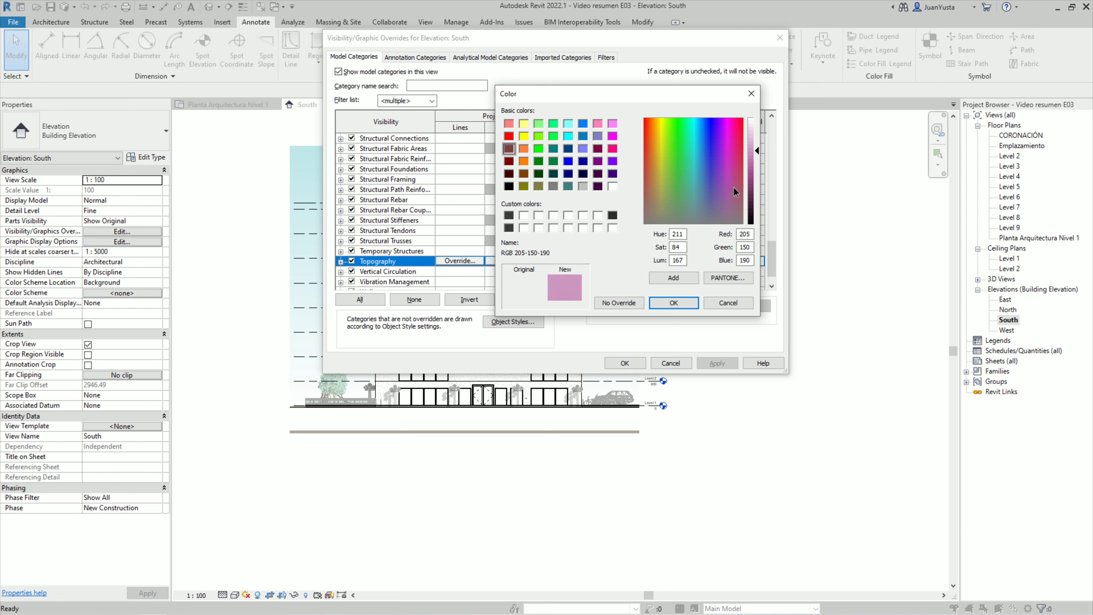
{"action": "left_click", "coordinate": [647, 190]}
{"action": "left_click", "coordinate": [674, 302]}
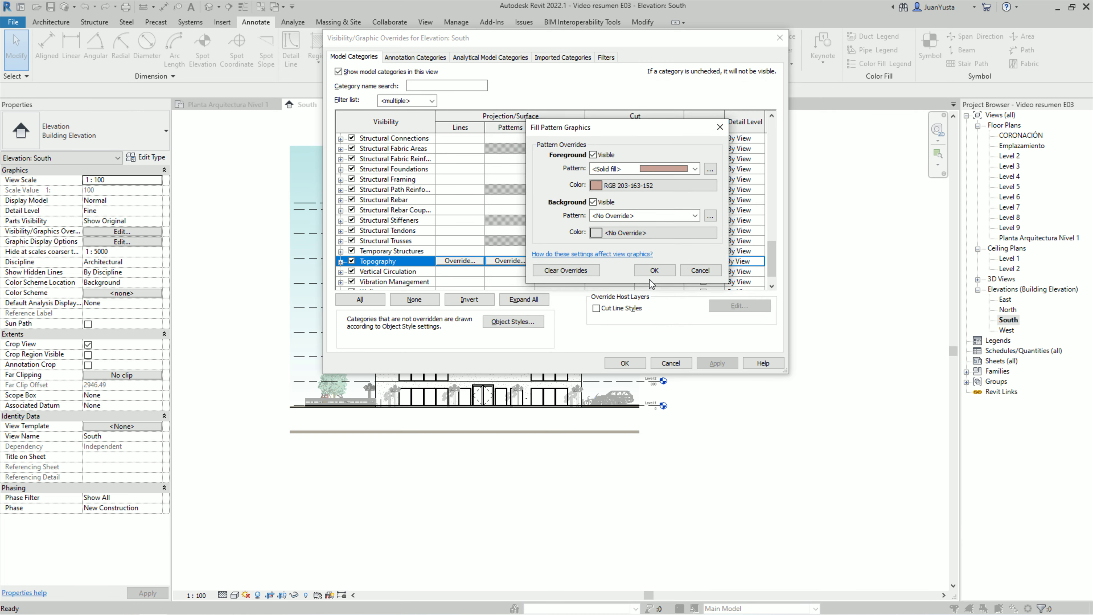
{"action": "left_click", "coordinate": [651, 272]}
{"action": "left_click", "coordinate": [624, 361]}
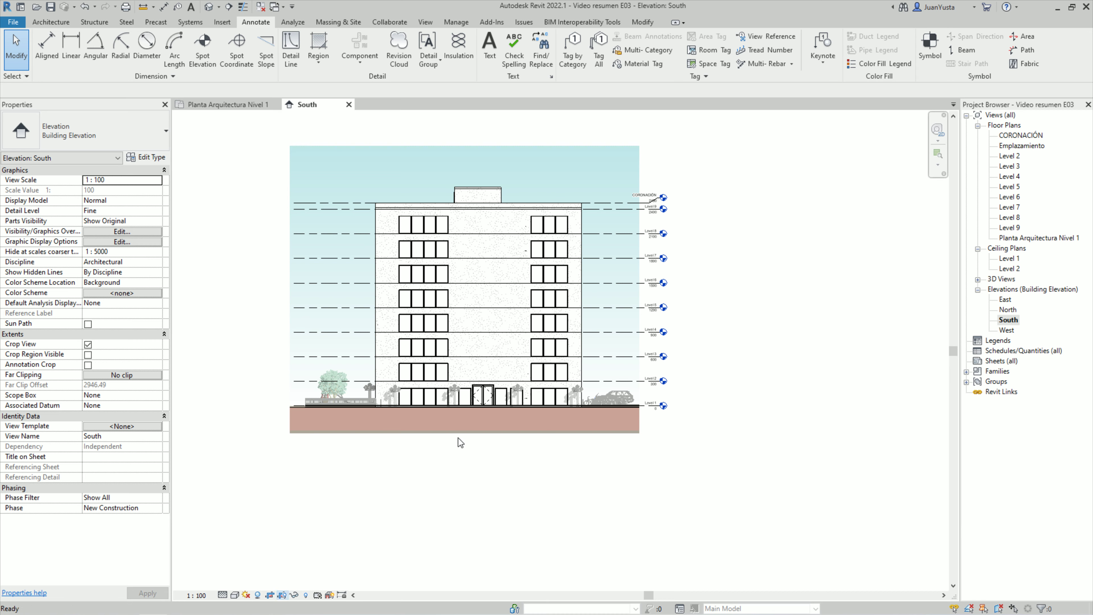
- Zoom in and select the South elevation's crop region boundary below the salmon ground
{"action": "scroll", "coordinate": [566, 442], "scroll_direction": "up", "scroll_amount": 1}
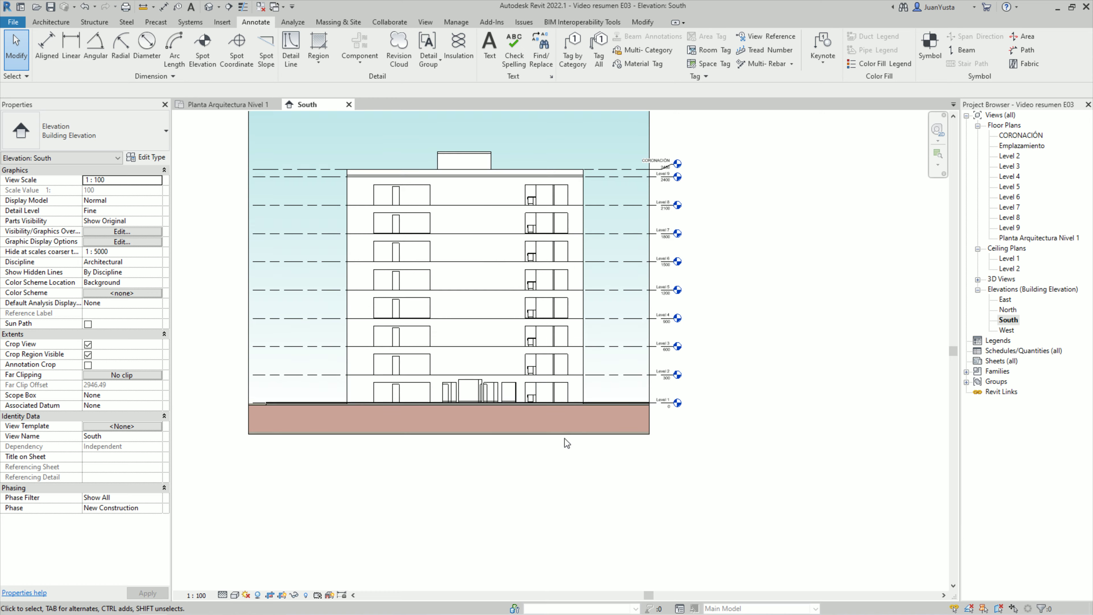
{"action": "scroll", "coordinate": [559, 446], "scroll_direction": "up", "scroll_amount": 5}
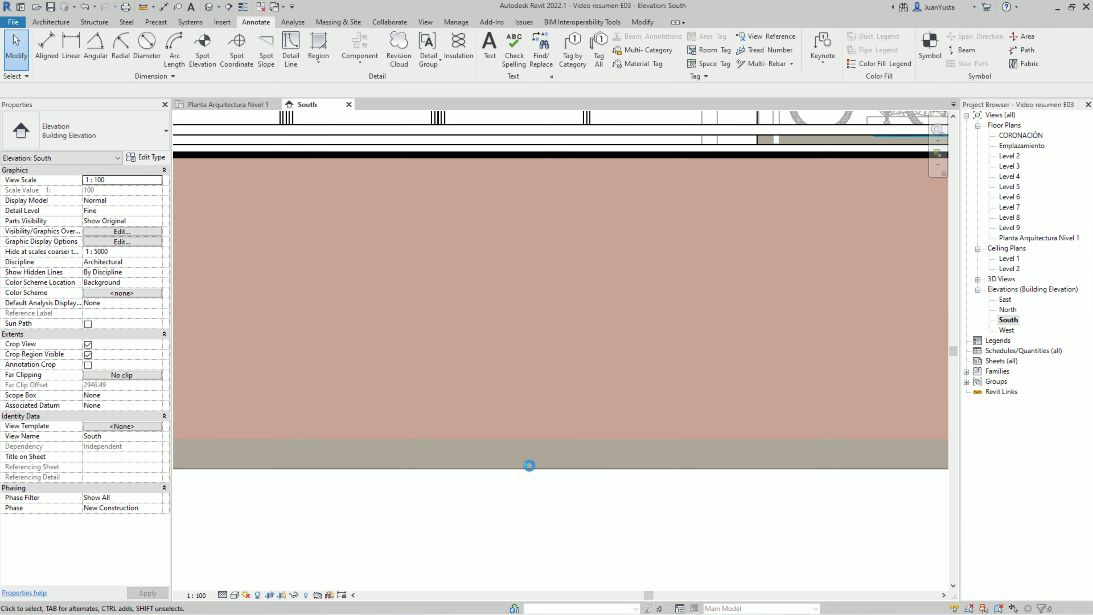
{"action": "left_click", "coordinate": [530, 467]}
{"action": "scroll", "coordinate": [528, 466], "scroll_direction": "down", "scroll_amount": 3}
{"action": "scroll", "coordinate": [527, 464], "scroll_direction": "down", "scroll_amount": 2}
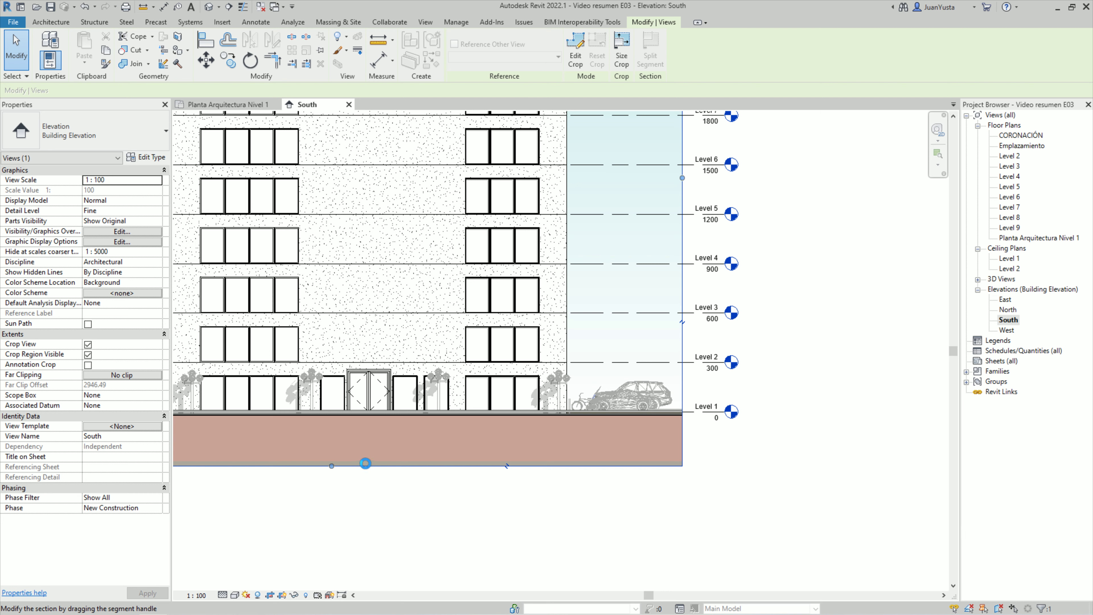
- Raise the crop region's bottom edge to leave a thinner strip of salmon ground
{"action": "left_click_drag", "start_coordinate": [331, 466], "coordinate": [362, 451]}
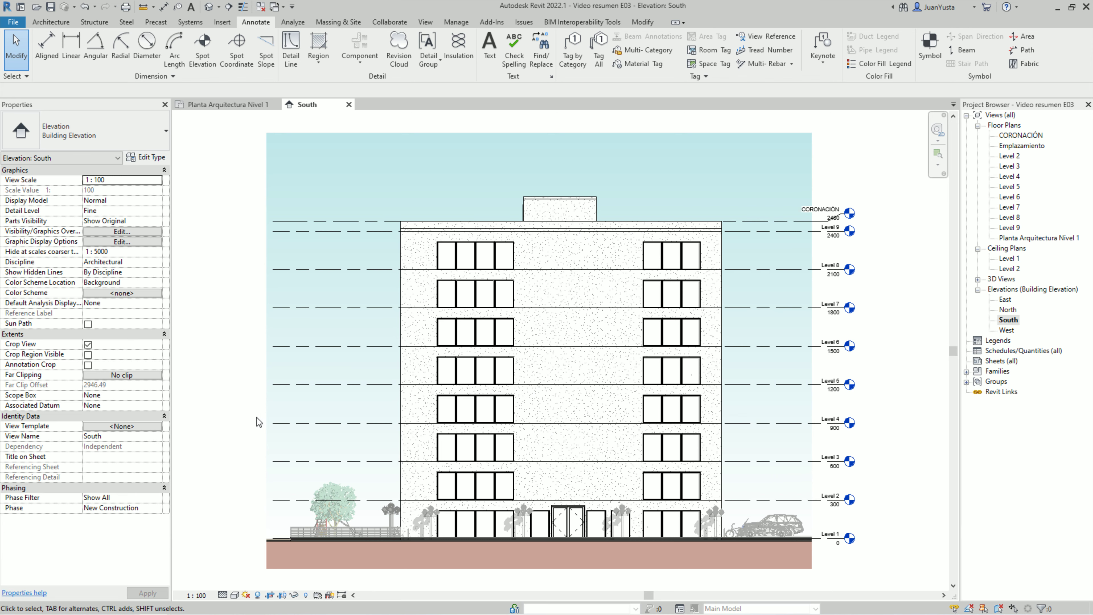
- Rename the South and North elevations to 'Elevación Sur' and 'Elevación Norte'
{"action": "right_click", "coordinate": [1007, 319]}
{"action": "left_click", "coordinate": [986, 484]}
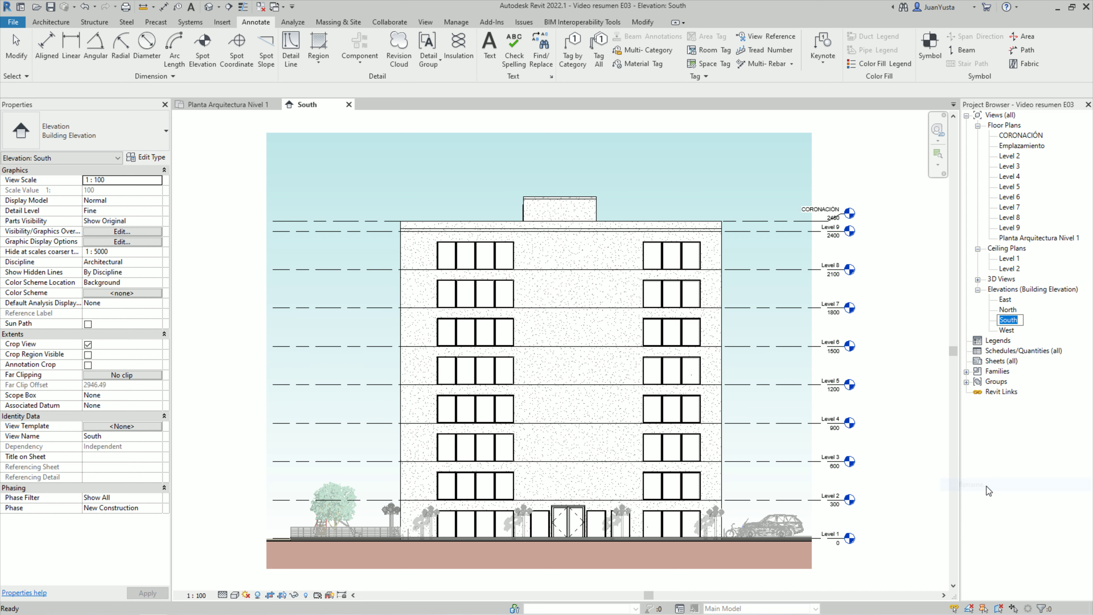
{"action": "type", "text": "Elevación"}
{"action": "type", "text": " Sur"}
{"action": "key", "text": "Return"}
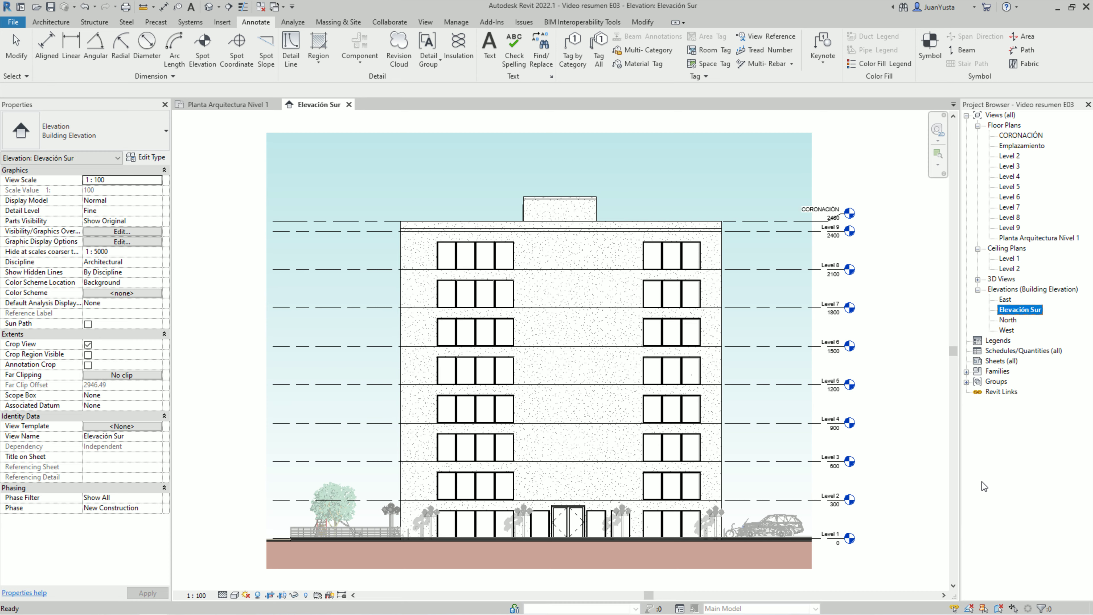
{"action": "right_click", "coordinate": [1007, 319]}
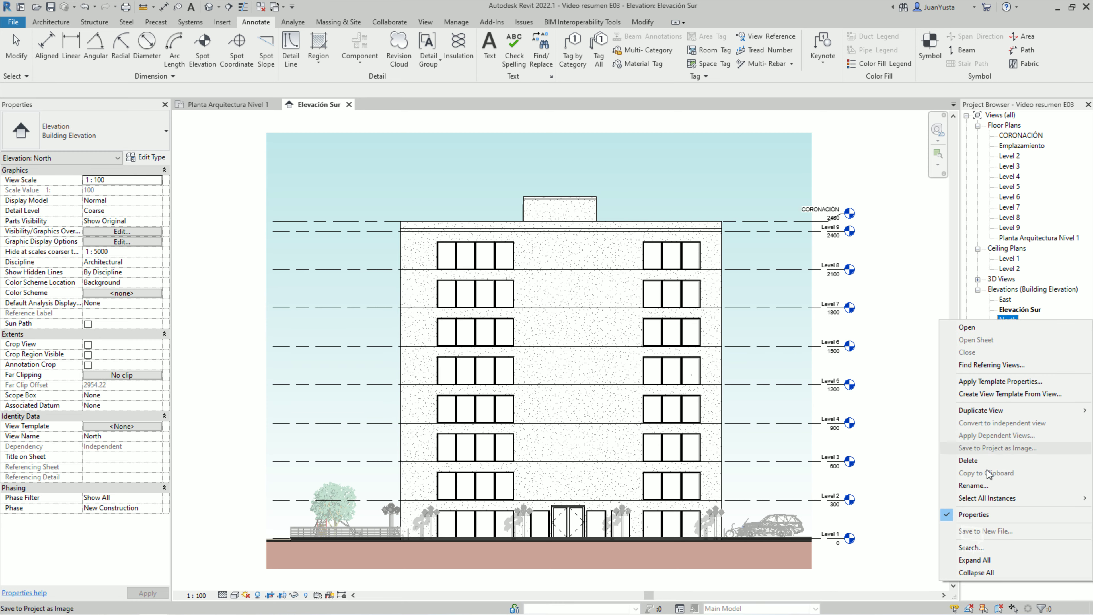
{"action": "left_click", "coordinate": [974, 482]}
{"action": "type", "text": "Elevació"}
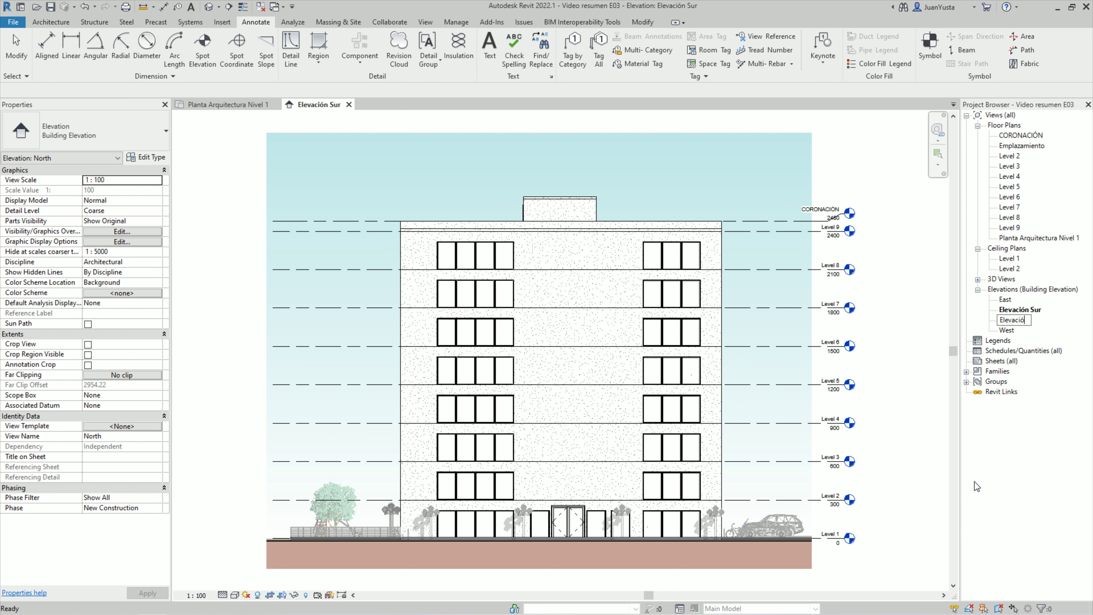
{"action": "type", "text": "n Norte"}
{"action": "key", "text": "Return"}
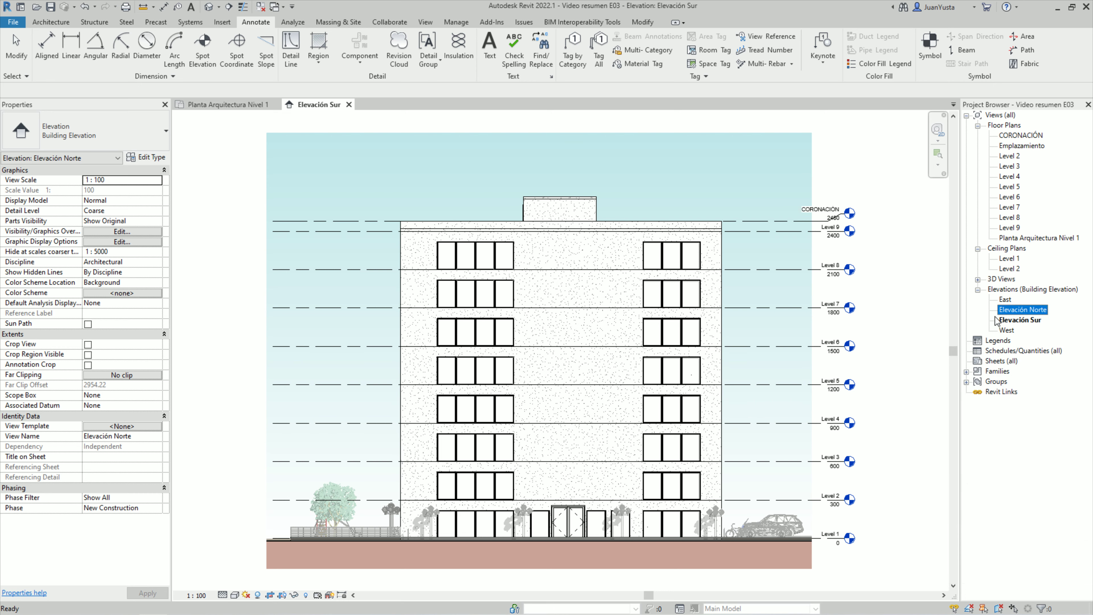
- Rename the East and West elevations to 'Elevación Oriente' and 'Elevación Poniente'
{"action": "right_click", "coordinate": [1005, 299]}
{"action": "left_click", "coordinate": [987, 465]}
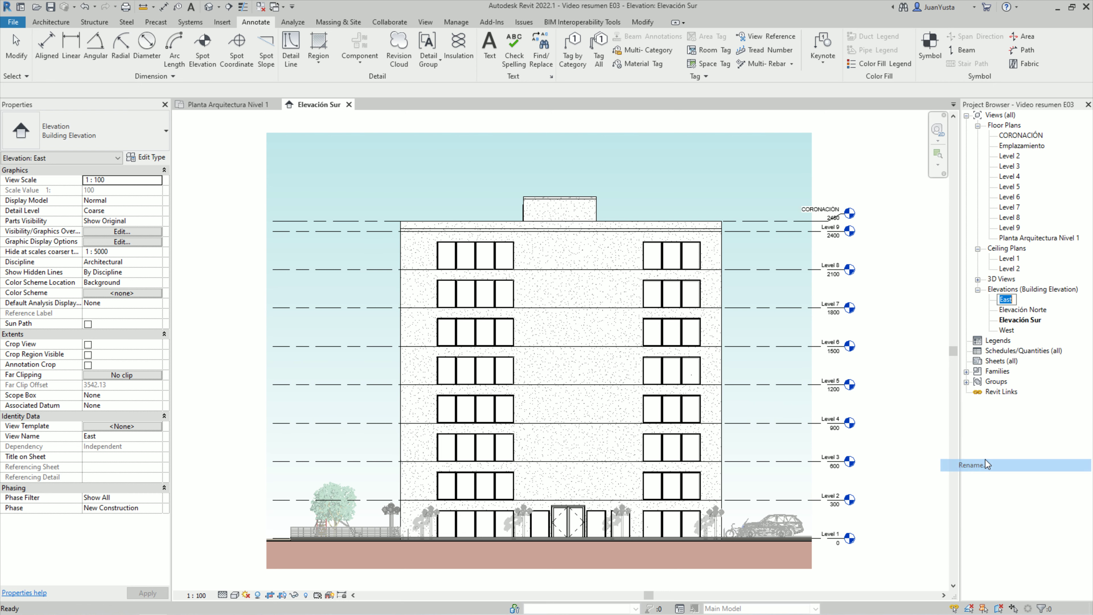
{"action": "type", "text": "E"}
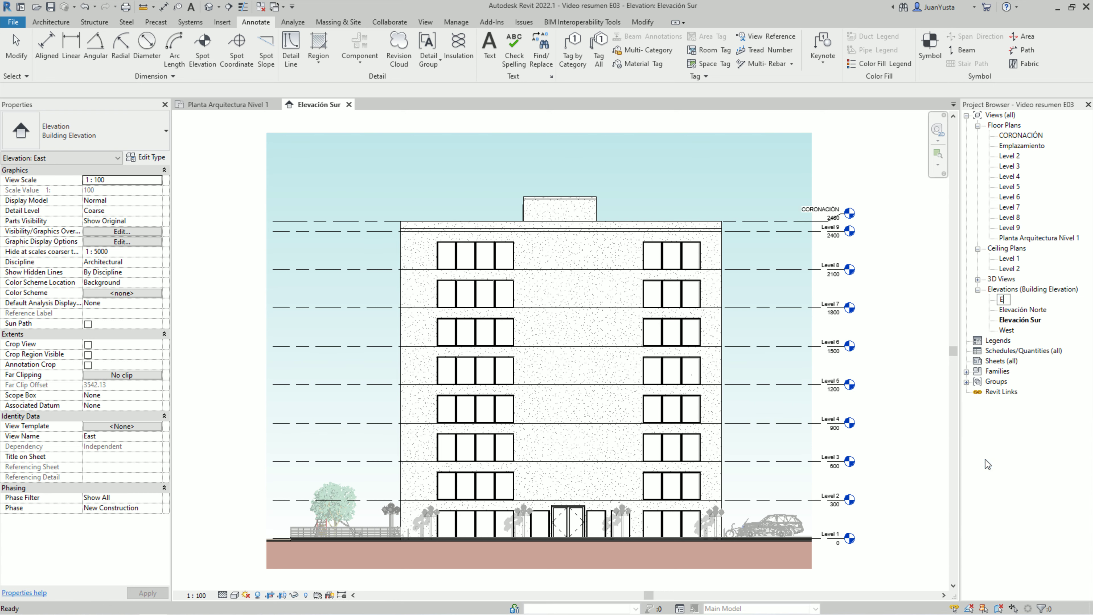
{"action": "type", "text": "levación Orien"}
{"action": "type", "text": "te"}
{"action": "key", "text": "Return"}
{"action": "right_click", "coordinate": [1005, 331]}
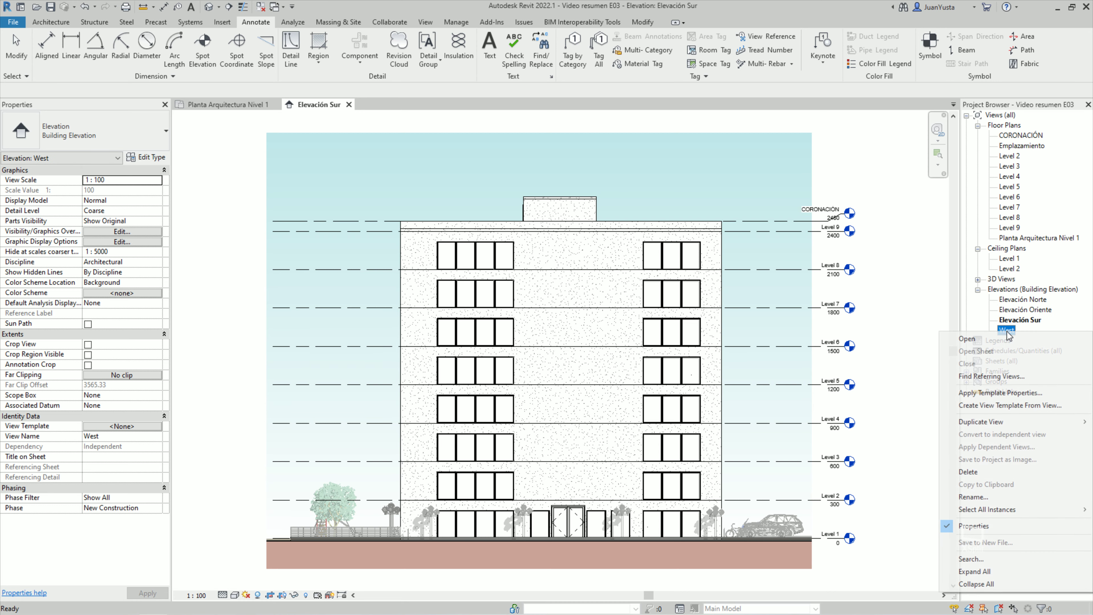
{"action": "left_click", "coordinate": [978, 496]}
{"action": "type", "text": "Elevaci"}
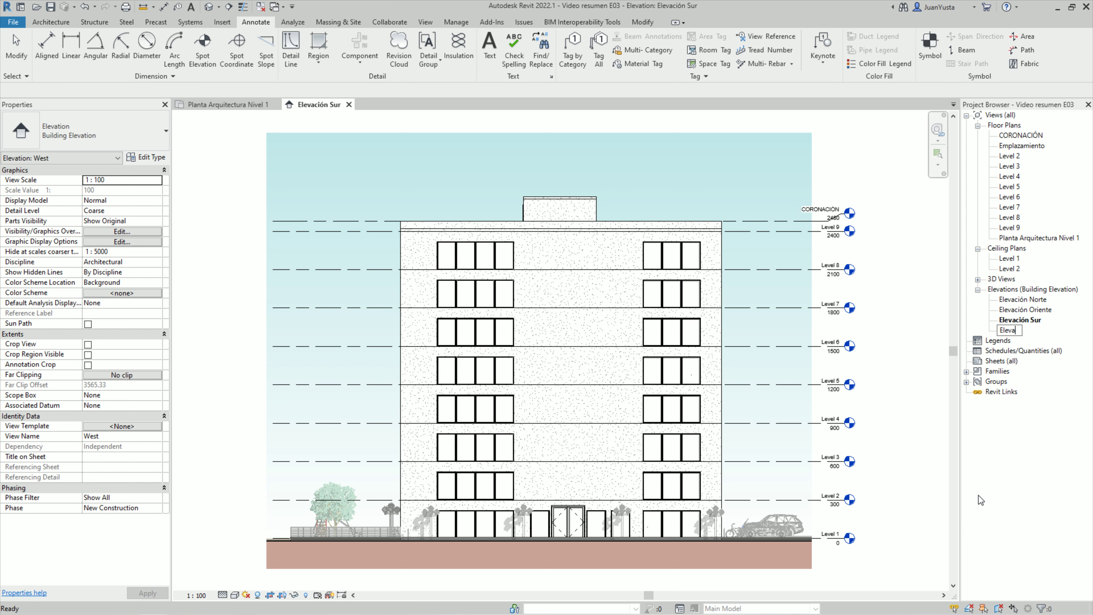
{"action": "type", "text": "ón Poniente"}
{"action": "key", "text": "Return"}
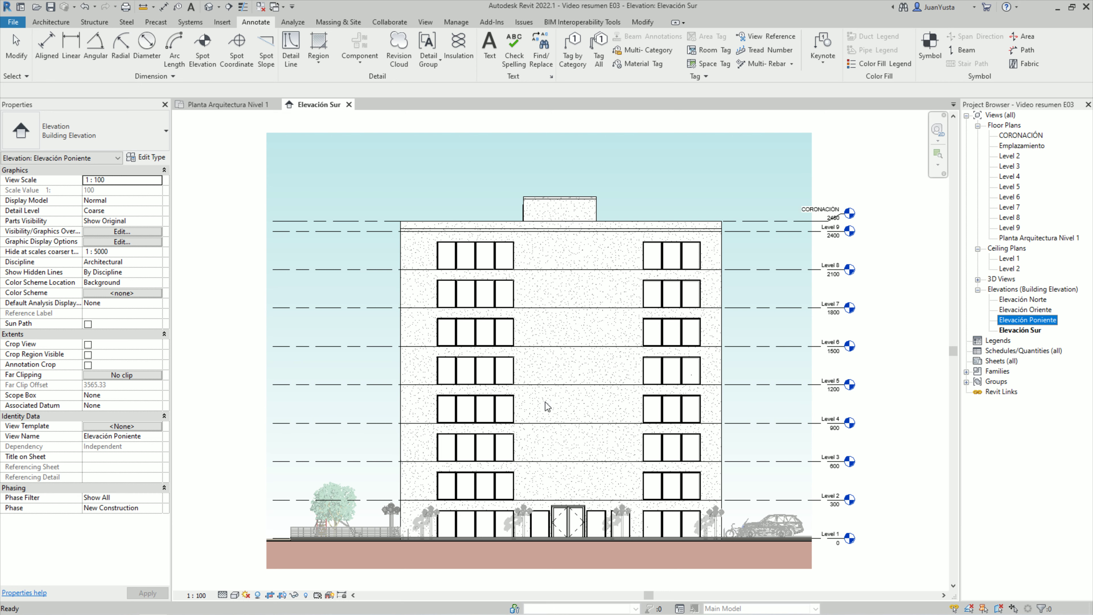
- Create a view template named 'Elevacion 1-100' from the current Elevación Sur view
{"action": "left_click", "coordinate": [216, 267]}
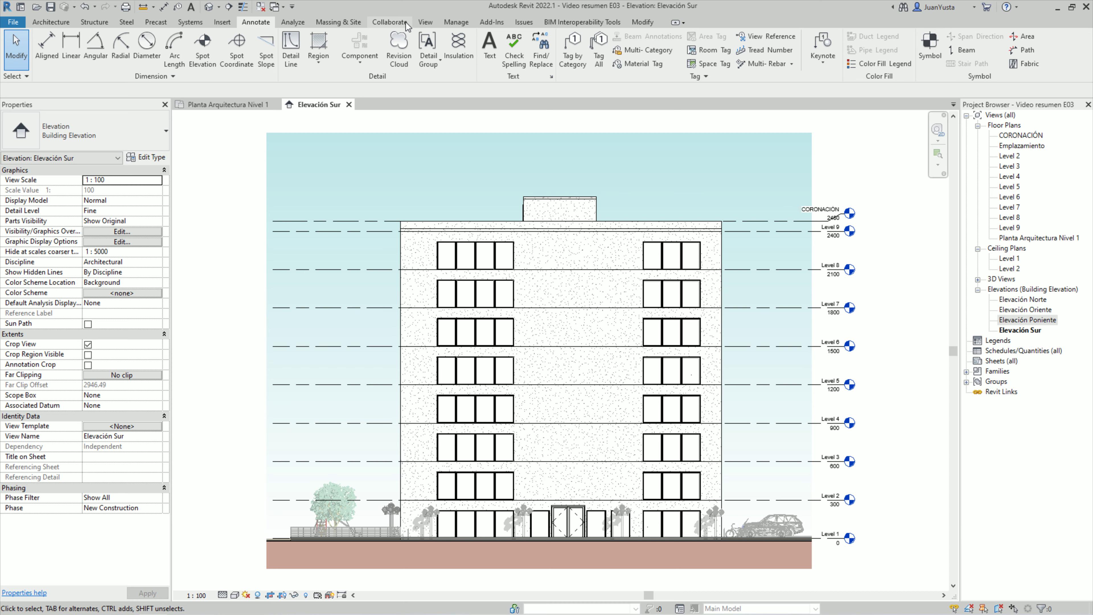
{"action": "left_click", "coordinate": [428, 22]}
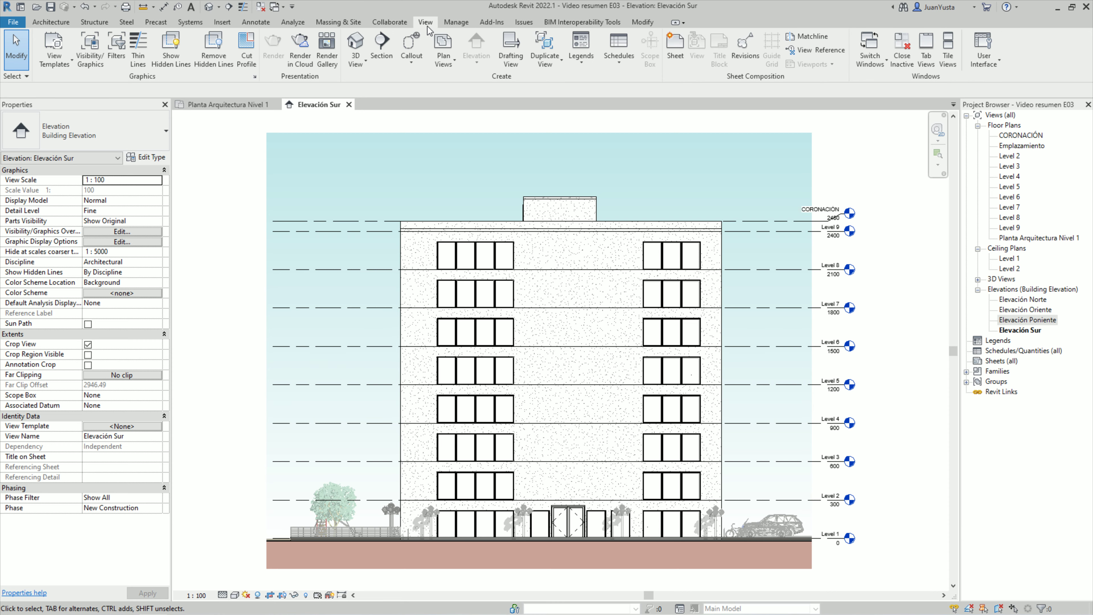
{"action": "left_click", "coordinate": [54, 60]}
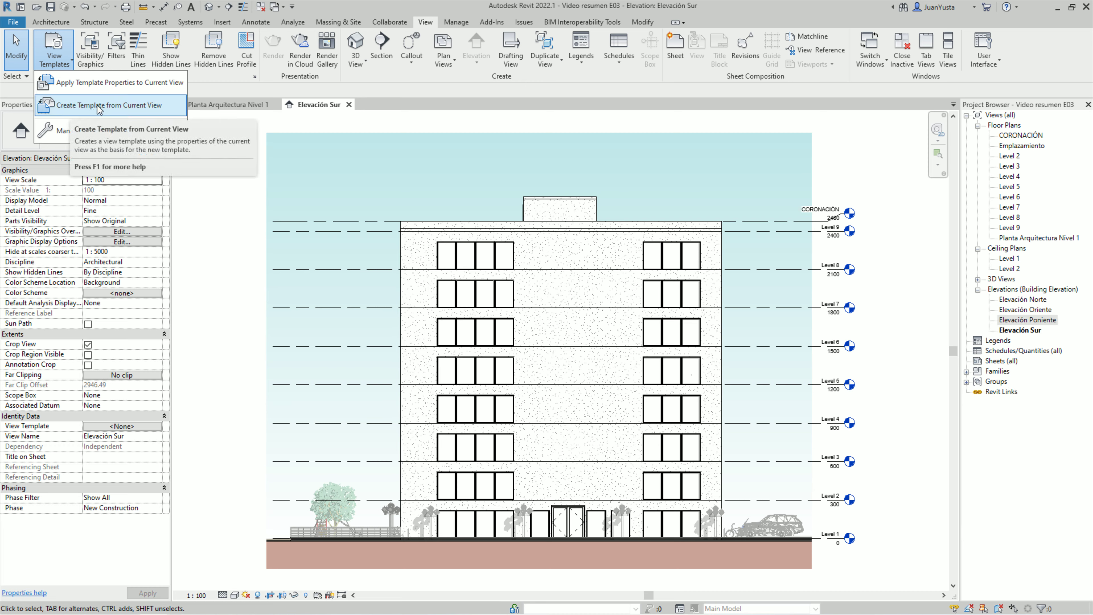
{"action": "left_click", "coordinate": [159, 108]}
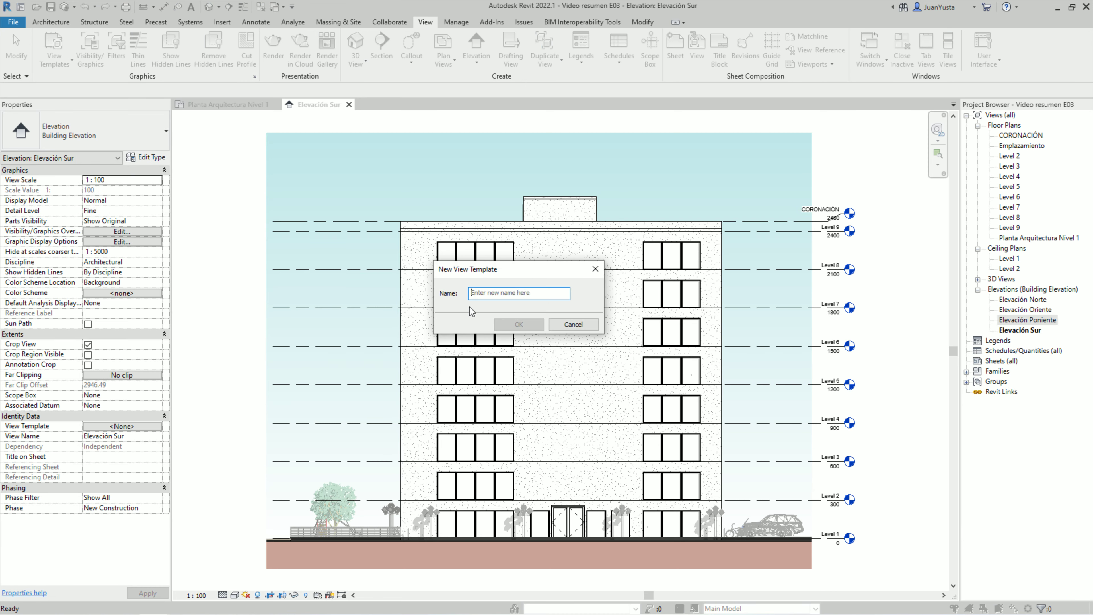
{"action": "type", "text": "Elevacion 1"}
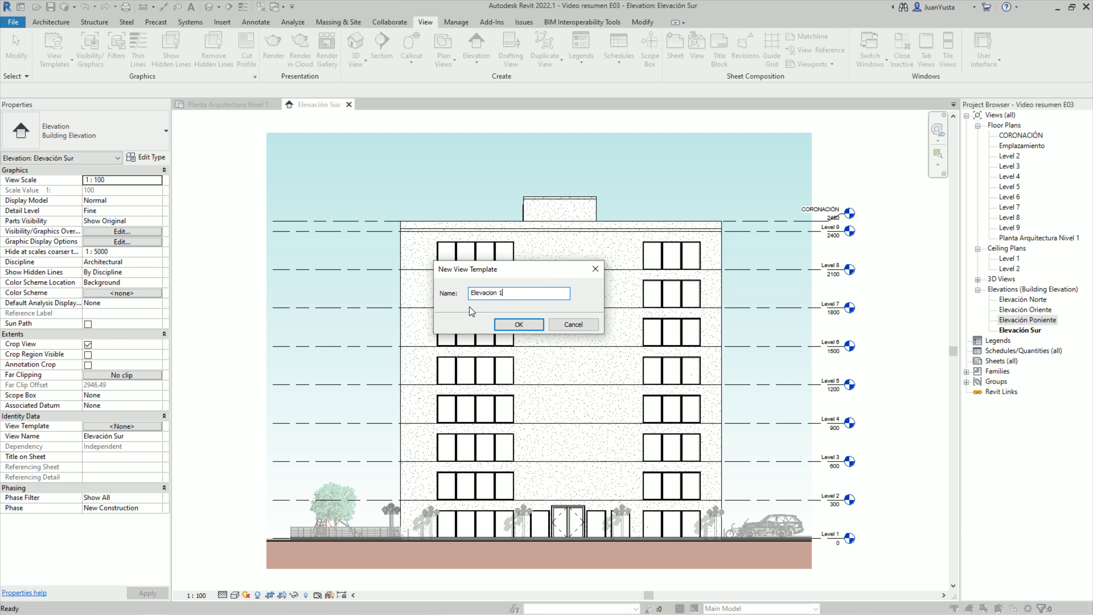
{"action": "type", "text": "--1"}
{"action": "key", "text": "Left"}
{"action": "key", "text": "Left"}
{"action": "key", "text": "Left"}
{"action": "key", "text": "BackSpace"}
- Confirm the Elevacion 1-100 template name and close View Templates keeping its settings
{"action": "left_click", "coordinate": [529, 323]}
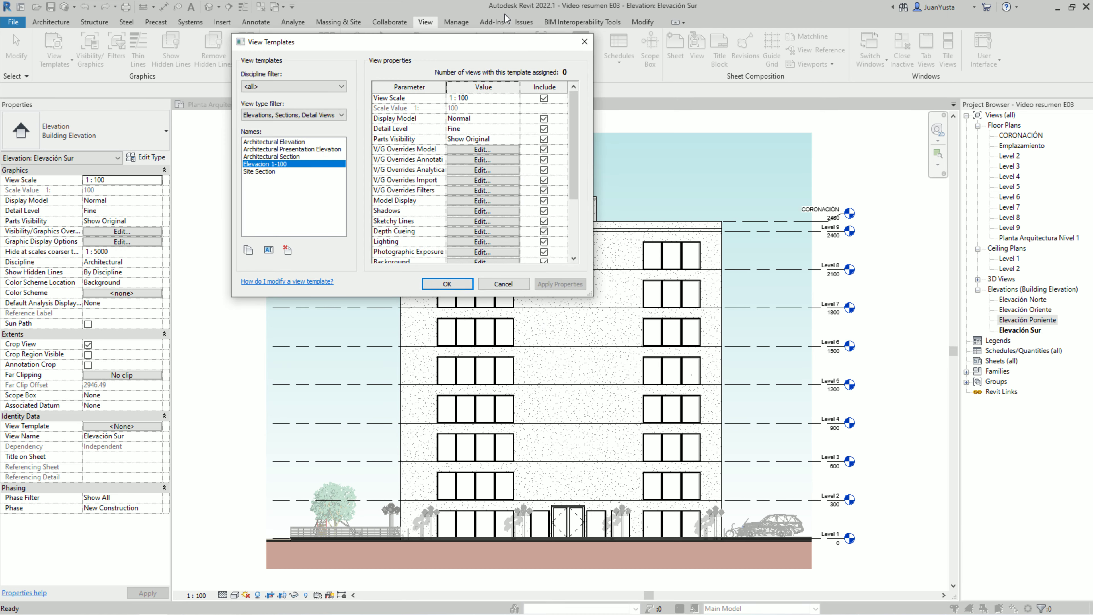
{"action": "left_click", "coordinate": [451, 285]}
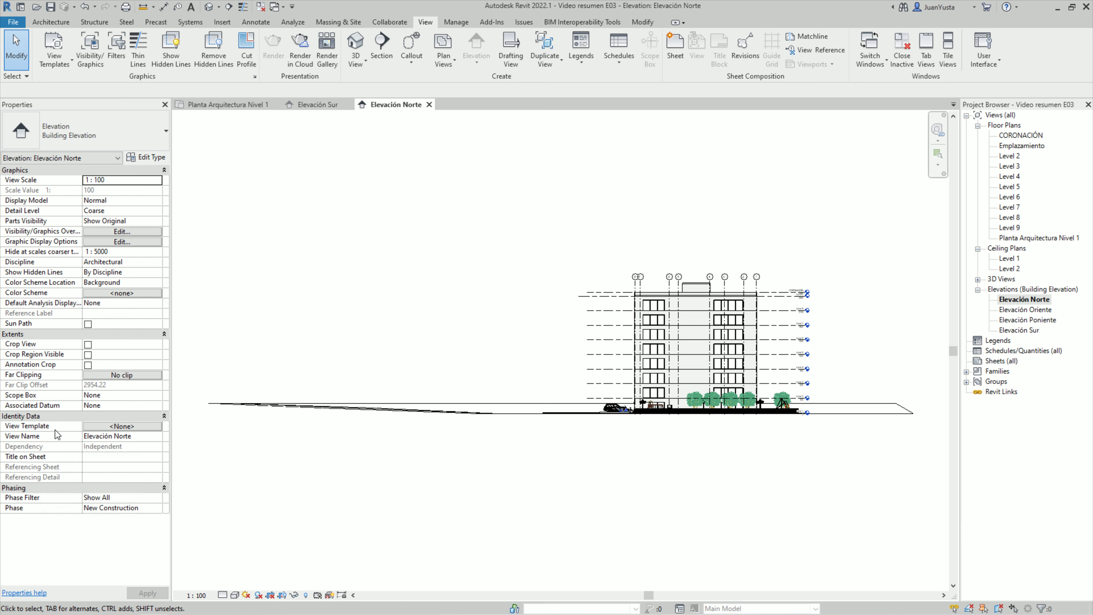
- Assign the Elevacion 1-100 view template to the Elevación Norte view
{"action": "left_click", "coordinate": [121, 429]}
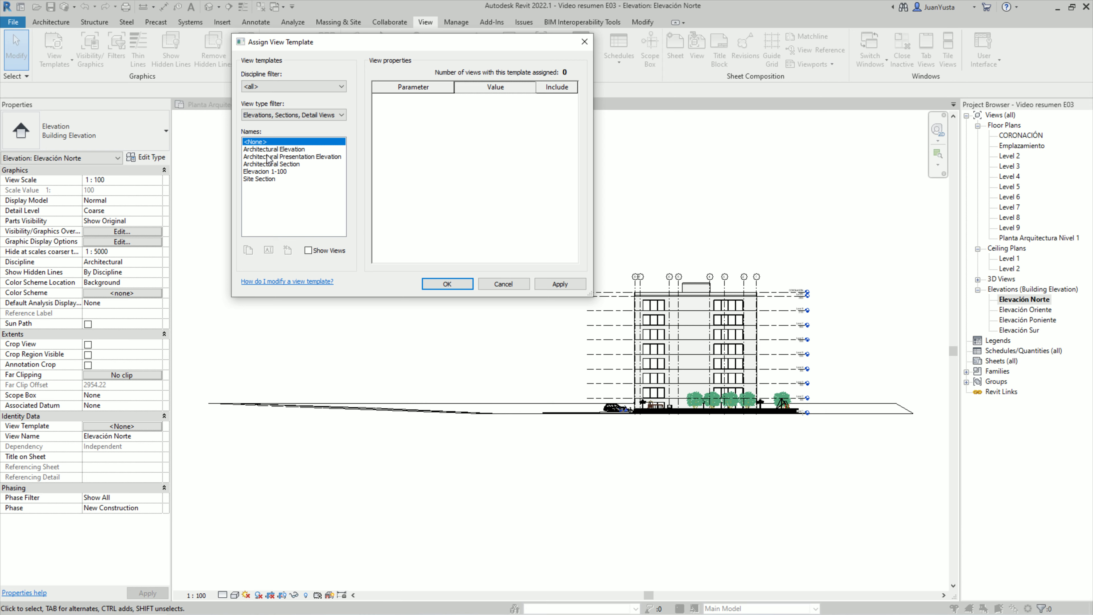
{"action": "left_click", "coordinate": [279, 150]}
{"action": "left_click", "coordinate": [288, 164]}
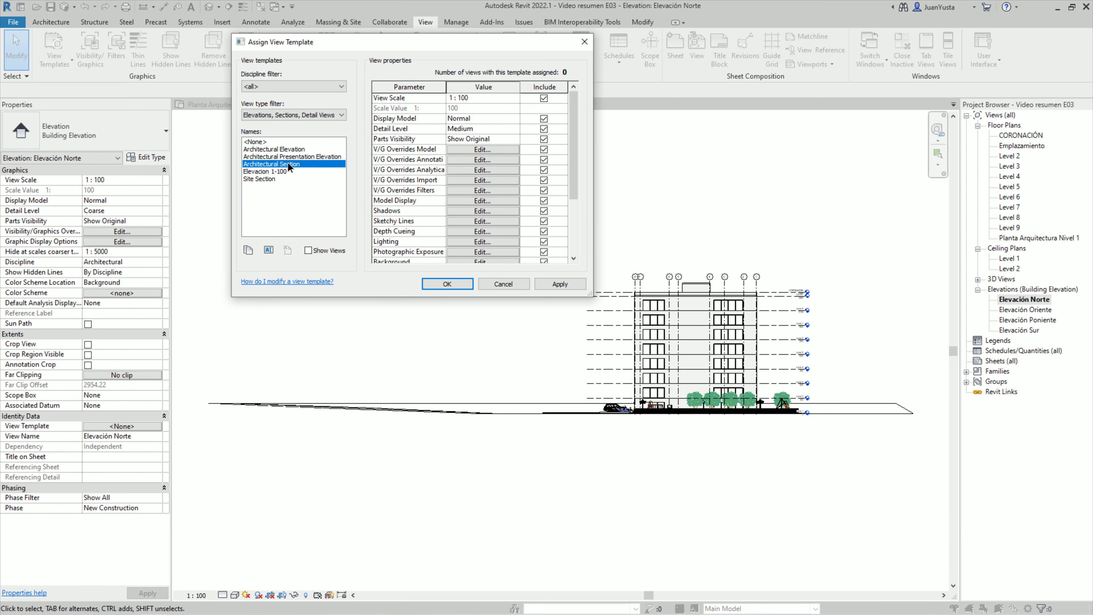
{"action": "left_click", "coordinate": [287, 171]}
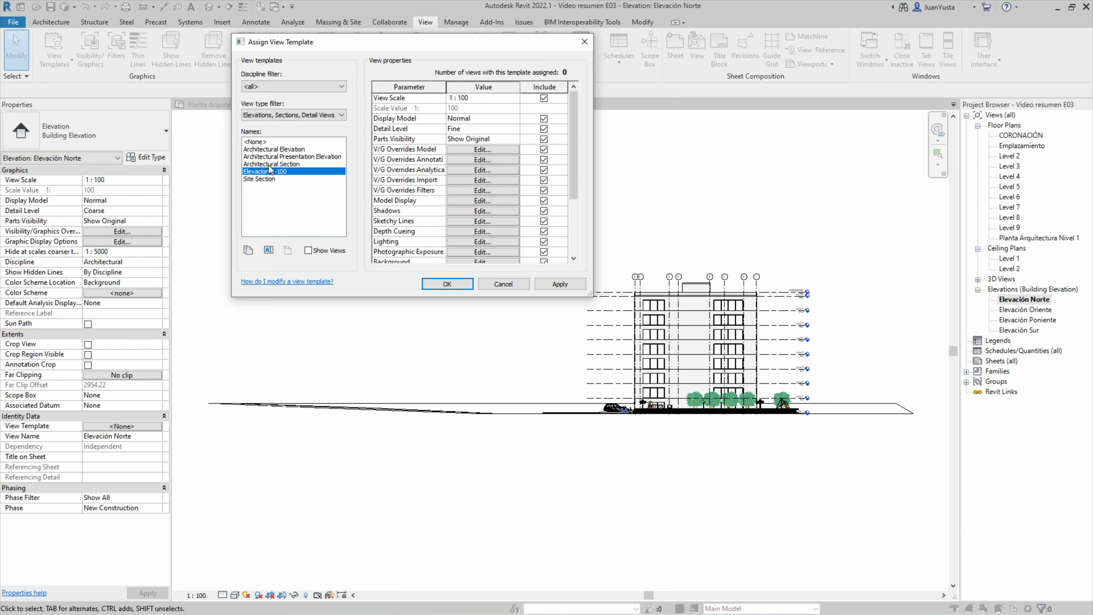
{"action": "left_click", "coordinate": [444, 284]}
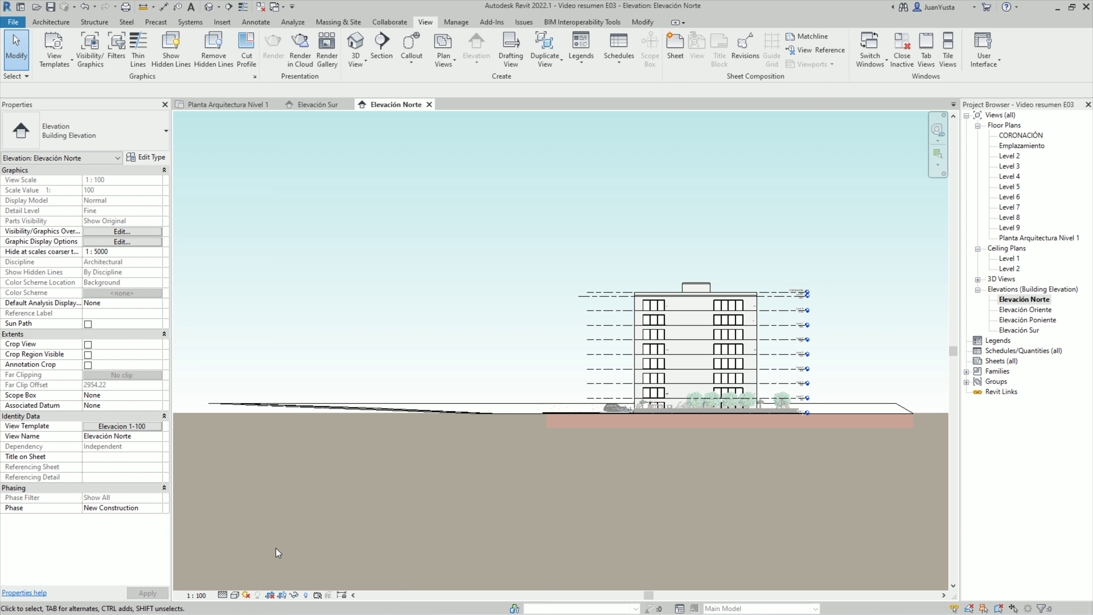
- Enable a visible crop on Elevación Norte and pull its left and right edges in to the building
{"action": "left_click", "coordinate": [284, 598]}
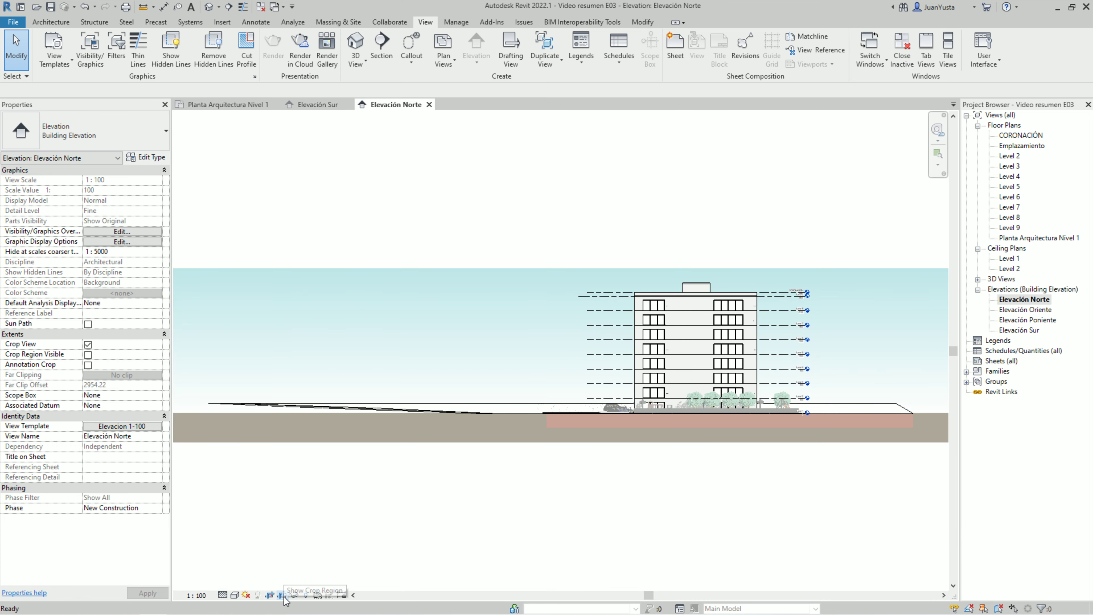
{"action": "left_click", "coordinate": [282, 595]}
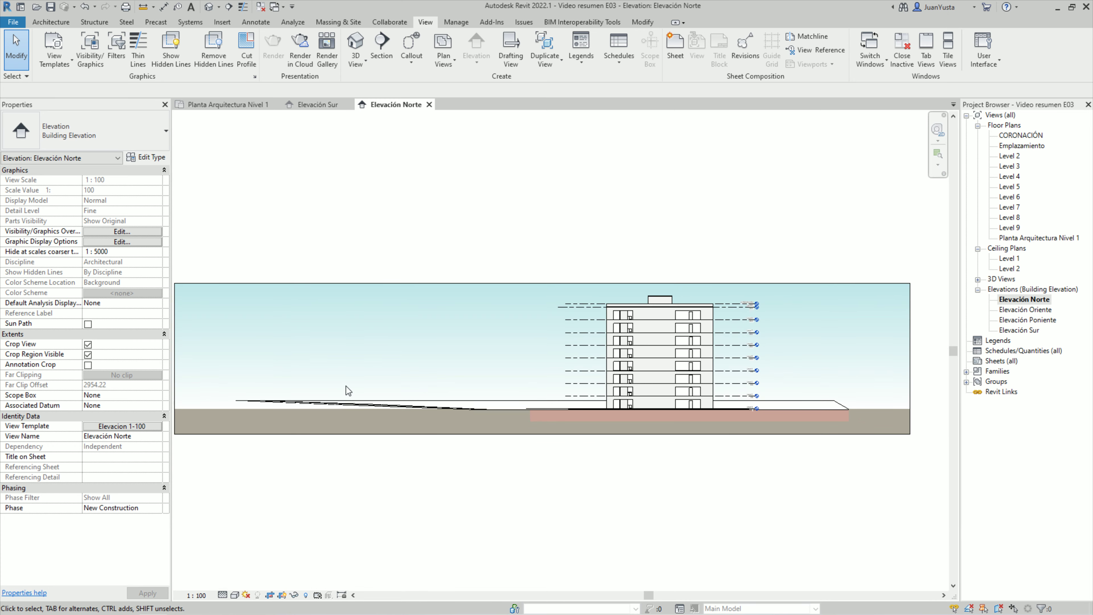
{"action": "scroll", "coordinate": [346, 387], "scroll_direction": "down", "scroll_amount": 3}
{"action": "left_click", "coordinate": [289, 382]}
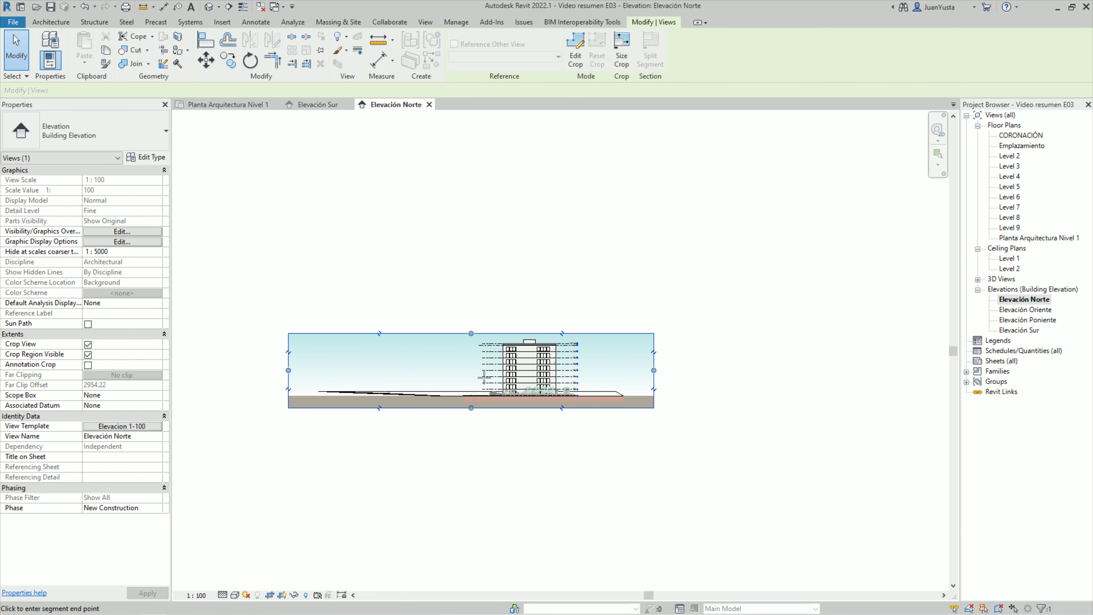
{"action": "left_click_drag", "start_coordinate": [483, 377], "coordinate": [484, 378]}
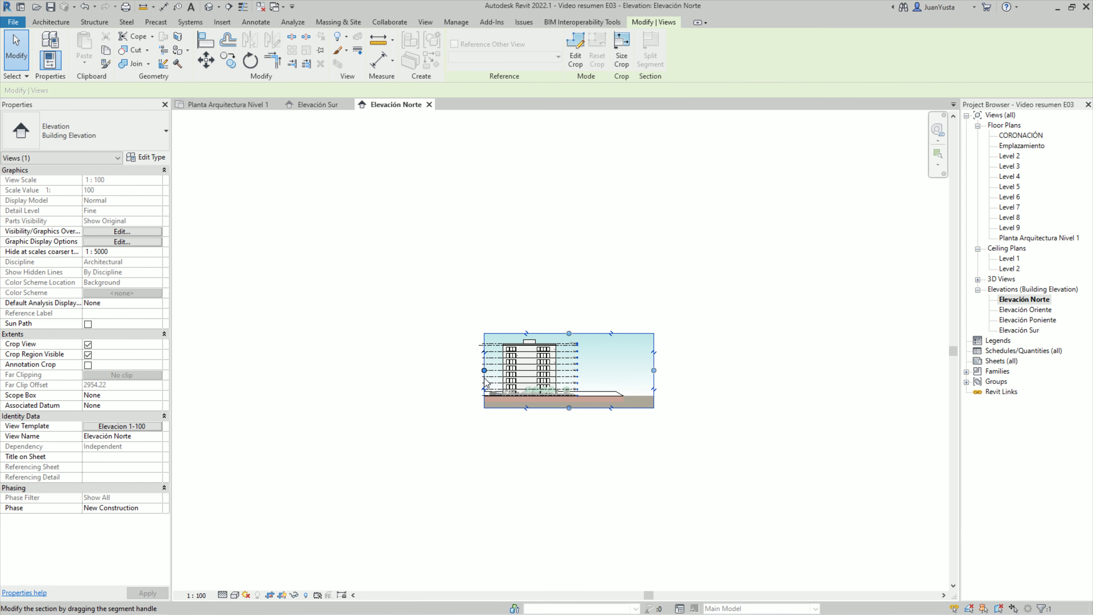
{"action": "left_click", "coordinate": [653, 371]}
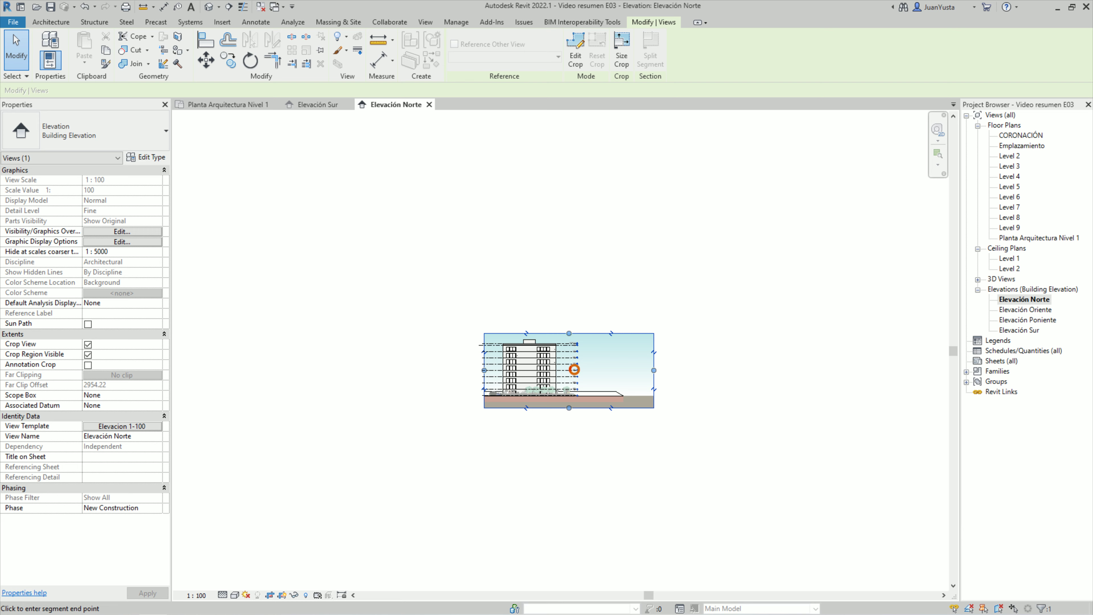
{"action": "left_click", "coordinate": [571, 371]}
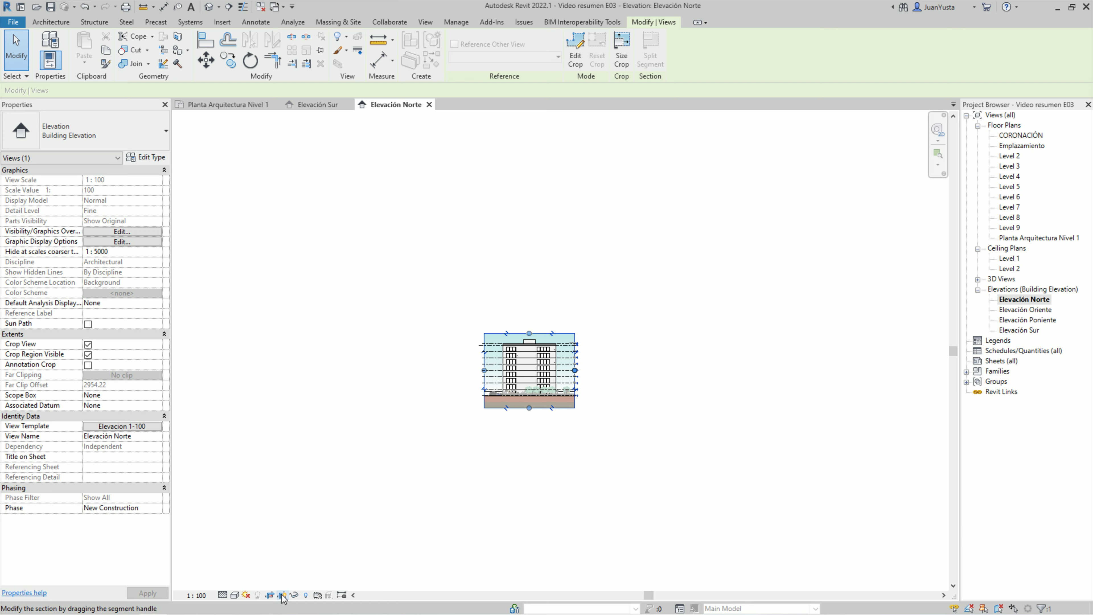
{"action": "key", "text": "Escape"}
{"action": "scroll", "coordinate": [567, 378], "scroll_direction": "up", "scroll_amount": 5}
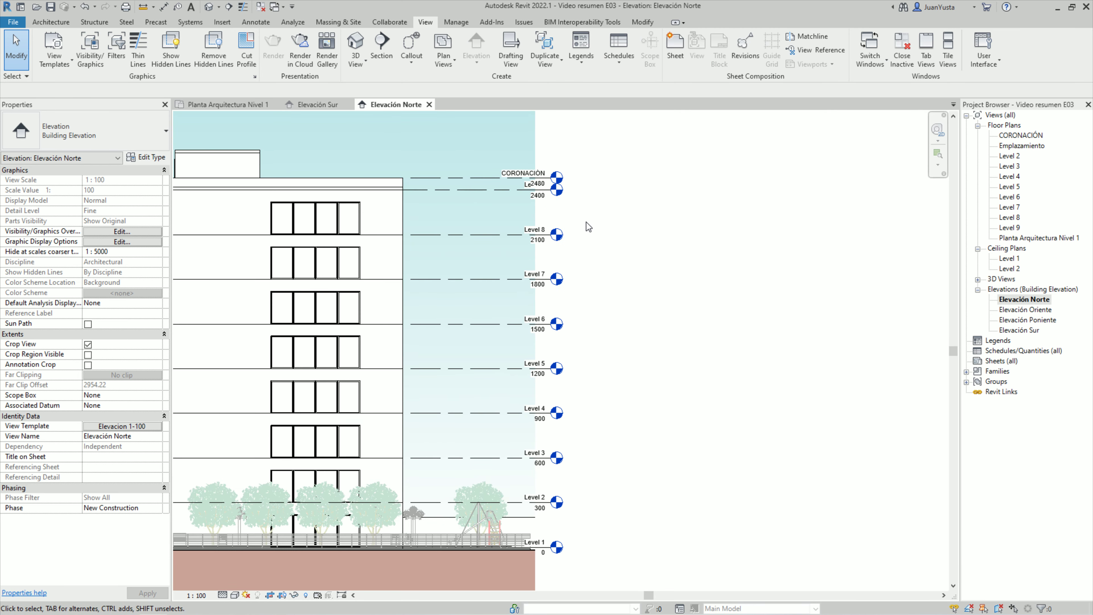
- Nudge the Level 8 head and lift the CORONACIÓN level head clear of Level 9
{"action": "left_click", "coordinate": [508, 235]}
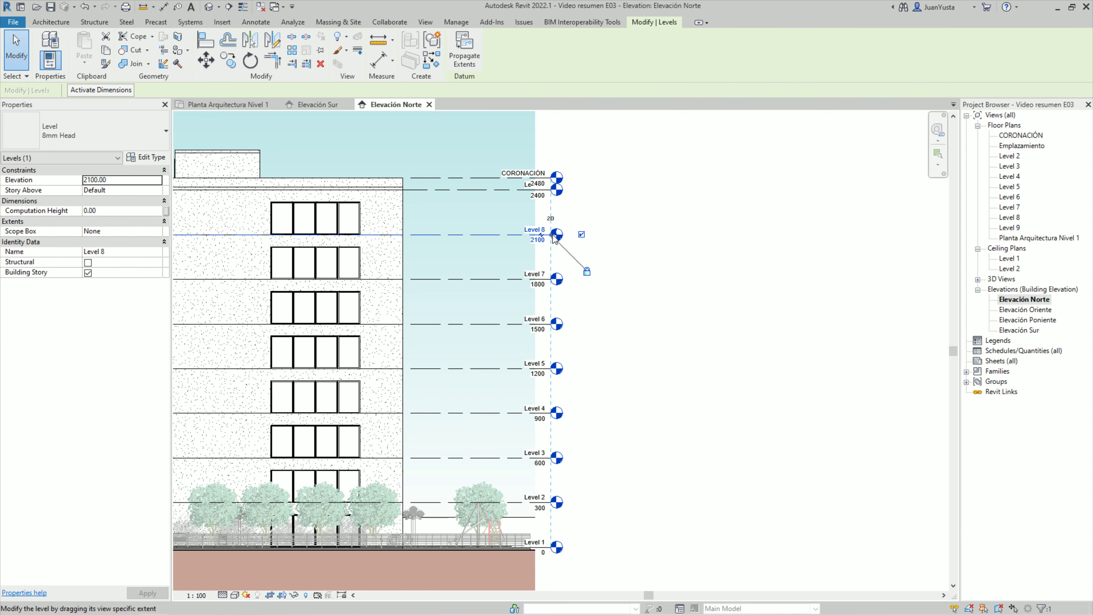
{"action": "left_click_drag", "start_coordinate": [572, 239], "coordinate": [571, 234]}
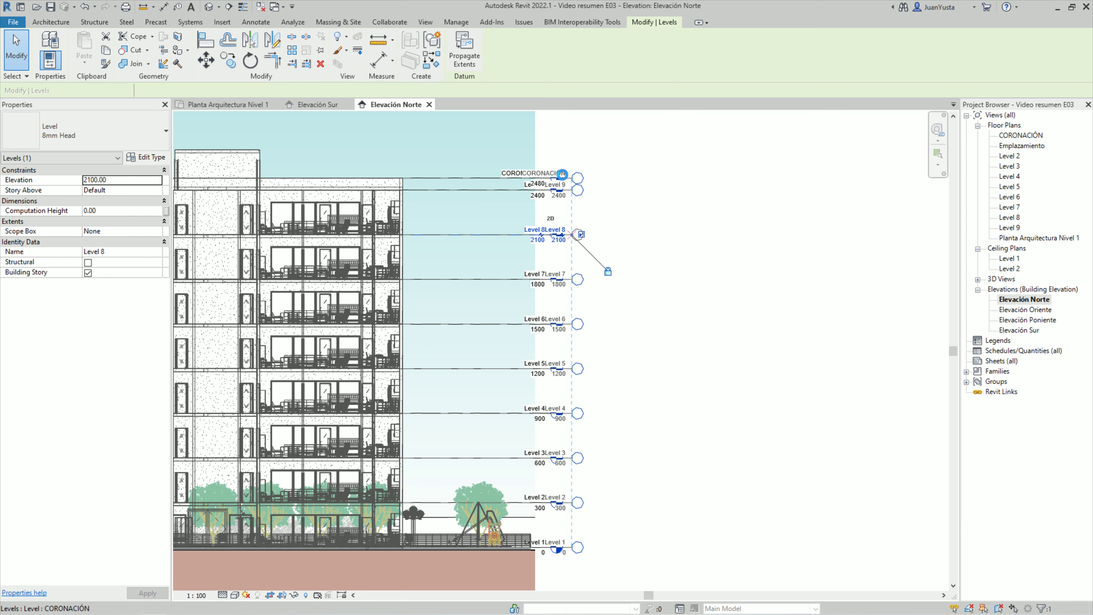
{"action": "scroll", "coordinate": [563, 177], "scroll_direction": "up", "scroll_amount": 1}
{"action": "scroll", "coordinate": [563, 177], "scroll_direction": "up", "scroll_amount": 2}
{"action": "scroll", "coordinate": [563, 178], "scroll_direction": "up", "scroll_amount": 1}
{"action": "left_click", "coordinate": [495, 182]}
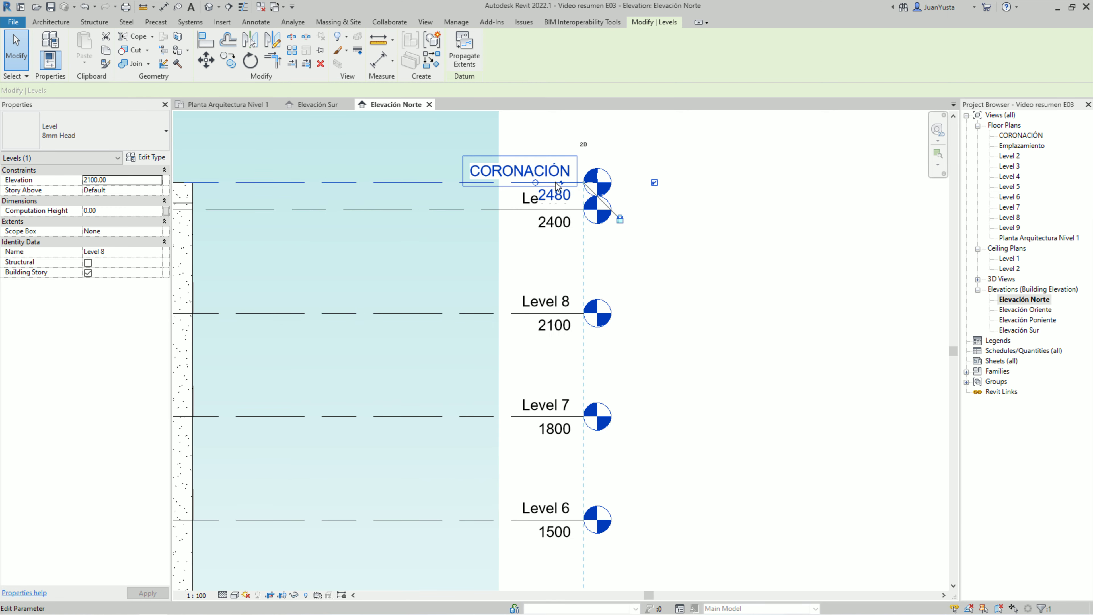
{"action": "mouse_move", "coordinate": [562, 183]}
{"action": "left_mouse_down"}
{"action": "mouse_move", "coordinate": [560, 159]}
{"action": "mouse_move", "coordinate": [561, 173]}
{"action": "left_mouse_up"}
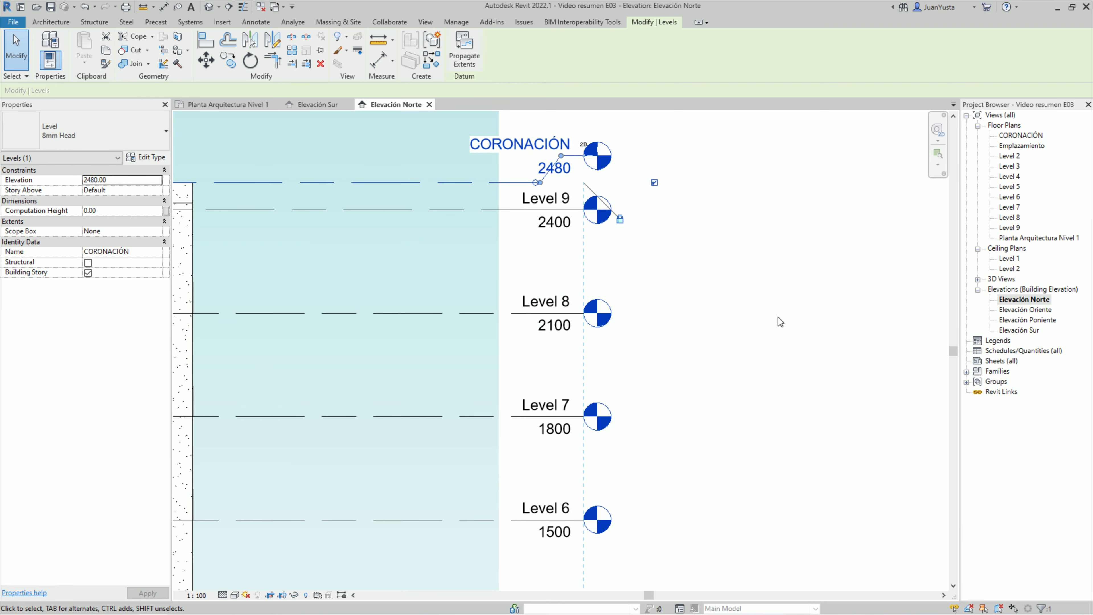
{"action": "left_click", "coordinate": [669, 264]}
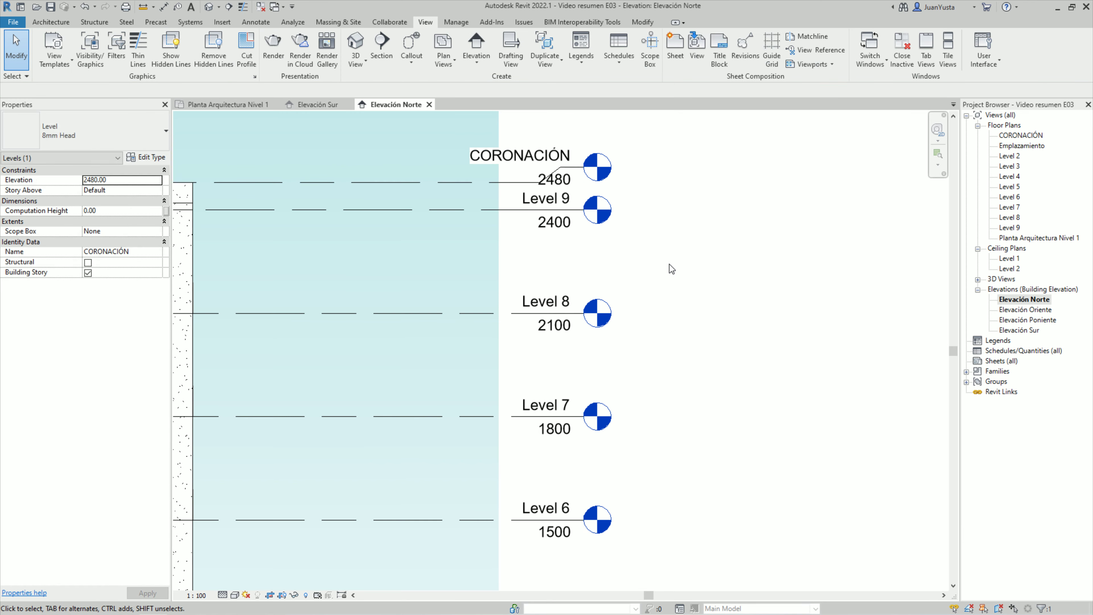
{"action": "scroll", "coordinate": [603, 293], "scroll_direction": "down", "scroll_amount": 3}
{"action": "scroll", "coordinate": [600, 301], "scroll_direction": "down", "scroll_amount": 5}
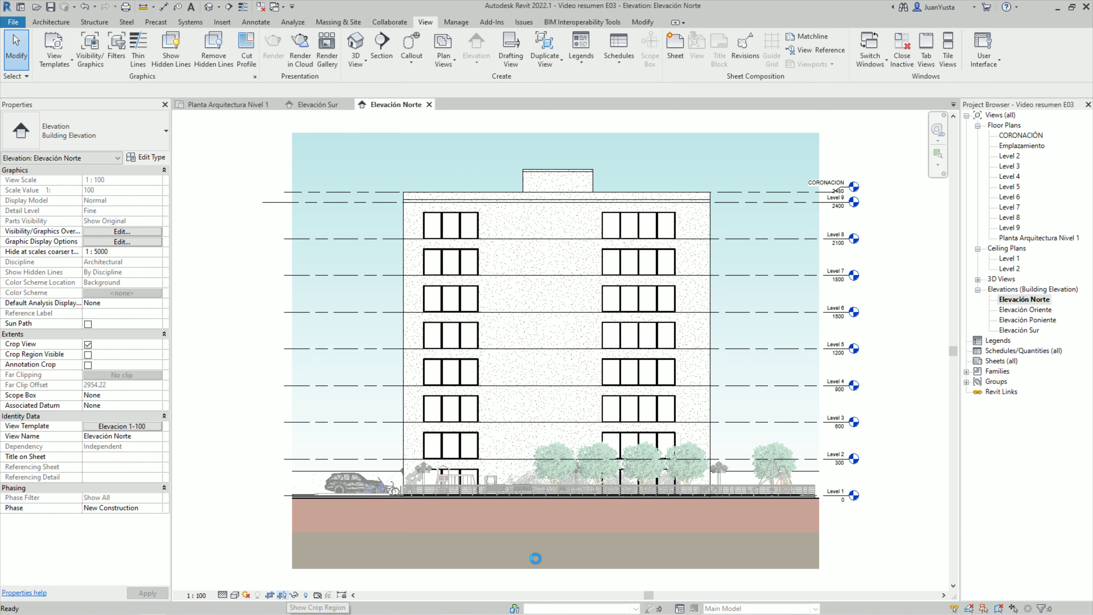
- Show Elevación Norte's crop region to check its extents, then deselect it
{"action": "left_click", "coordinate": [515, 569]}
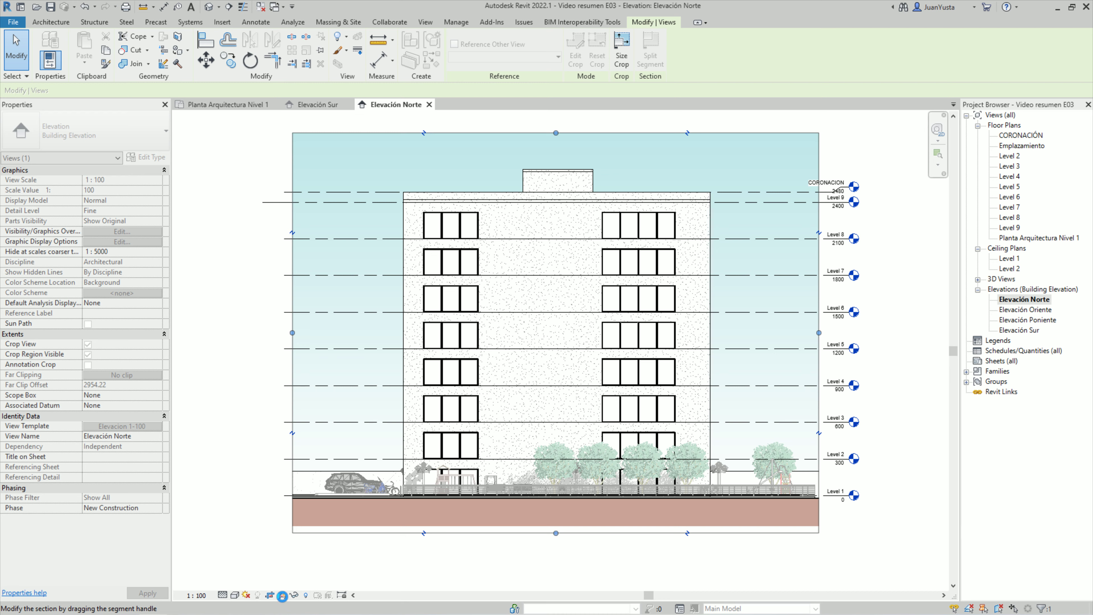
{"action": "left_click", "coordinate": [282, 596]}
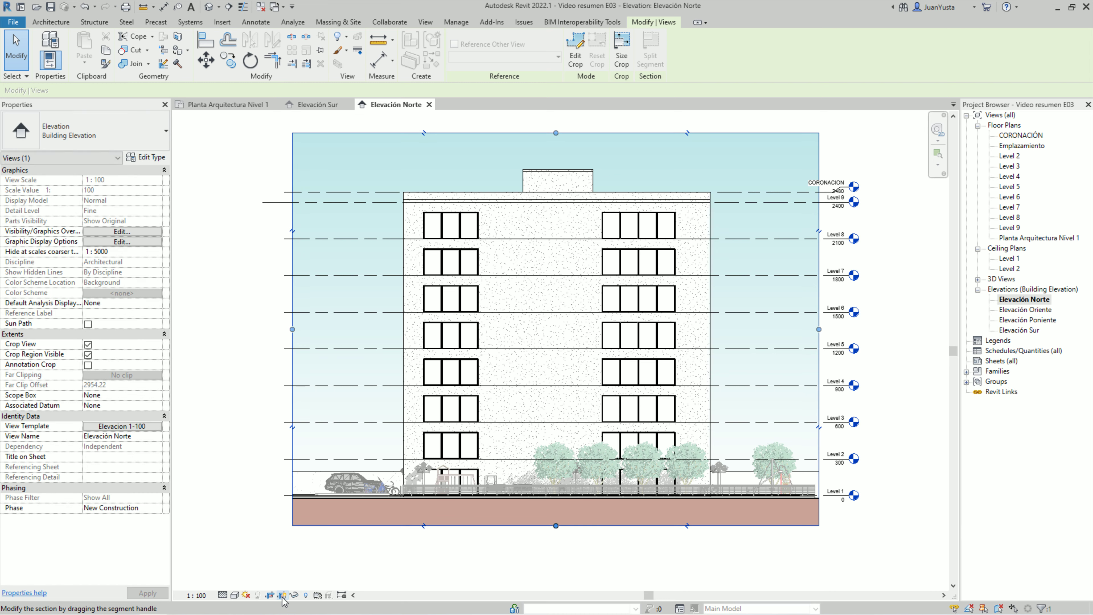